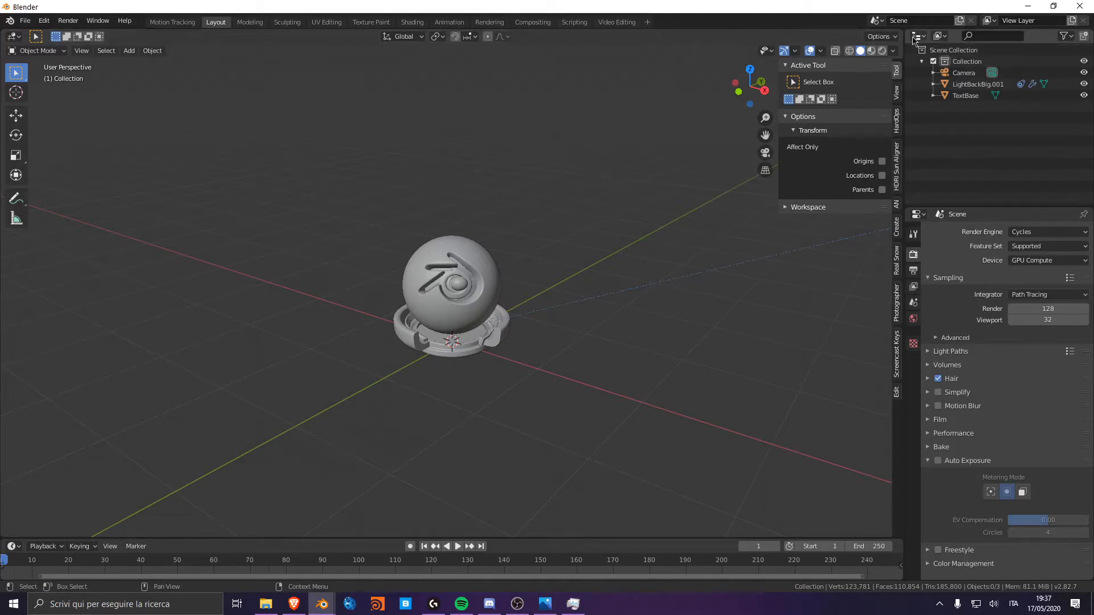
- Switch the Outliner area to a 3D Viewport and frame the shader ball in it
{"action": "left_click", "coordinate": [918, 36]}
{"action": "left_click", "coordinate": [614, 78]}
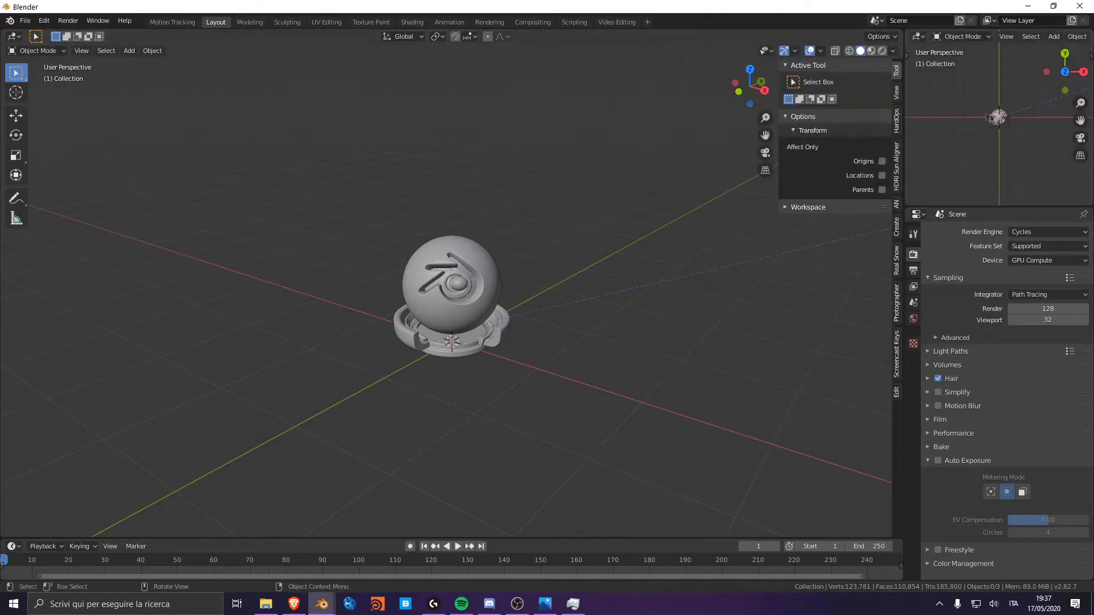
{"action": "middle_click_drag", "start_coordinate": [1005, 118], "coordinate": [950, 70]}
{"action": "scroll", "coordinate": [1004, 119], "scroll_direction": "up", "scroll_amount": 5}
{"action": "middle_click_drag", "start_coordinate": [1004, 118], "coordinate": [981, 100]}
{"action": "scroll", "coordinate": [976, 69], "scroll_direction": "up", "scroll_amount": 3}
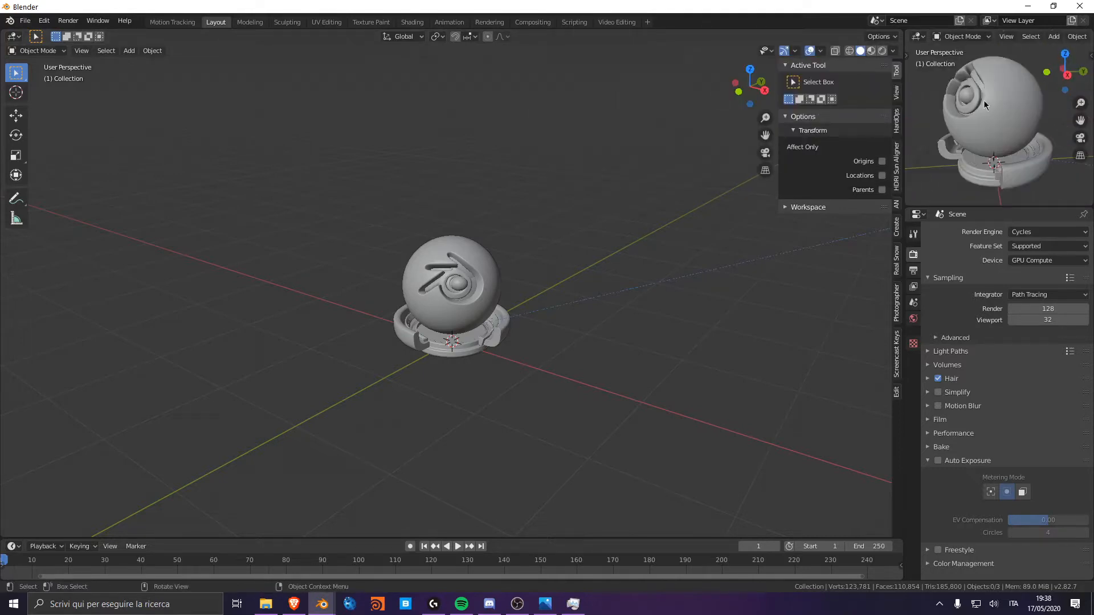
{"action": "scroll", "coordinate": [938, 65], "scroll_direction": "up", "scroll_amount": 2}
- Return the small viewport area to the Outliner and switch it back to a 3D Viewport
{"action": "left_click", "coordinate": [918, 36]}
{"action": "left_click", "coordinate": [865, 78]}
{"action": "left_click", "coordinate": [917, 36]}
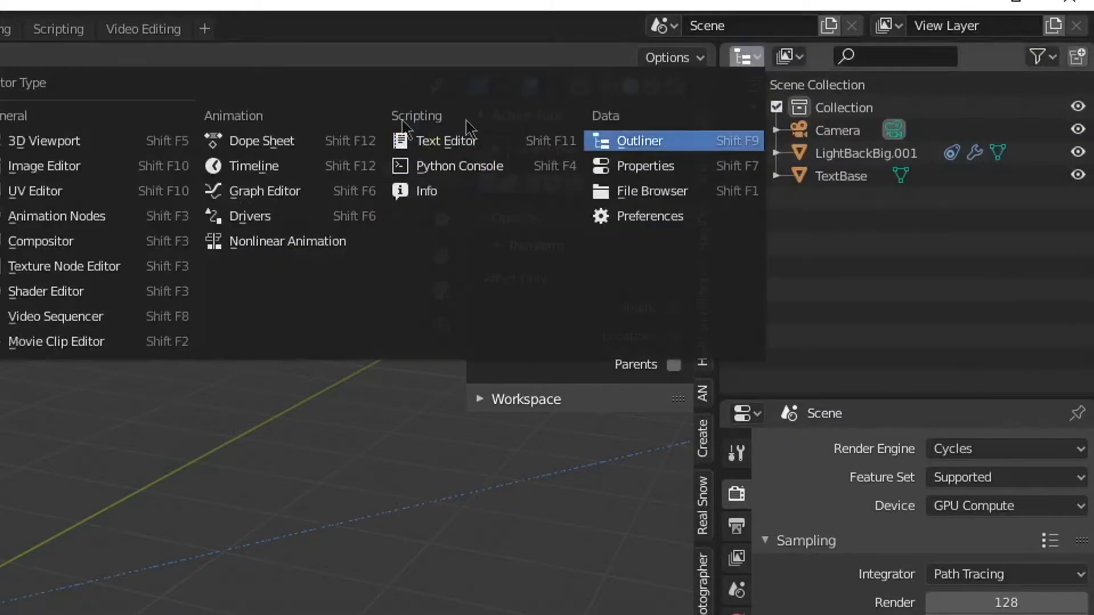
{"action": "left_click", "coordinate": [37, 141]}
{"action": "scroll", "coordinate": [923, 214], "scroll_direction": "down", "scroll_amount": 2}
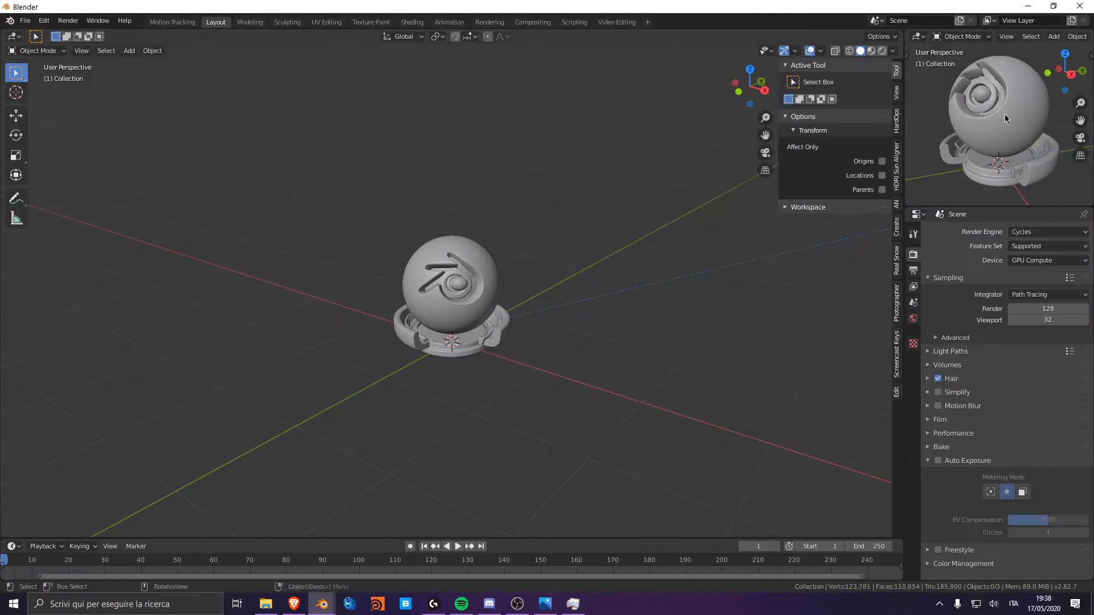
{"action": "scroll", "coordinate": [1004, 111], "scroll_direction": "up", "scroll_amount": 2}
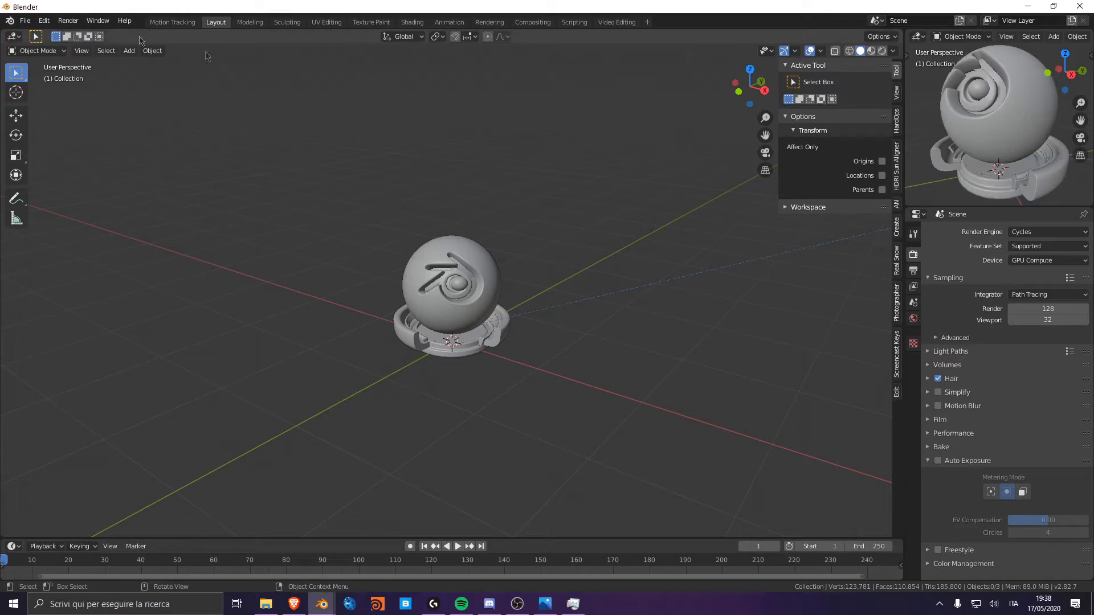
- Switch the large viewport area to the Shader Editor and hide its sidebar
{"action": "left_click", "coordinate": [20, 37]}
{"action": "left_click", "coordinate": [61, 154]}
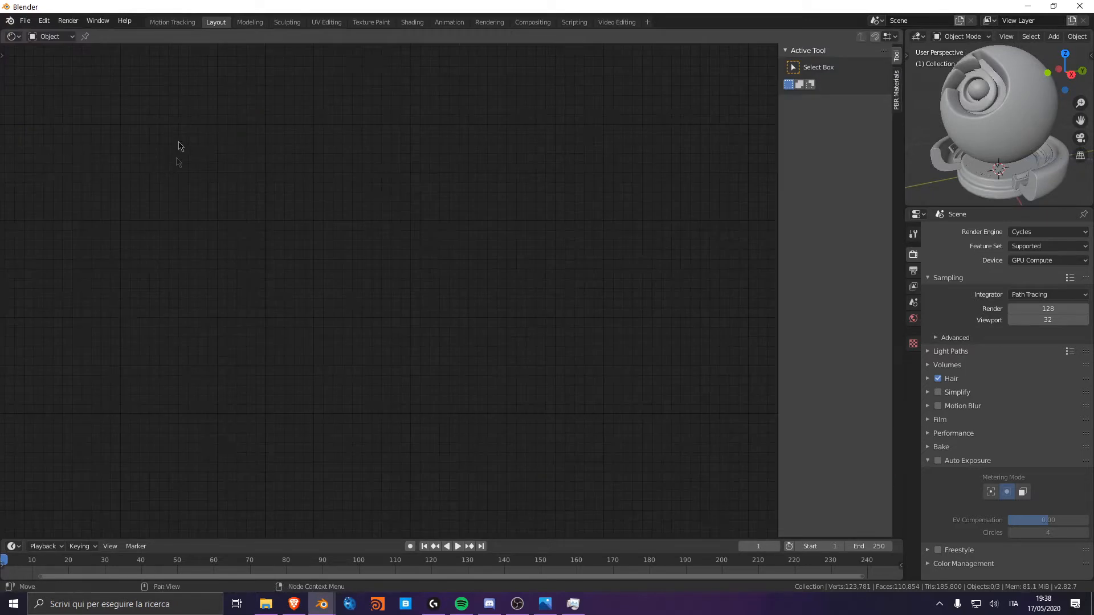
{"action": "key", "text": "n"}
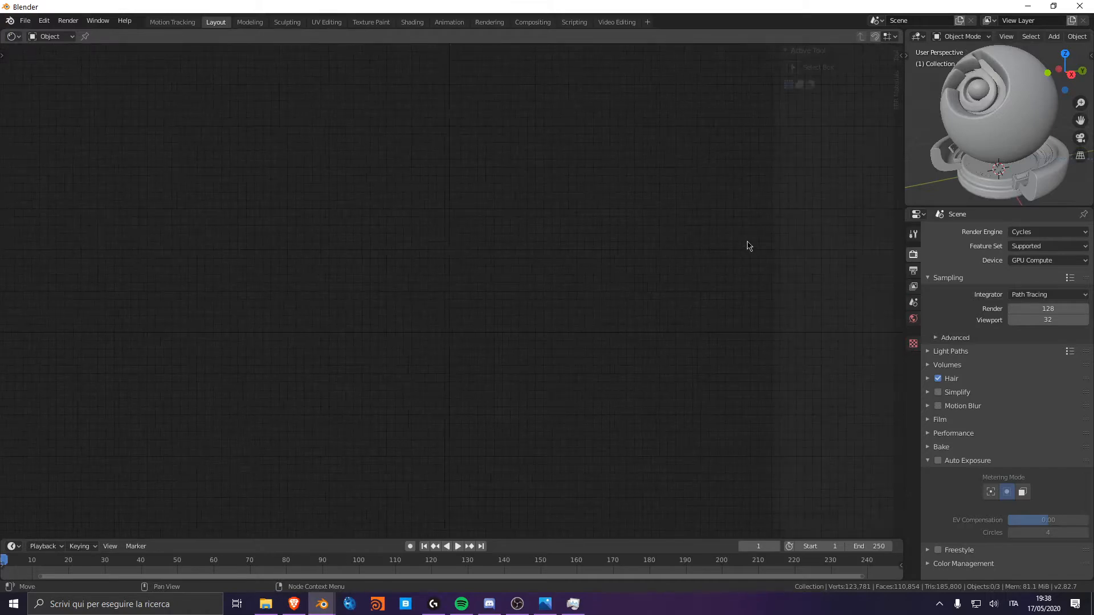
{"action": "key", "text": "n"}
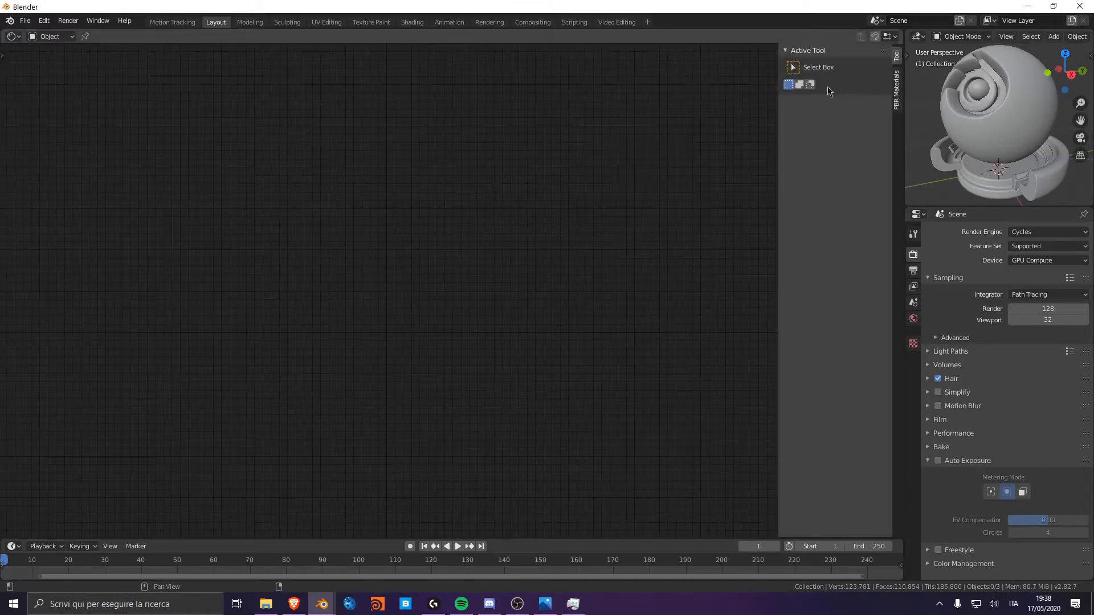
{"action": "key", "text": "n"}
- Return the large area to the 3D Viewport, look through its sidebar categories and hide the sidebar
{"action": "left_click", "coordinate": [12, 37]}
{"action": "left_click", "coordinate": [29, 74]}
{"action": "key", "text": "n"}
{"action": "key", "text": "n"}
{"action": "left_click", "coordinate": [895, 391]}
{"action": "left_click", "coordinate": [898, 362]}
{"action": "left_click", "coordinate": [898, 311]}
{"action": "left_click", "coordinate": [898, 351]}
{"action": "key", "text": "n"}
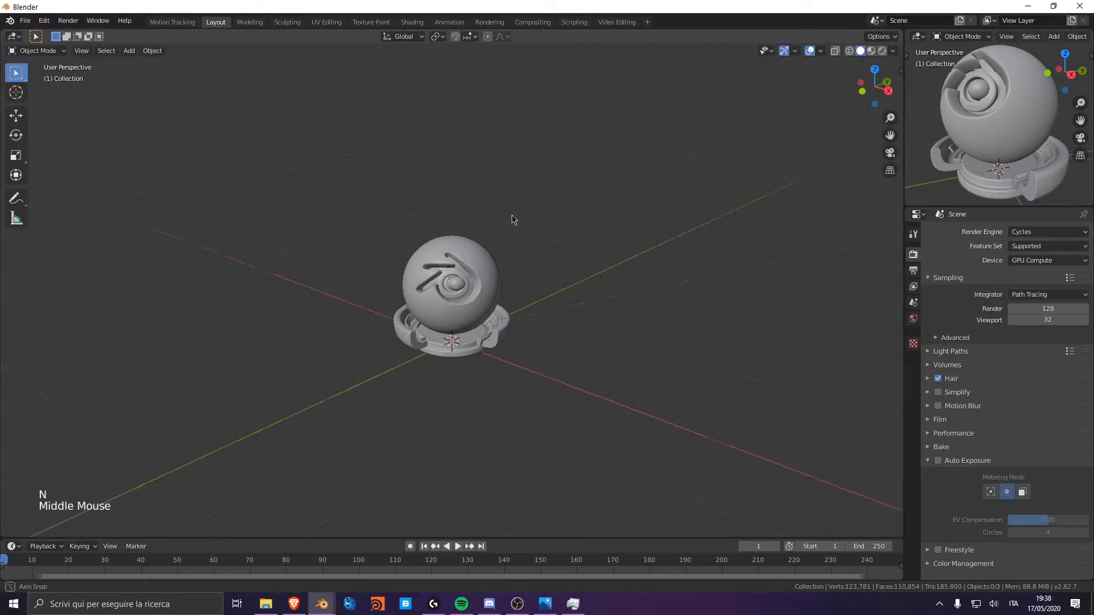
{"action": "middle_click_drag", "start_coordinate": [467, 171], "coordinate": [408, 179]}
- Switch the large 3D Viewport area to the Shader Editor again
{"action": "left_click", "coordinate": [14, 37]}
{"action": "left_click", "coordinate": [29, 155]}
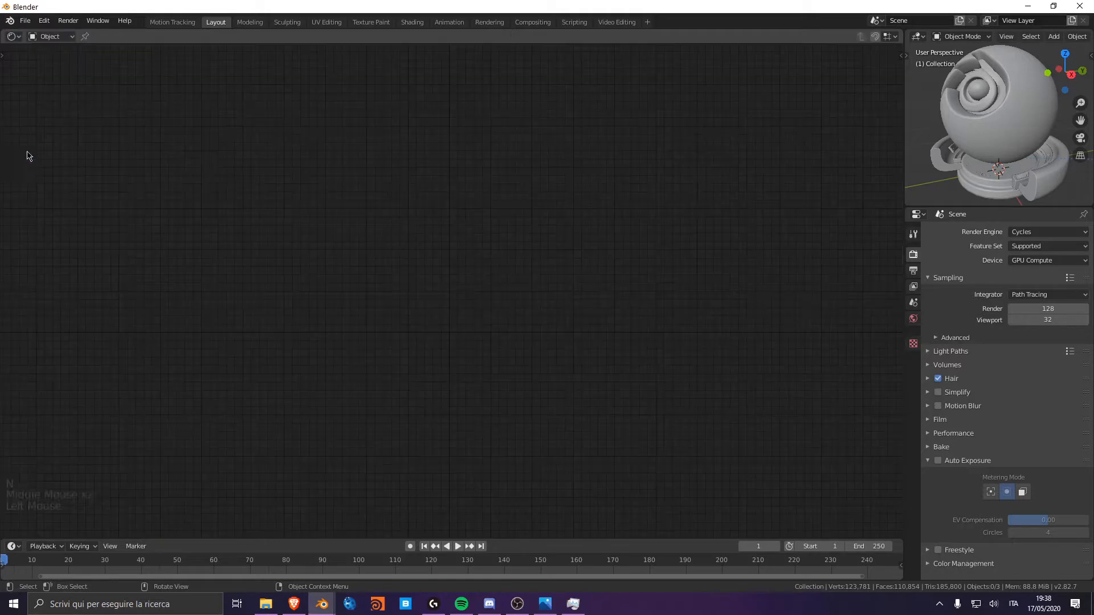
{"action": "middle_click_drag", "start_coordinate": [234, 157], "coordinate": [483, 190]}
{"action": "scroll", "coordinate": [247, 165], "scroll_direction": "down", "scroll_amount": 4}
{"action": "scroll", "coordinate": [251, 169], "scroll_direction": "up", "scroll_amount": 5}
{"action": "scroll", "coordinate": [418, 177], "scroll_direction": "up", "scroll_amount": 2}
{"action": "scroll", "coordinate": [433, 179], "scroll_direction": "down", "scroll_amount": 1}
{"action": "scroll", "coordinate": [444, 182], "scroll_direction": "up", "scroll_amount": 3}
{"action": "scroll", "coordinate": [456, 186], "scroll_direction": "down", "scroll_amount": 5}
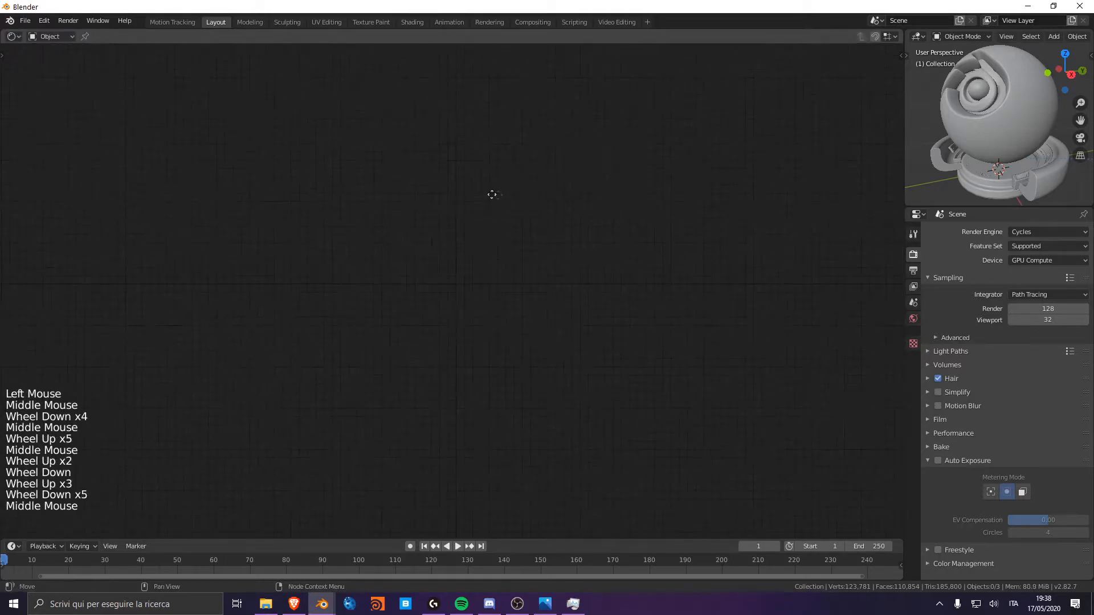
- Select the shader ball, set the render engine to Eevee and show the small viewport in Rendered shading
{"action": "left_click", "coordinate": [984, 135]}
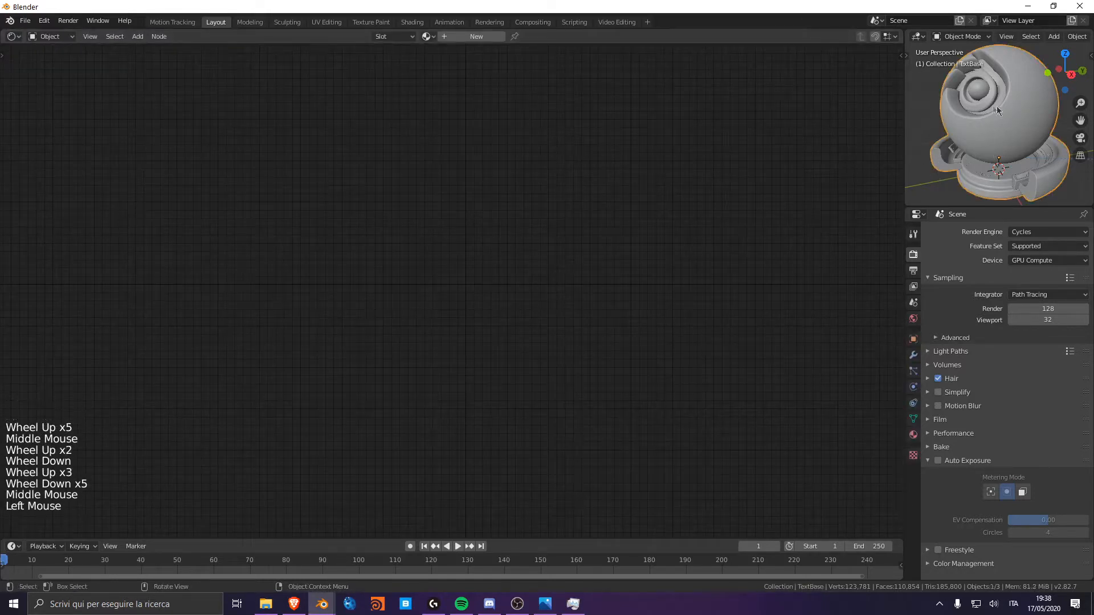
{"action": "left_click", "coordinate": [1026, 233]}
{"action": "left_click", "coordinate": [1020, 240]}
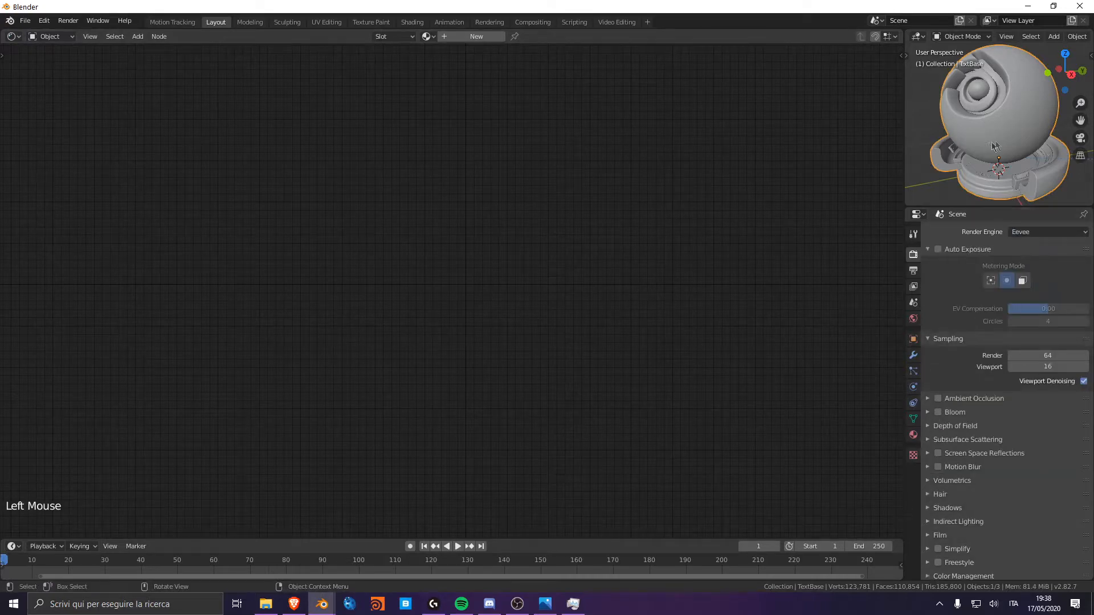
{"action": "key", "text": "z"}
{"action": "scroll", "coordinate": [1005, 145], "scroll_direction": "down", "scroll_amount": 5}
{"action": "mouse_move", "coordinate": [1005, 145]}
{"action": "middle_mouse_down"}
{"action": "mouse_move", "coordinate": [1032, 142]}
{"action": "mouse_move", "coordinate": [1007, 125]}
{"action": "mouse_move", "coordinate": [1062, 107]}
{"action": "mouse_move", "coordinate": [1047, 98]}
{"action": "middle_mouse_up"}
{"action": "scroll", "coordinate": [1028, 139], "scroll_direction": "down", "scroll_amount": 4}
{"action": "scroll", "coordinate": [1007, 124], "scroll_direction": "down", "scroll_amount": 4}
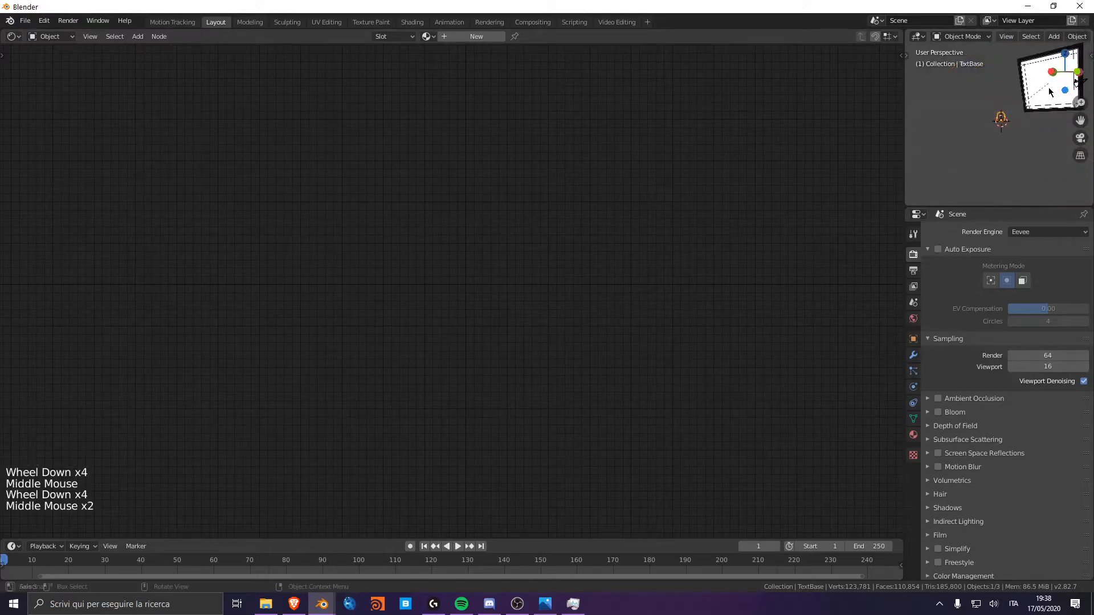
- Set the Emission strength of the large square light's SquareLight material to 50 and use Rendered shading in the viewport
{"action": "left_click", "coordinate": [1048, 87]}
{"action": "middle_click_drag", "start_coordinate": [977, 139], "coordinate": [908, 105]}
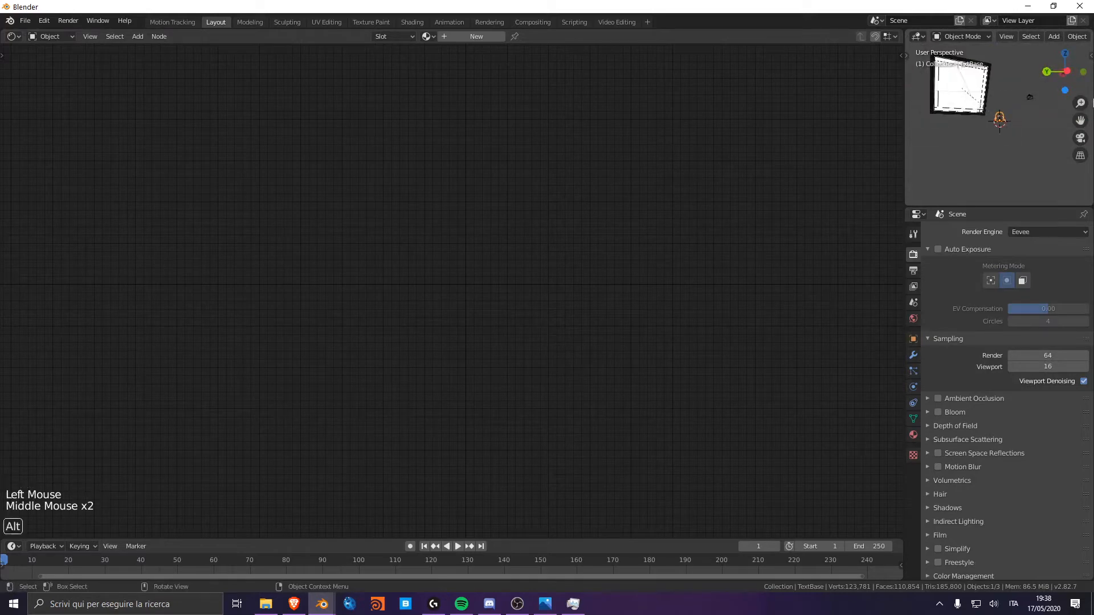
{"action": "left_click", "coordinate": [995, 94]}
{"action": "middle_click_drag", "start_coordinate": [995, 94], "coordinate": [1008, 125]}
{"action": "scroll", "coordinate": [1019, 163], "scroll_direction": "up", "scroll_amount": 5}
{"action": "scroll", "coordinate": [1025, 142], "scroll_direction": "up", "scroll_amount": 5}
{"action": "middle_click_drag", "start_coordinate": [1018, 163], "coordinate": [930, 130]}
{"action": "scroll", "coordinate": [930, 130], "scroll_direction": "up", "scroll_amount": 4}
{"action": "left_click", "coordinate": [535, 195]}
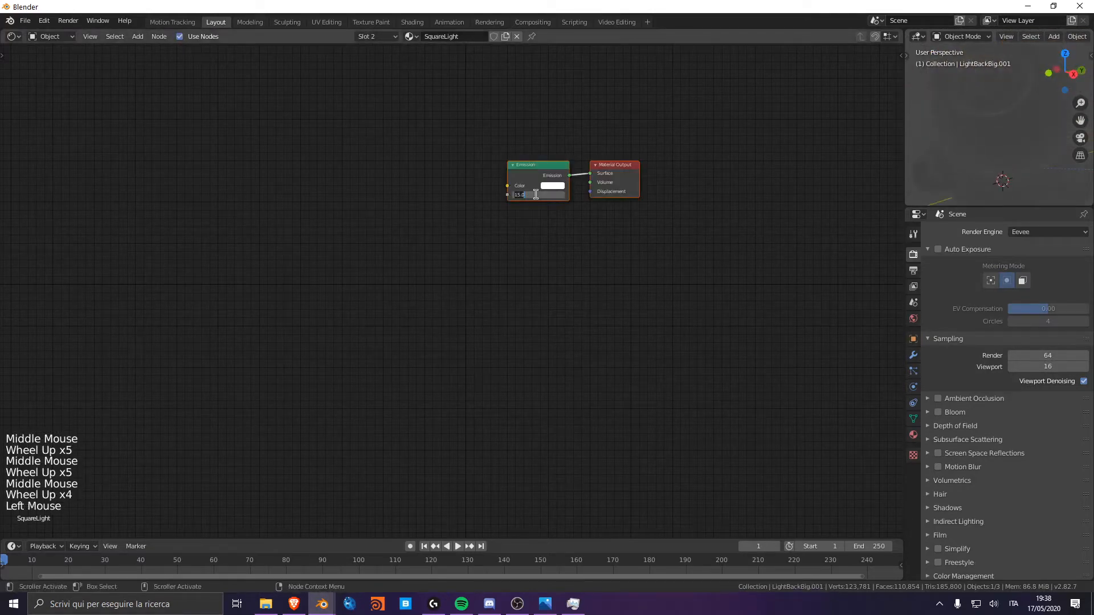
{"action": "scroll", "coordinate": [974, 128], "scroll_direction": "down", "scroll_amount": 4}
{"action": "key", "text": "z"}
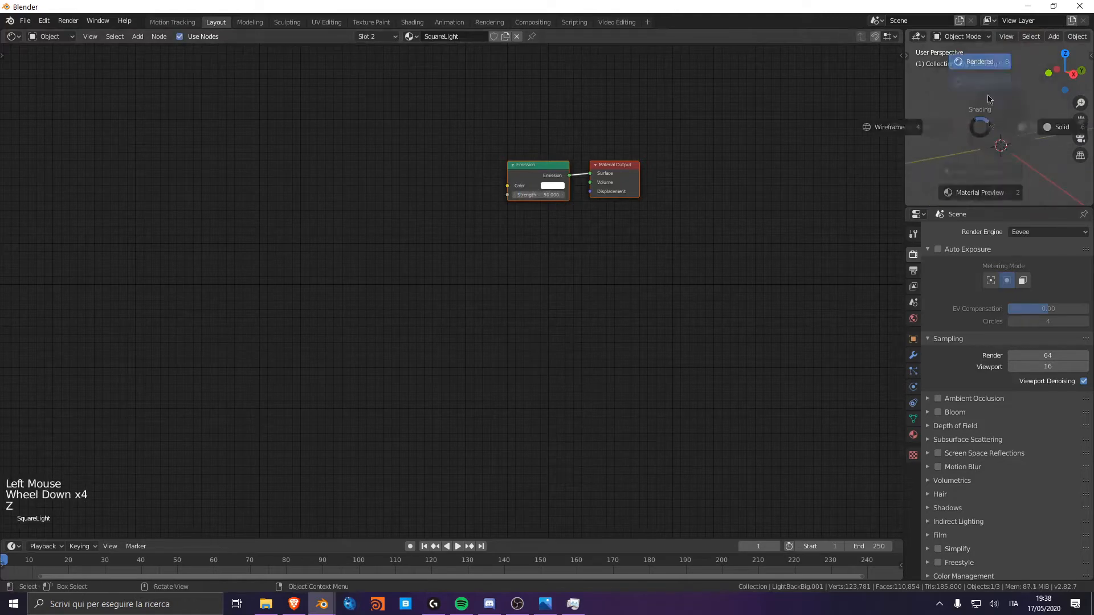
- Add an Area light to the scene
{"action": "middle_click_drag", "start_coordinate": [979, 122], "coordinate": [1026, 137]}
{"action": "scroll", "coordinate": [1003, 136], "scroll_direction": "down", "scroll_amount": 4}
{"action": "scroll", "coordinate": [1002, 135], "scroll_direction": "up", "scroll_amount": 1}
{"action": "scroll", "coordinate": [1003, 136], "scroll_direction": "down", "scroll_amount": 3}
{"action": "key", "text": "shift+a"}
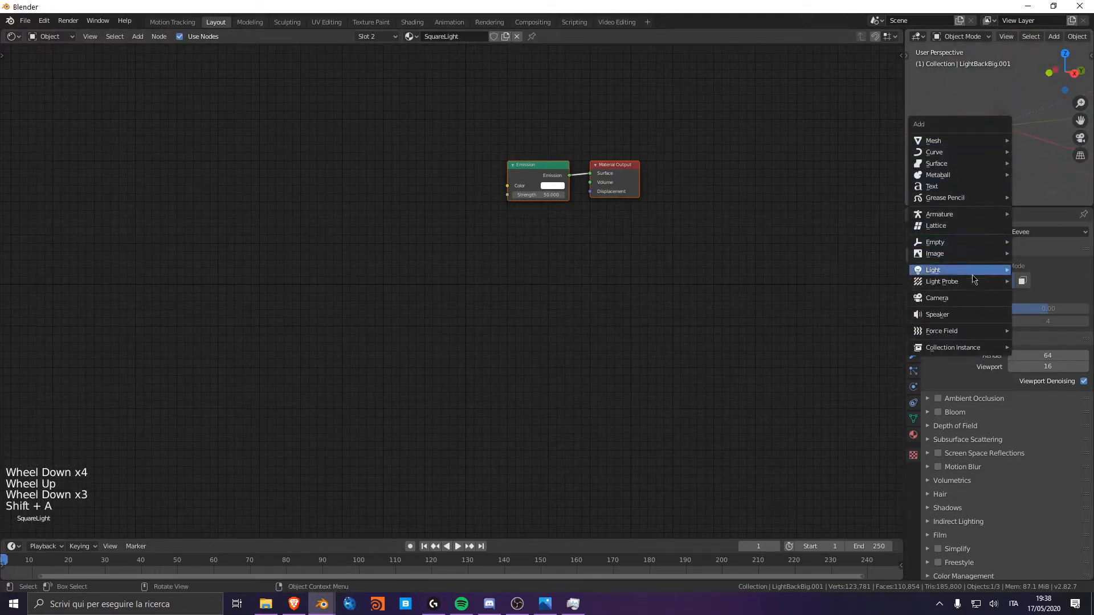
{"action": "left_click", "coordinate": [845, 307]}
{"action": "scroll", "coordinate": [981, 195], "scroll_direction": "down", "scroll_amount": 2}
{"action": "middle_click_drag", "start_coordinate": [988, 171], "coordinate": [981, 195]}
{"action": "scroll", "coordinate": [981, 195], "scroll_direction": "up", "scroll_amount": 3}
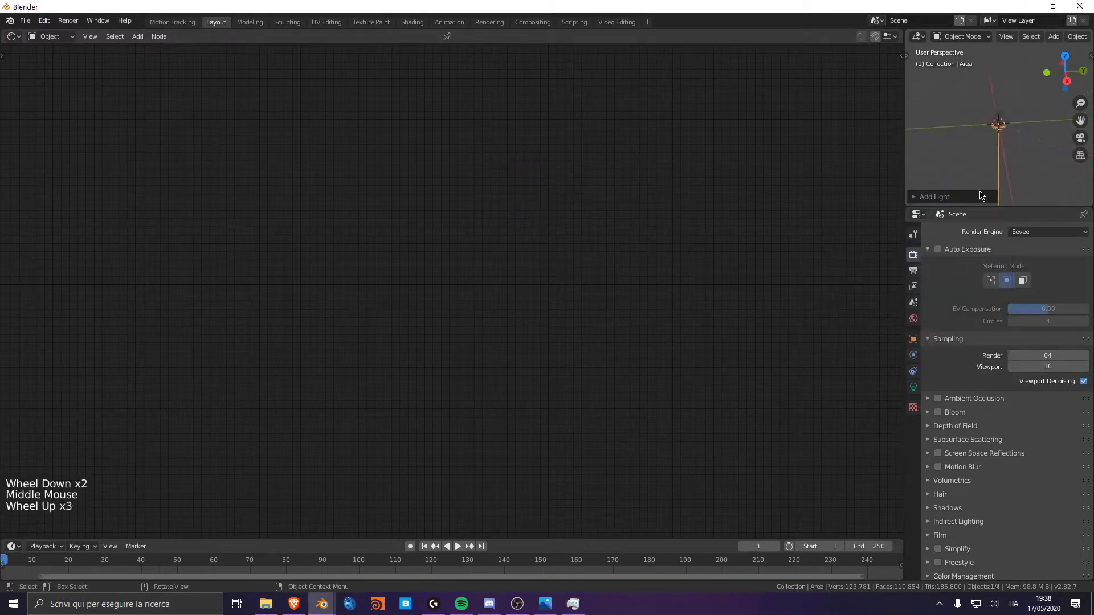
- Move the area light above the shader ball and off to one side
{"action": "key", "text": "g"}
{"action": "key", "text": "g"}
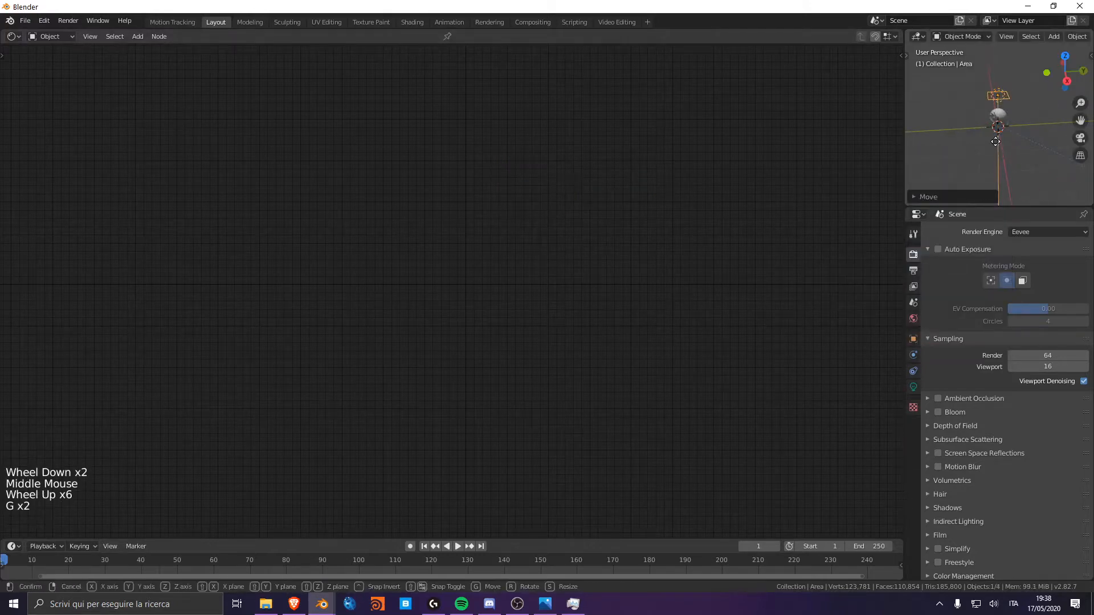
{"action": "left_click", "coordinate": [1005, 74]}
{"action": "key", "text": "g"}
{"action": "left_click", "coordinate": [1033, 79]}
- Rotate the area light freely with trackball rotation from the top view so it points at the shader ball
{"action": "middle_click_drag", "start_coordinate": [1001, 141], "coordinate": [992, 159]}
{"action": "key", "text": "KP_7"}
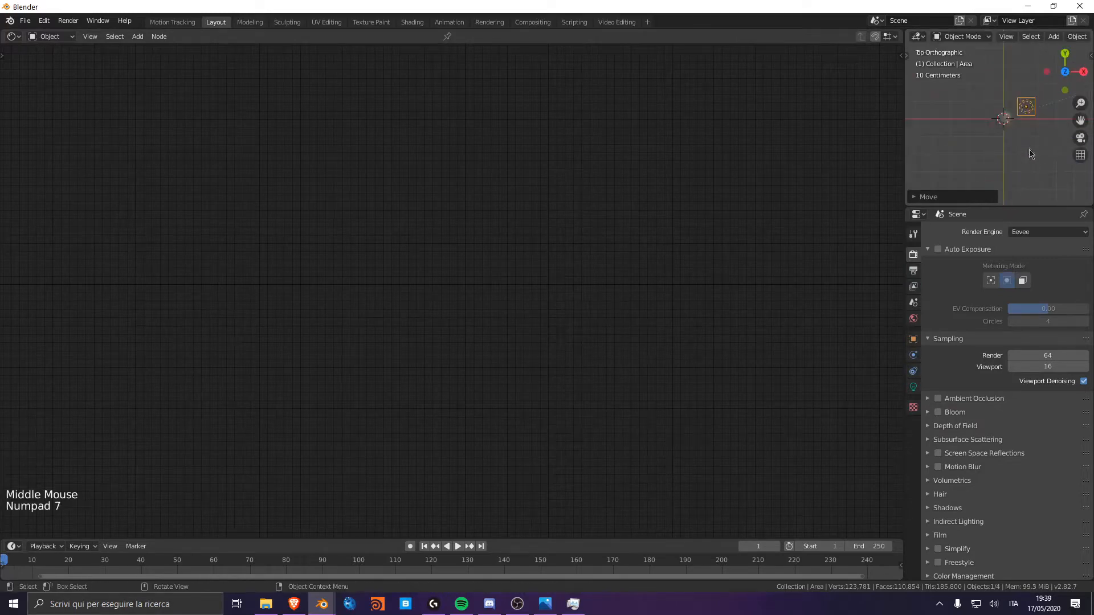
{"action": "key", "text": "r"}
{"action": "key", "text": "r"}
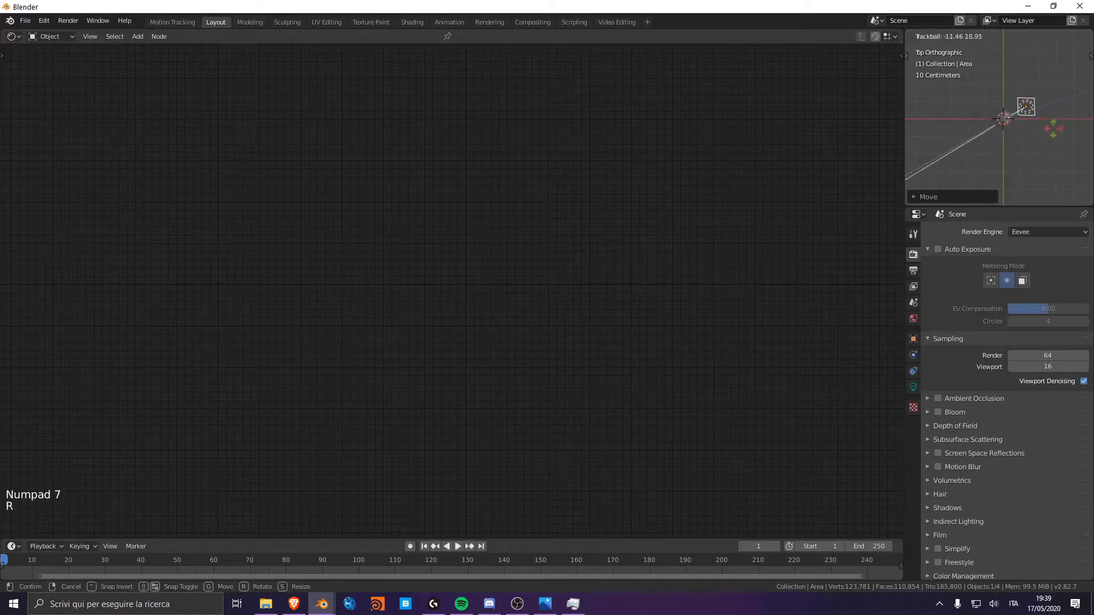
{"action": "left_click", "coordinate": [1059, 125]}
{"action": "middle_click_drag", "start_coordinate": [1057, 123], "coordinate": [1007, 108]}
{"action": "scroll", "coordinate": [1014, 80], "scroll_direction": "up", "scroll_amount": 4}
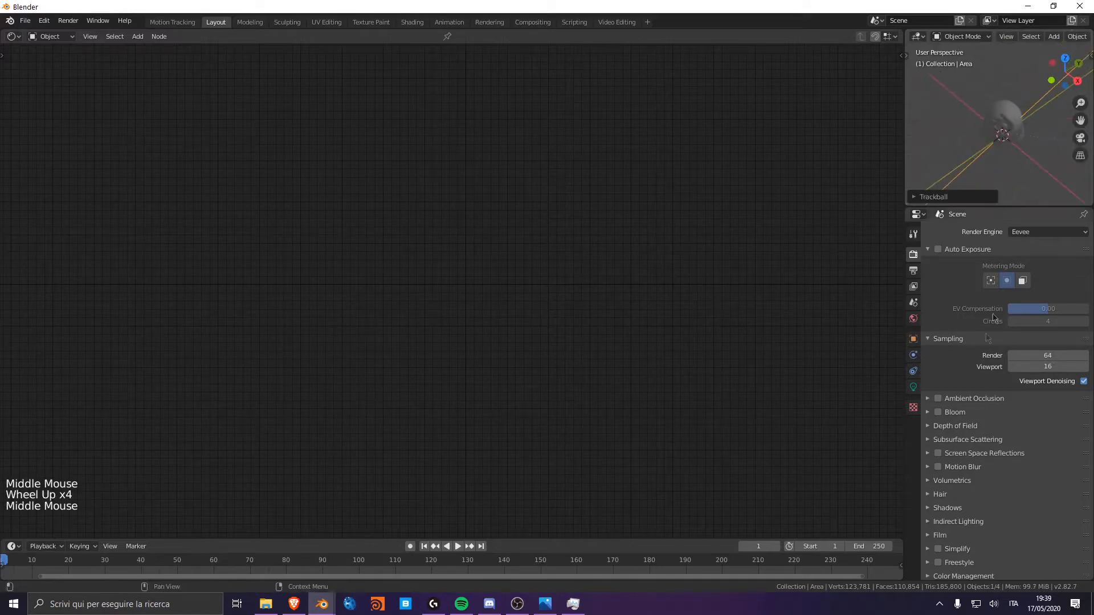
- Set the area light's power to 100 W
{"action": "left_click", "coordinate": [912, 388]}
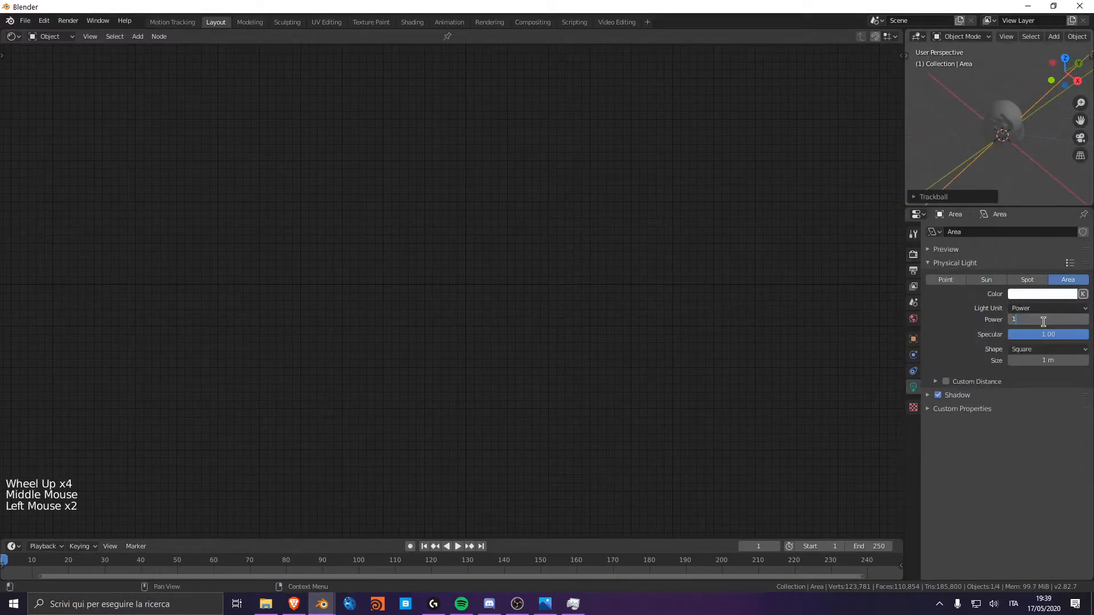
{"action": "type", "text": "00 W"}
{"action": "middle_click_drag", "start_coordinate": [1003, 114], "coordinate": [1024, 74]}
{"action": "scroll", "coordinate": [978, 92], "scroll_direction": "up", "scroll_amount": 5}
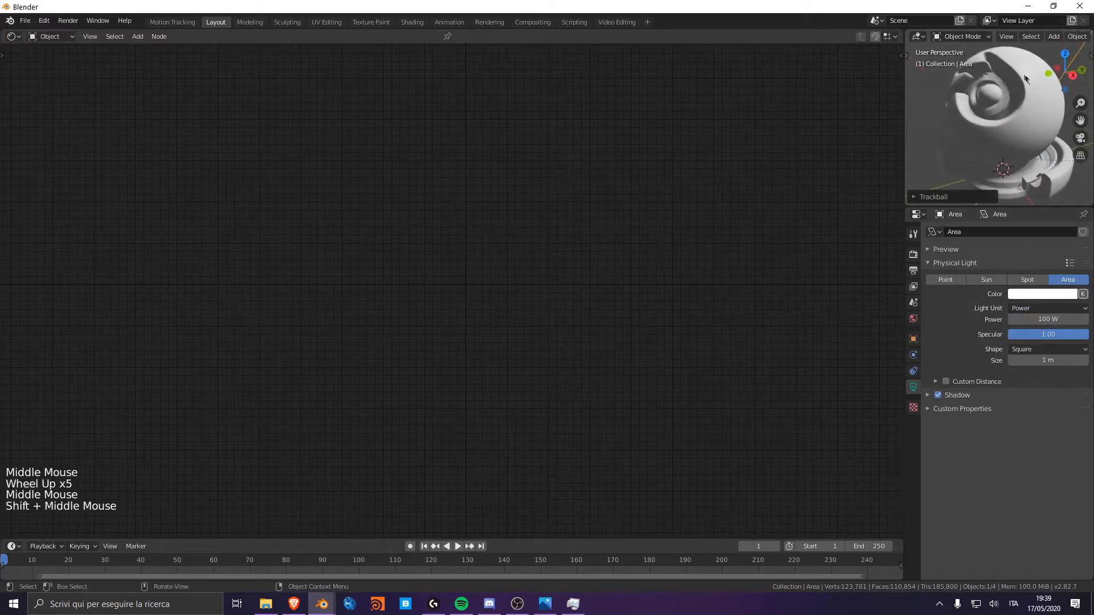
- Create a new material on the shader ball and name it Marble
{"action": "left_click", "coordinate": [994, 149]}
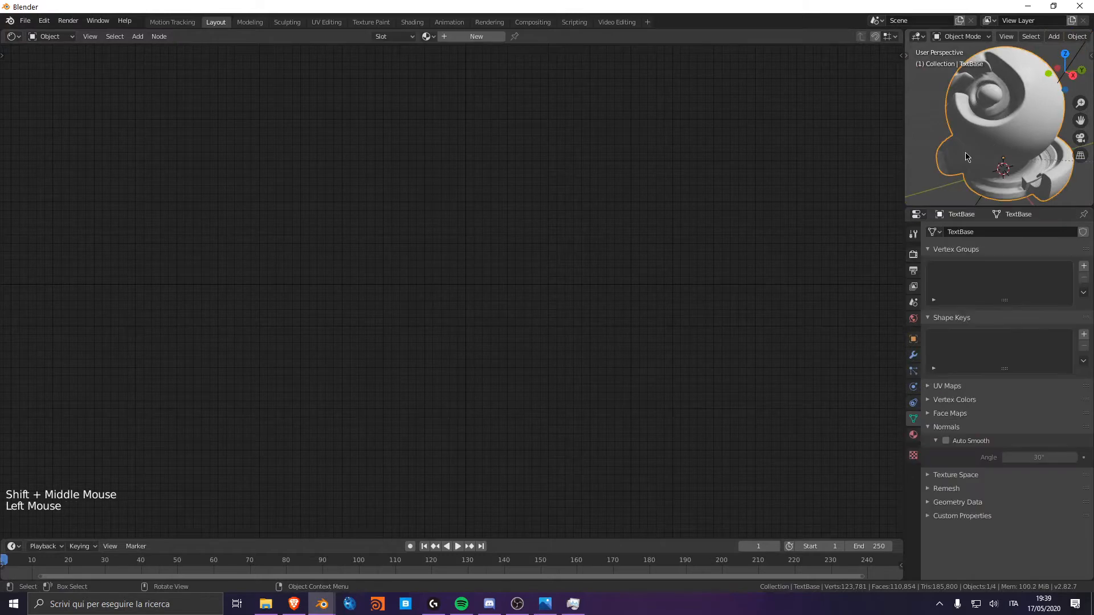
{"action": "left_click", "coordinate": [476, 37]}
{"action": "left_click", "coordinate": [475, 37]}
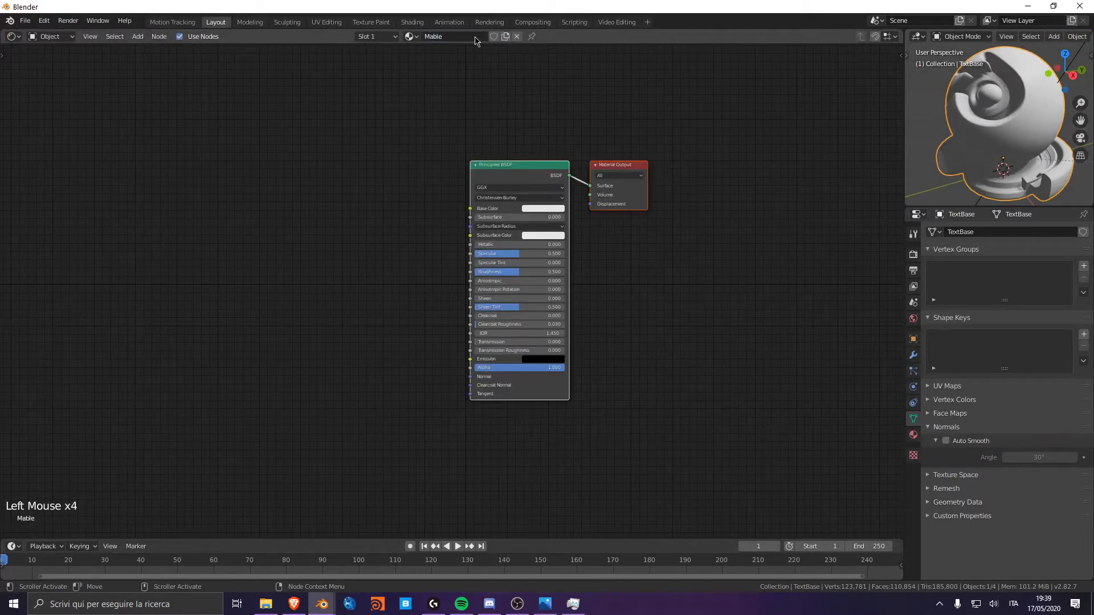
{"action": "left_click", "coordinate": [305, 159]}
{"action": "middle_click_drag", "start_coordinate": [306, 142], "coordinate": [310, 179]}
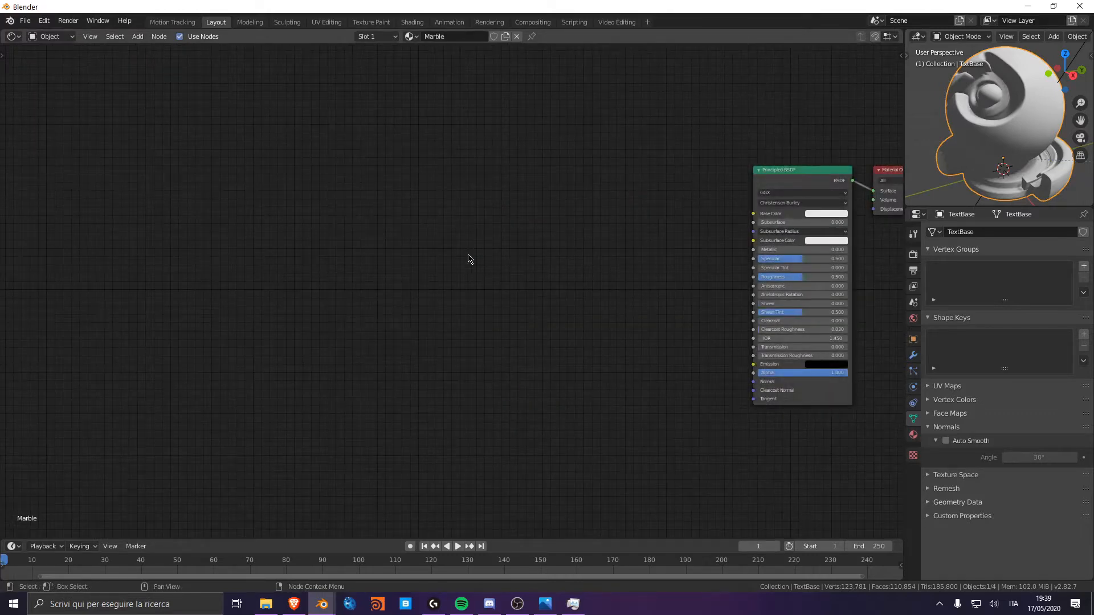
- Add a Noise Texture node in the empty space before the Principled BSDF node
{"action": "left_click", "coordinate": [468, 256]}
{"action": "type", "text": "nois"}
{"action": "key", "text": "Return"}
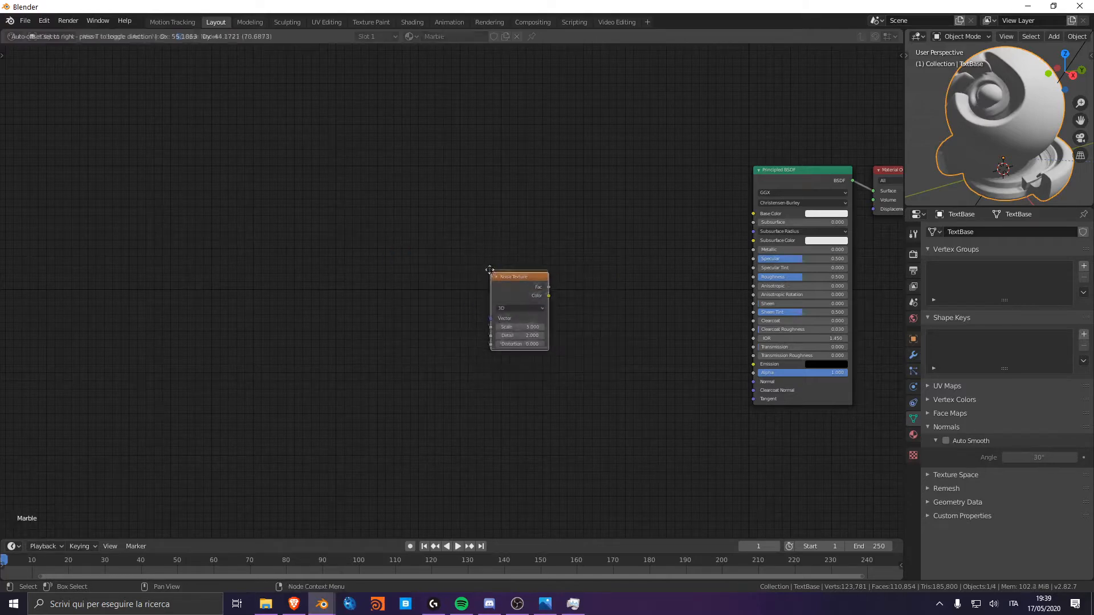
{"action": "left_click", "coordinate": [490, 268]}
- Preview the Noise Texture's Fac output on the shader ball through a Viewer node
{"action": "middle_click_drag", "start_coordinate": [527, 288], "coordinate": [439, 285]}
{"action": "scroll", "coordinate": [437, 286], "scroll_direction": "up", "scroll_amount": 4}
{"action": "scroll", "coordinate": [455, 270], "scroll_direction": "down", "scroll_amount": 1}
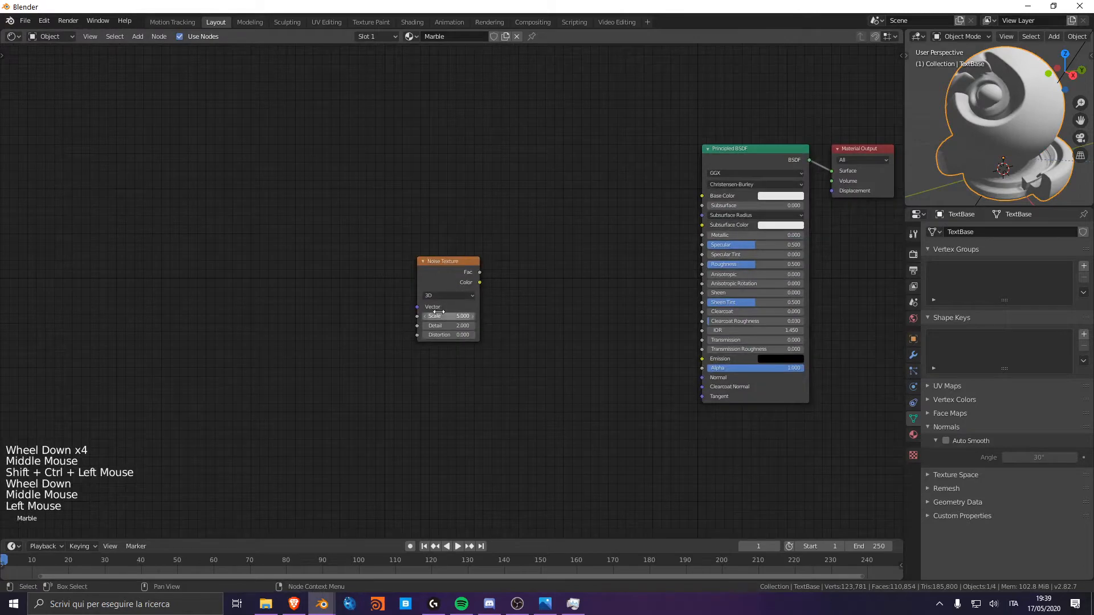
{"action": "left_click", "coordinate": [435, 272], "text": "ctrl+shift"}
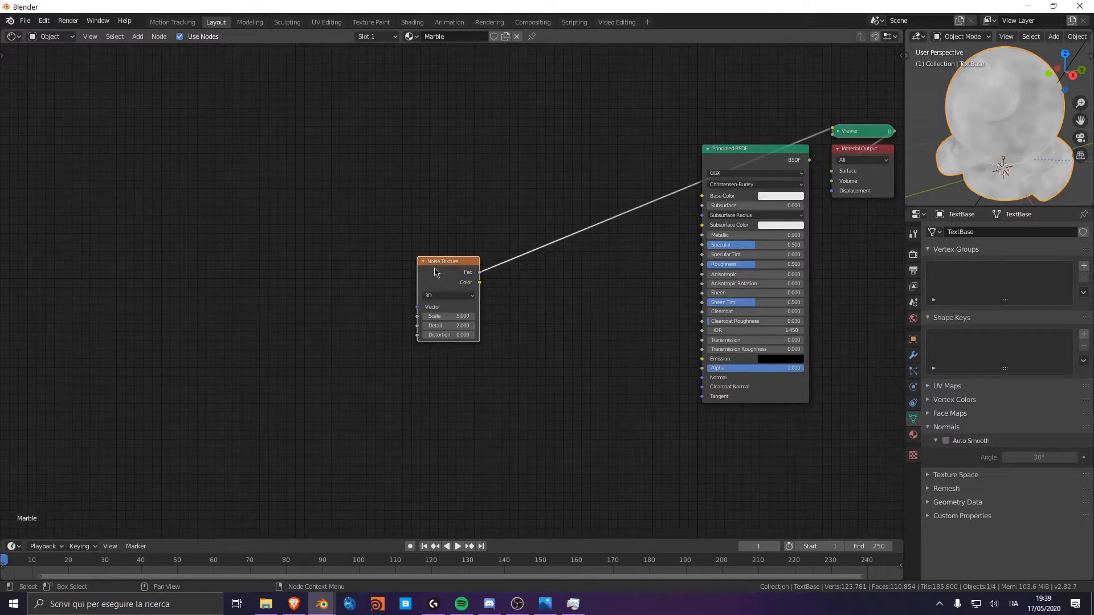
{"action": "scroll", "coordinate": [479, 261], "scroll_direction": "up", "scroll_amount": 6}
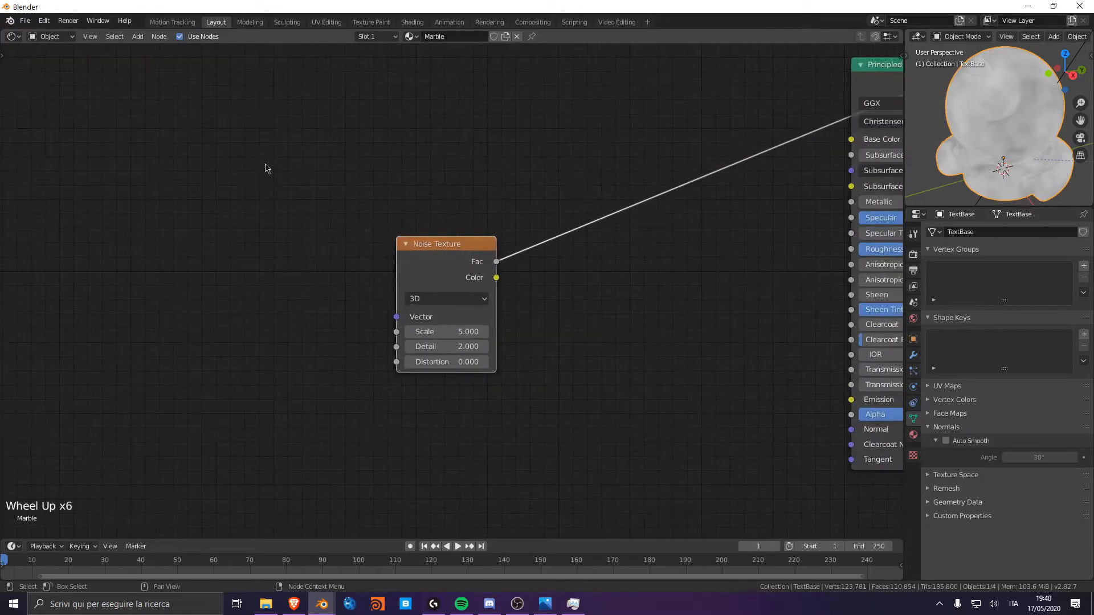
- Search the add-ons in the preferences for "node" to check that Node Wrangler is enabled, and close the preferences
{"action": "left_click", "coordinate": [44, 20]}
{"action": "left_click", "coordinate": [63, 183]}
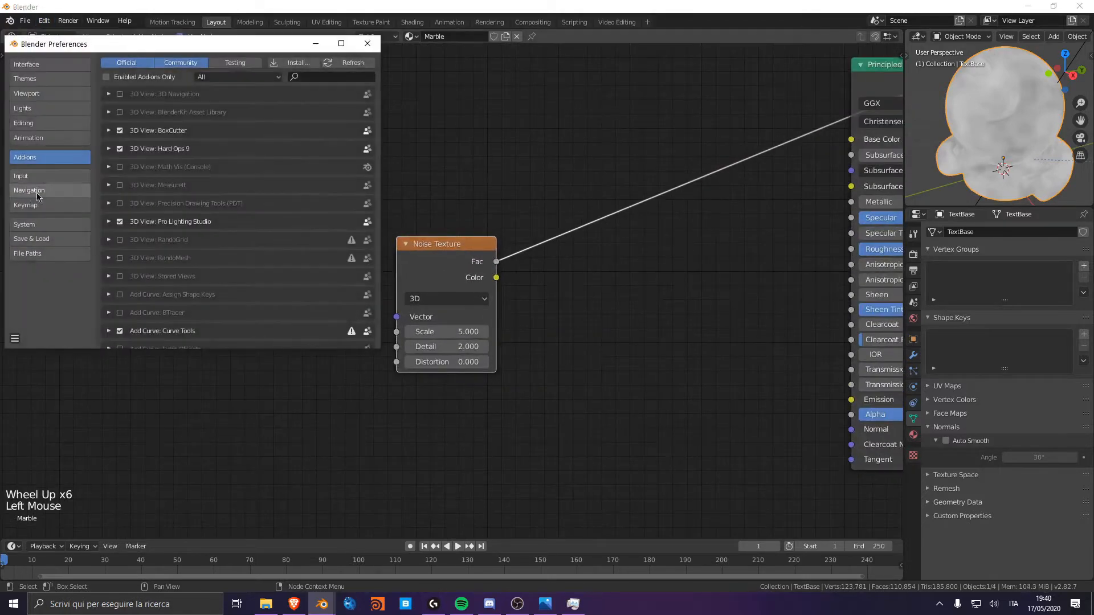
{"action": "type", "text": "node"}
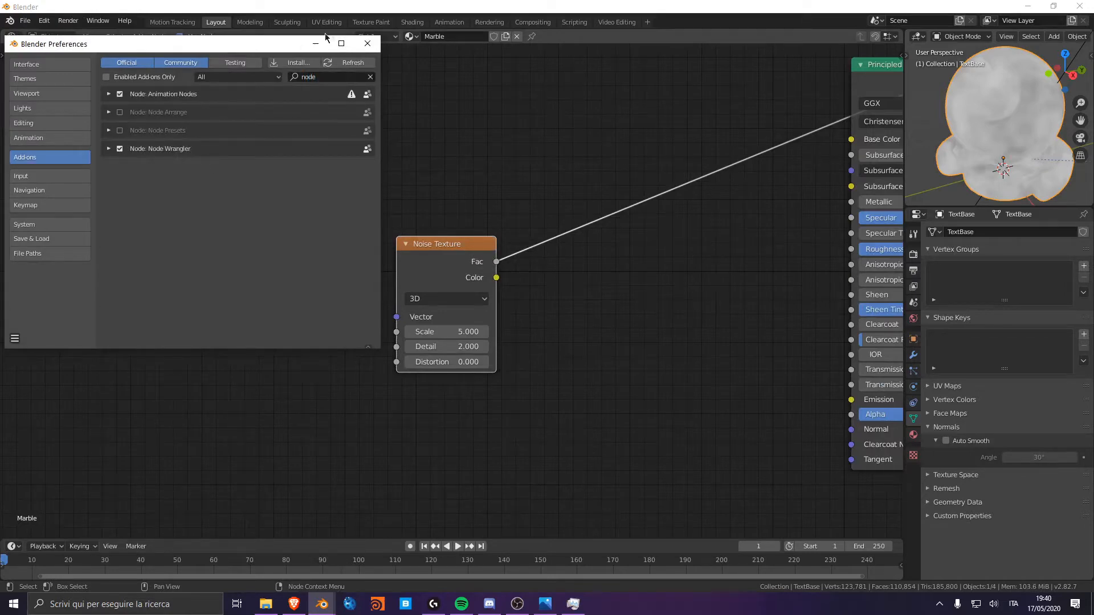
{"action": "left_click", "coordinate": [368, 43]}
{"action": "scroll", "coordinate": [405, 261], "scroll_direction": "up", "scroll_amount": 1}
{"action": "scroll", "coordinate": [405, 261], "scroll_direction": "down", "scroll_amount": 1}
{"action": "scroll", "coordinate": [405, 261], "scroll_direction": "up", "scroll_amount": 5}
{"action": "middle_click_drag", "start_coordinate": [415, 270], "coordinate": [337, 259]}
{"action": "scroll", "coordinate": [343, 252], "scroll_direction": "down", "scroll_amount": 2}
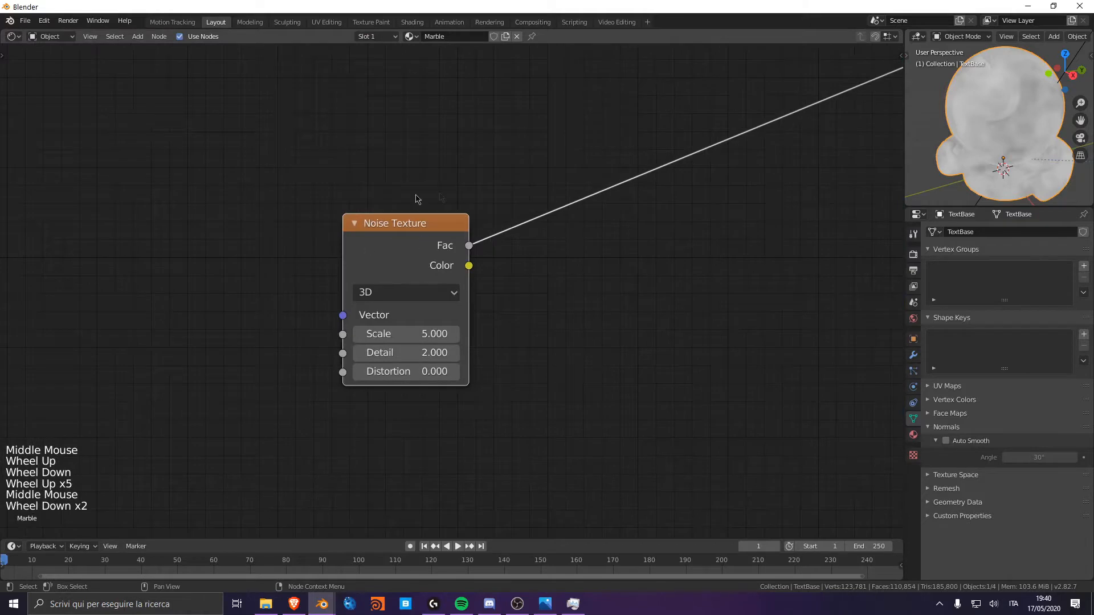
- Connect the Noise Texture's Fac output to the Principled BSDF's Base Color and the BSDF output to the Material Output's Surface
{"action": "scroll", "coordinate": [398, 226], "scroll_direction": "down", "scroll_amount": 5}
{"action": "middle_click_drag", "start_coordinate": [415, 234], "coordinate": [337, 254]}
{"action": "left_click_drag", "start_coordinate": [347, 289], "coordinate": [651, 184]}
{"action": "left_click_drag", "start_coordinate": [797, 135], "coordinate": [830, 157]}
- Preview the Noise Texture's Color output and then its Fac output on the shader ball through the Viewer
{"action": "key", "text": "ctrl+shift"}
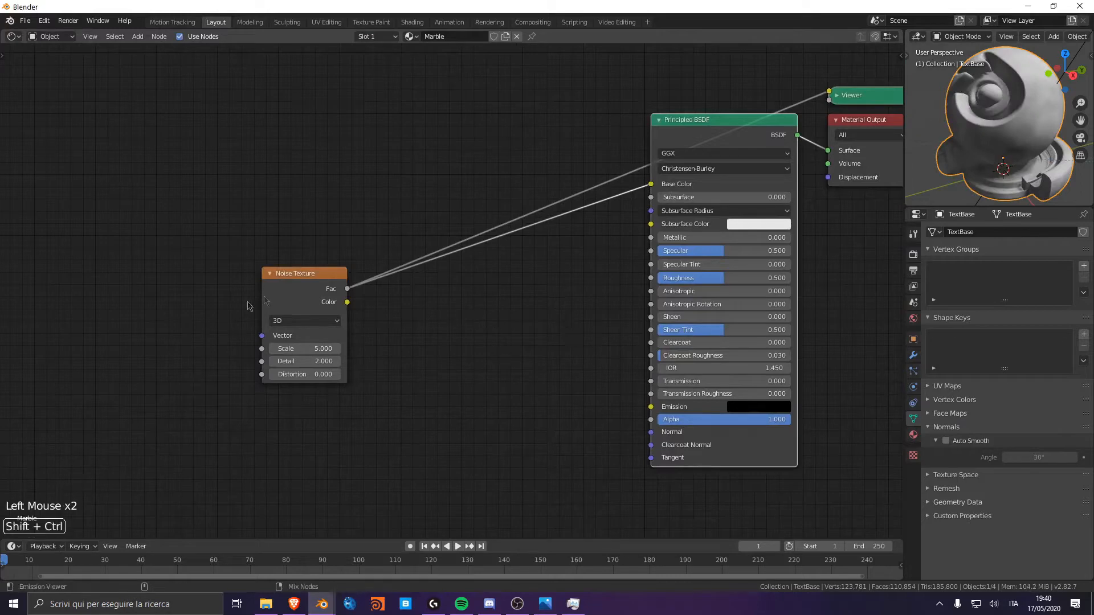
{"action": "left_click", "coordinate": [294, 291], "text": "ctrl+shift"}
{"action": "middle_click_drag", "start_coordinate": [320, 291], "coordinate": [448, 257]}
{"action": "scroll", "coordinate": [447, 255], "scroll_direction": "up", "scroll_amount": 7}
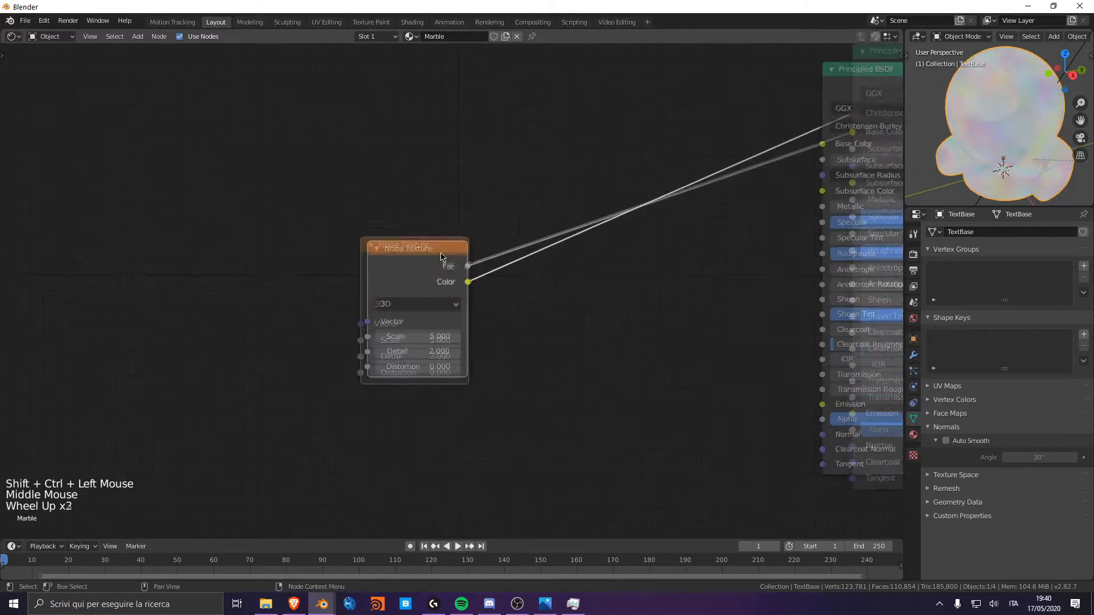
{"action": "left_click", "coordinate": [448, 255], "text": "ctrl+shift"}
{"action": "scroll", "coordinate": [410, 319], "scroll_direction": "down", "scroll_amount": 4}
{"action": "middle_click_drag", "start_coordinate": [399, 319], "coordinate": [256, 326]}
{"action": "key", "text": "shift+a"}
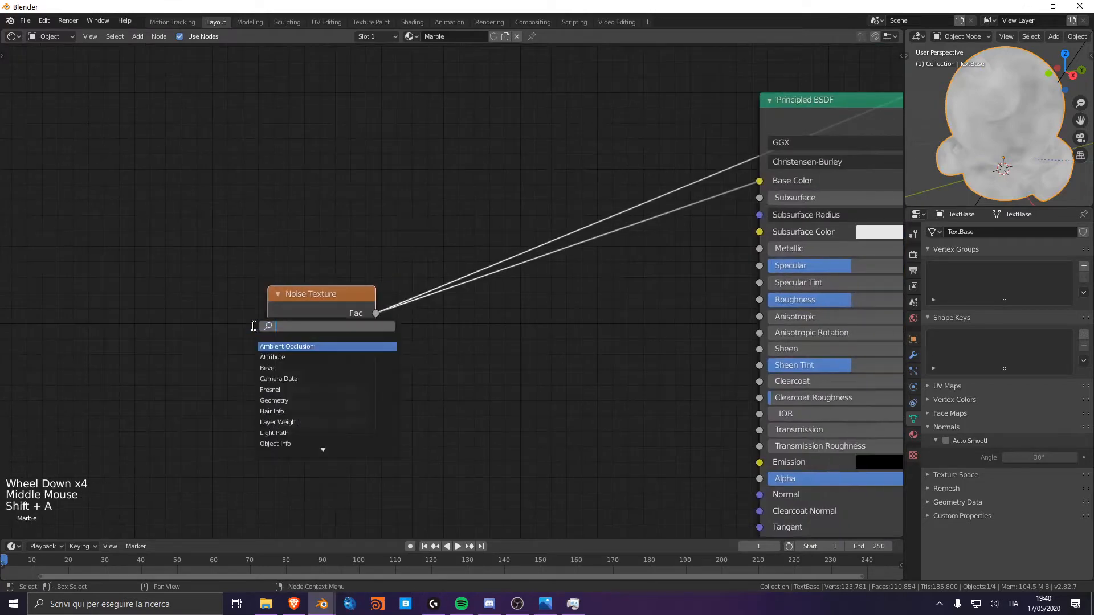
{"action": "key", "text": "Escape"}
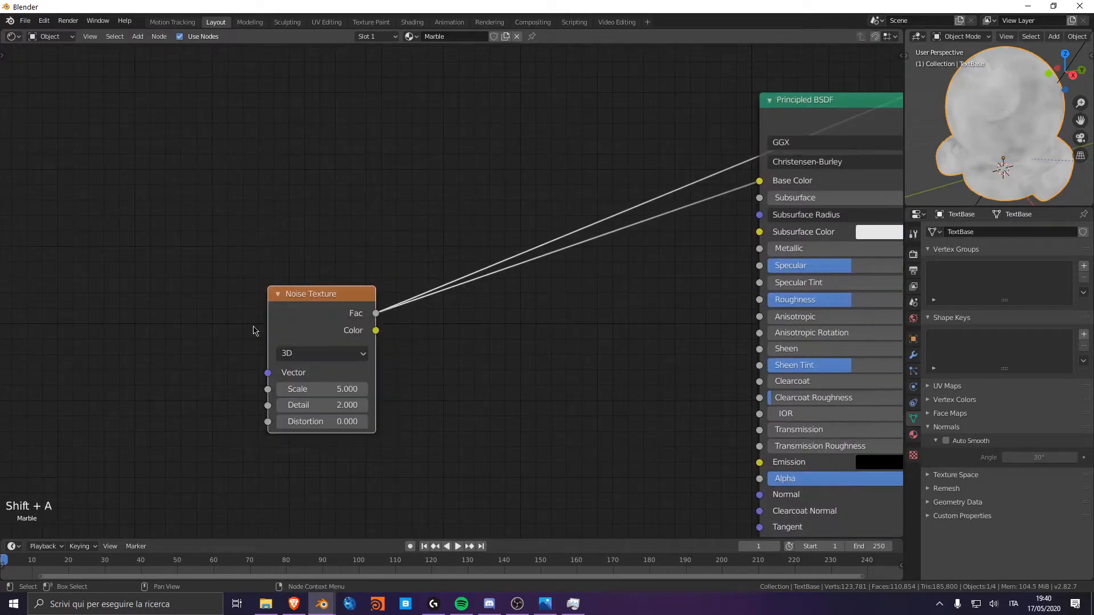
- Add linked Texture Coordinate and Mapping nodes in front of the Noise Texture's Vector input using Node Wrangler
{"action": "scroll", "coordinate": [253, 330], "scroll_direction": "down", "scroll_amount": 5}
{"action": "middle_click_drag", "start_coordinate": [256, 350], "coordinate": [360, 346]}
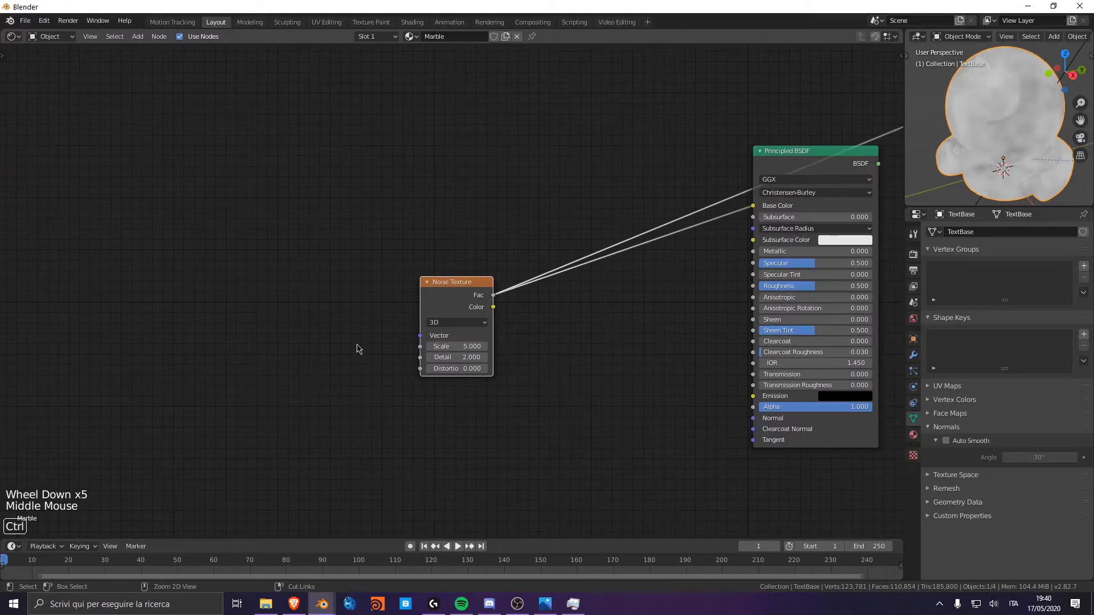
{"action": "key", "text": "ctrl+t"}
{"action": "left_click_drag", "start_coordinate": [123, 188], "coordinate": [410, 498]}
{"action": "left_click", "coordinate": [130, 398]}
{"action": "middle_click_drag", "start_coordinate": [130, 399], "coordinate": [163, 380]}
{"action": "scroll", "coordinate": [162, 380], "scroll_direction": "up", "scroll_amount": 6}
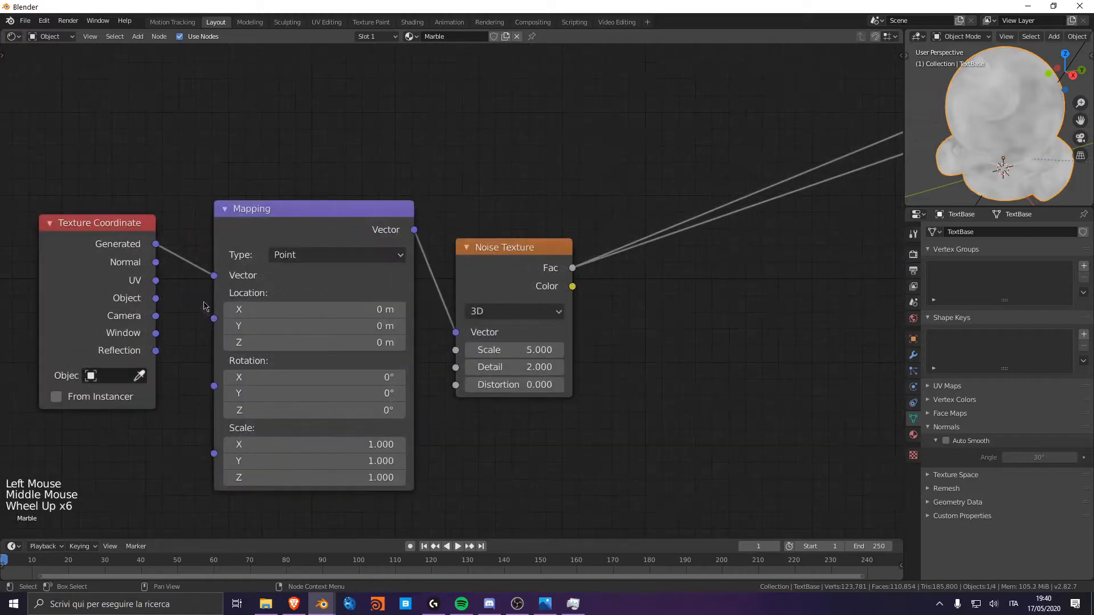
{"action": "middle_click_drag", "start_coordinate": [123, 285], "coordinate": [294, 272]}
{"action": "left_click", "coordinate": [243, 246]}
{"action": "left_click", "coordinate": [467, 216]}
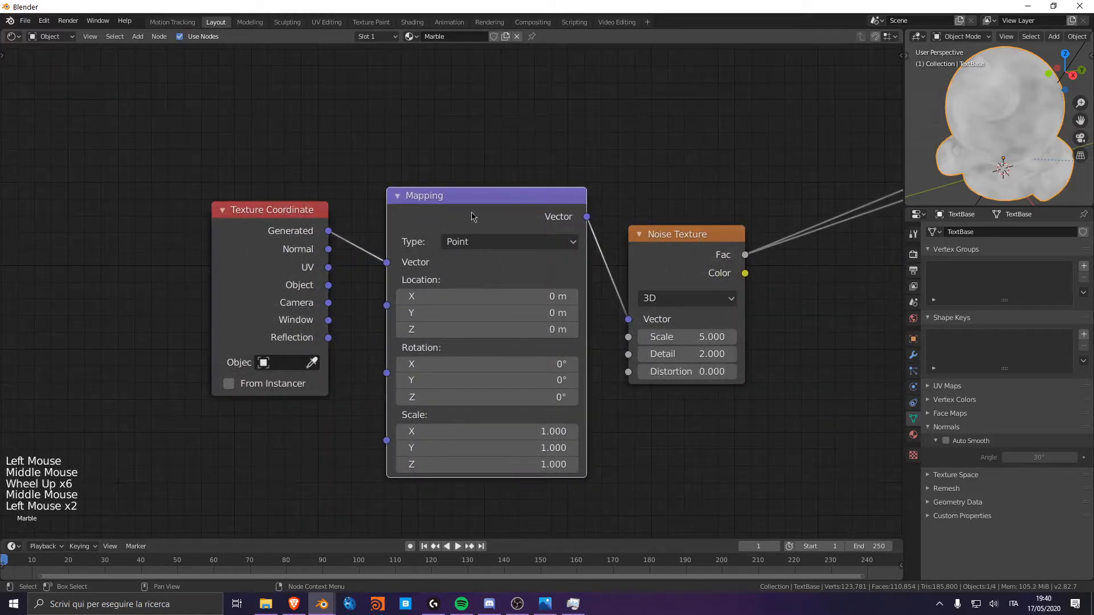
- Move the Texture Coordinate node away from Mapping and insert a duplicate of the Noise Texture between them
{"action": "scroll", "coordinate": [425, 222], "scroll_direction": "down", "scroll_amount": 6}
{"action": "middle_click_drag", "start_coordinate": [384, 253], "coordinate": [409, 284]}
{"action": "left_click_drag", "start_coordinate": [340, 257], "coordinate": [188, 258]}
{"action": "left_click", "coordinate": [620, 273]}
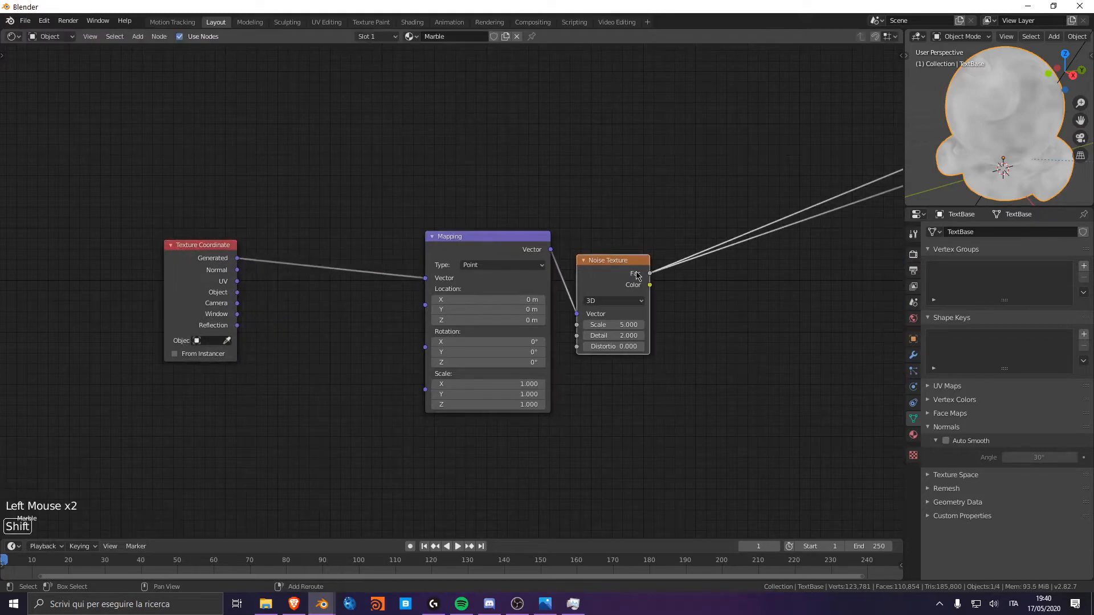
{"action": "key", "text": "shift+d"}
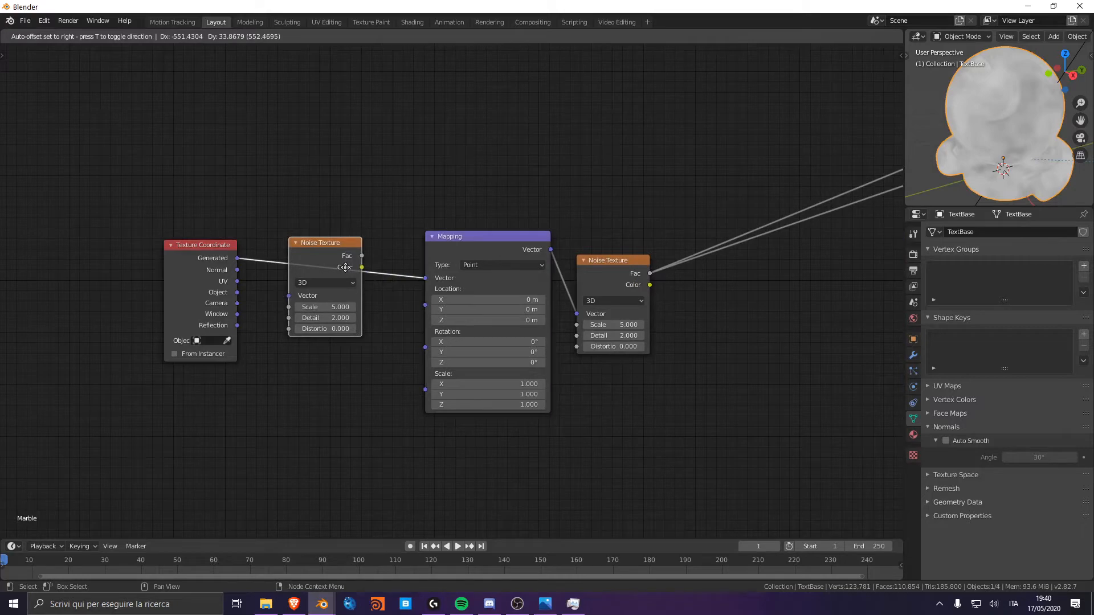
{"action": "left_click", "coordinate": [346, 267]}
- Examine the distorted noise on the shader ball, previewing the last Noise Texture's Color output and then its Fac output
{"action": "middle_click_drag", "start_coordinate": [983, 132], "coordinate": [926, 147]}
{"action": "scroll", "coordinate": [966, 131], "scroll_direction": "up", "scroll_amount": 3}
{"action": "scroll", "coordinate": [975, 133], "scroll_direction": "down", "scroll_amount": 1}
{"action": "scroll", "coordinate": [971, 130], "scroll_direction": "down", "scroll_amount": 1}
{"action": "scroll", "coordinate": [951, 140], "scroll_direction": "down", "scroll_amount": 2}
{"action": "mouse_move", "coordinate": [968, 134]}
{"action": "middle_mouse_down"}
{"action": "mouse_move", "coordinate": [936, 122]}
{"action": "mouse_move", "coordinate": [961, 119]}
{"action": "middle_mouse_up"}
{"action": "scroll", "coordinate": [935, 122], "scroll_direction": "up", "scroll_amount": 2}
{"action": "left_click_drag", "start_coordinate": [246, 188], "coordinate": [388, 368]}
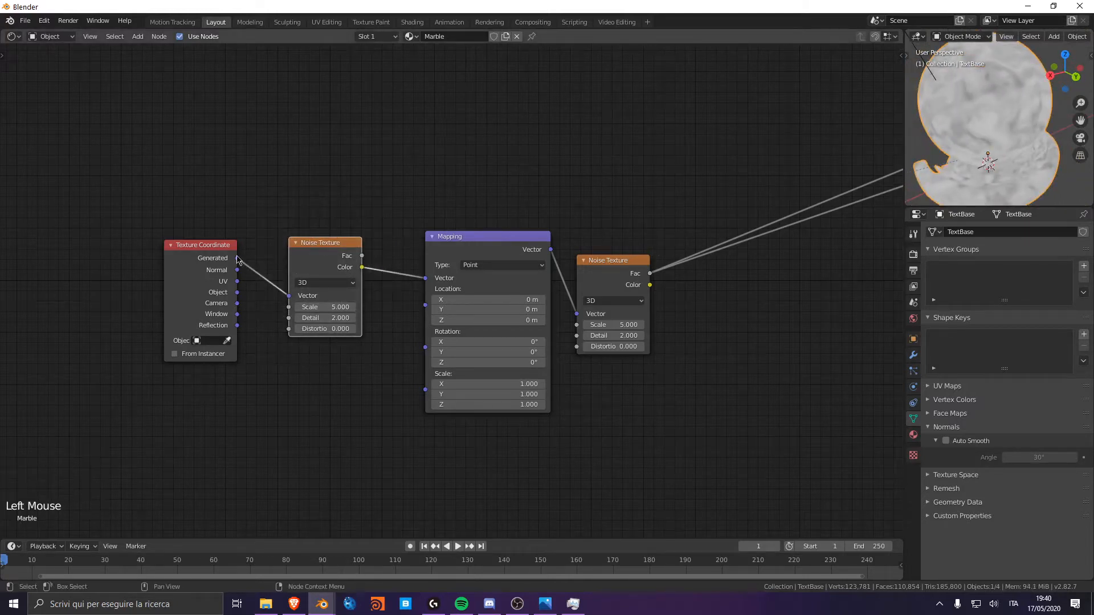
{"action": "left_click", "coordinate": [599, 268], "text": "ctrl+shift"}
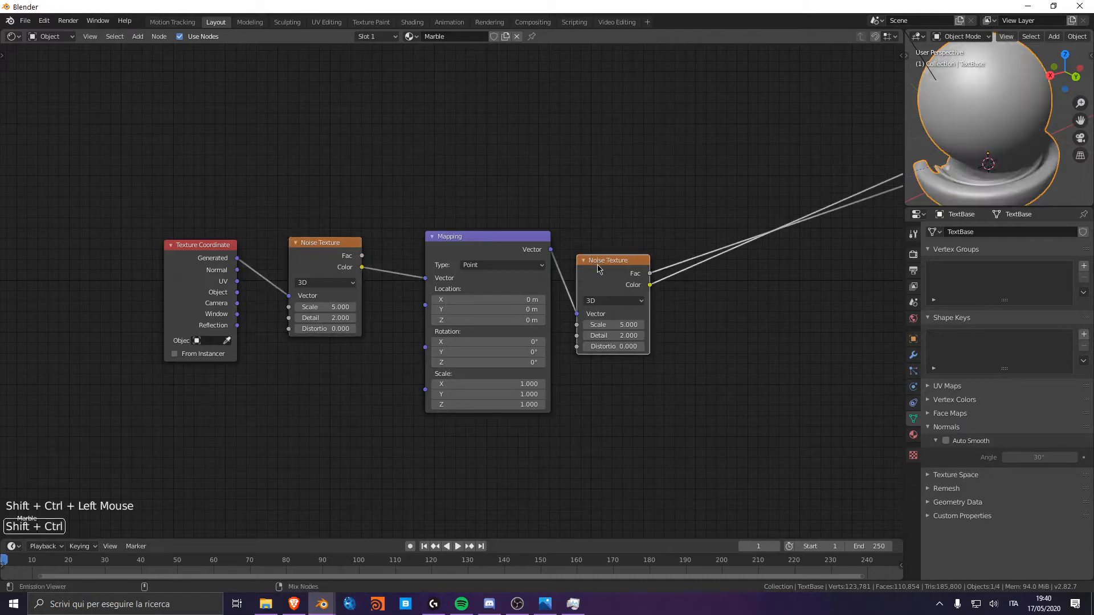
{"action": "left_click", "coordinate": [631, 275], "text": "ctrl+shift"}
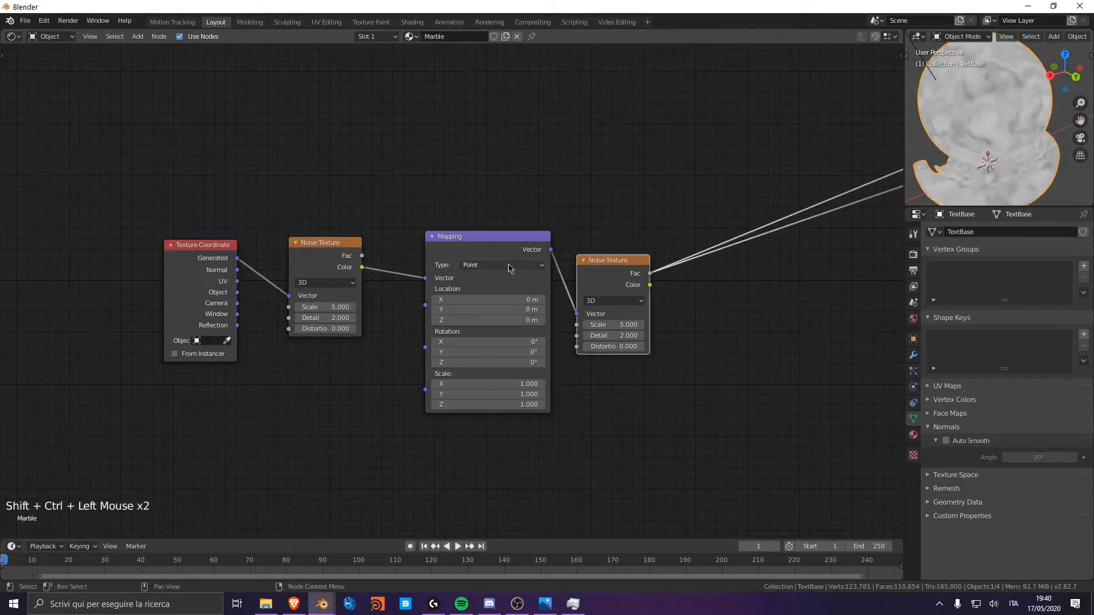
- Set the Detail of both Noise Texture nodes to 16
{"action": "scroll", "coordinate": [392, 248], "scroll_direction": "up", "scroll_amount": 4}
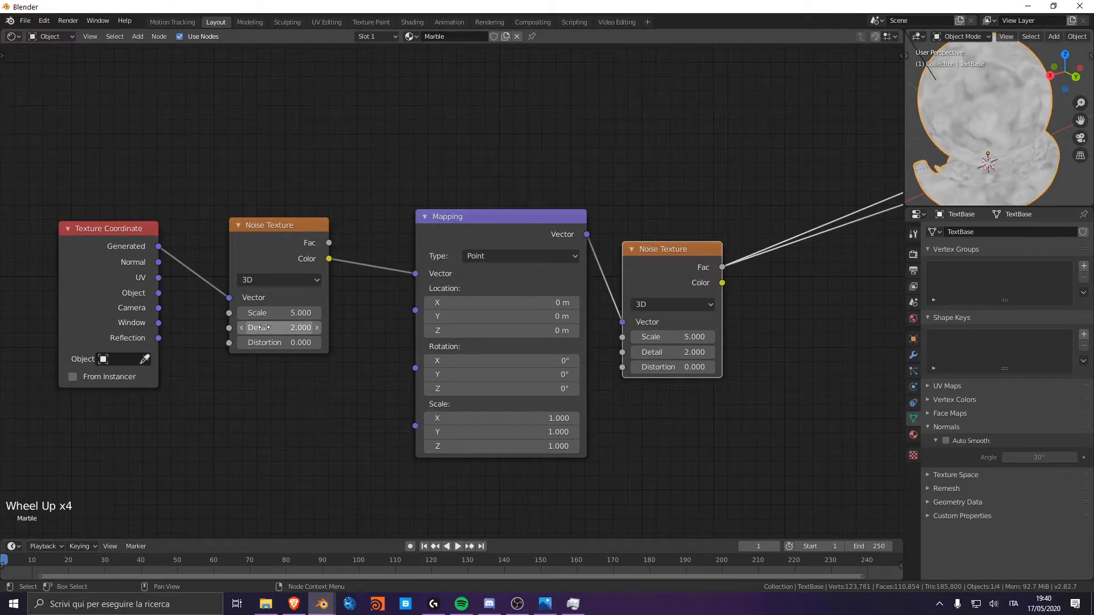
{"action": "left_click_drag", "start_coordinate": [262, 328], "coordinate": [302, 328]}
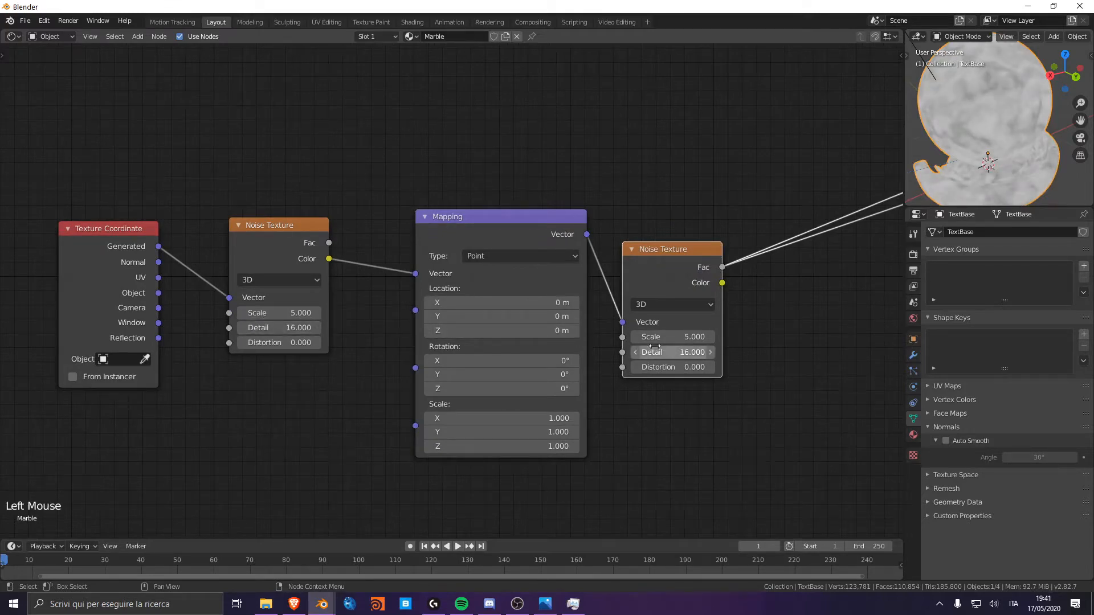
{"action": "left_click_drag", "start_coordinate": [614, 185], "coordinate": [822, 491]}
{"action": "left_click", "coordinate": [669, 420]}
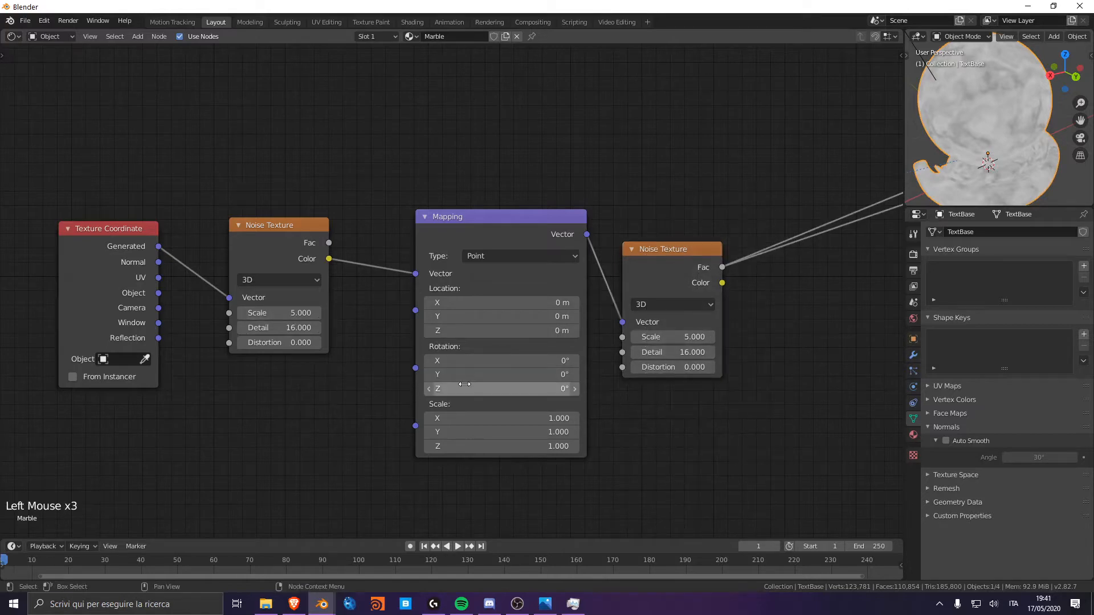
- Examine the whole node chain and the finer noise detail on the shader ball
{"action": "scroll", "coordinate": [445, 384], "scroll_direction": "down", "scroll_amount": 12}
{"action": "left_click_drag", "start_coordinate": [217, 202], "coordinate": [618, 433]}
{"action": "scroll", "coordinate": [541, 420], "scroll_direction": "up", "scroll_amount": 5}
{"action": "middle_click_drag", "start_coordinate": [554, 396], "coordinate": [454, 390]}
{"action": "left_click", "coordinate": [584, 374]}
{"action": "middle_click_drag", "start_coordinate": [967, 122], "coordinate": [993, 112], "text": "ctrl"}
{"action": "scroll", "coordinate": [989, 131], "scroll_direction": "up", "scroll_amount": 1}
{"action": "scroll", "coordinate": [989, 135], "scroll_direction": "down", "scroll_amount": 1}
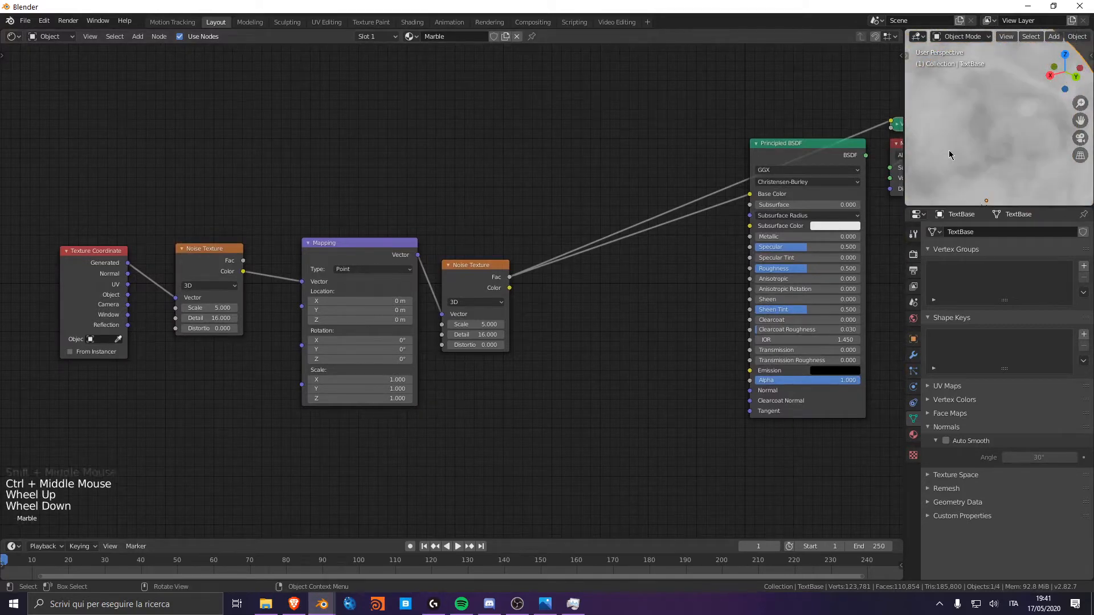
{"action": "mouse_move", "coordinate": [1014, 134]}
{"action": "middle_mouse_down", "text": "ctrl"}
{"action": "mouse_move", "coordinate": [1000, 120]}
{"action": "mouse_move", "coordinate": [1004, 129]}
{"action": "middle_mouse_up", "text": "ctrl"}
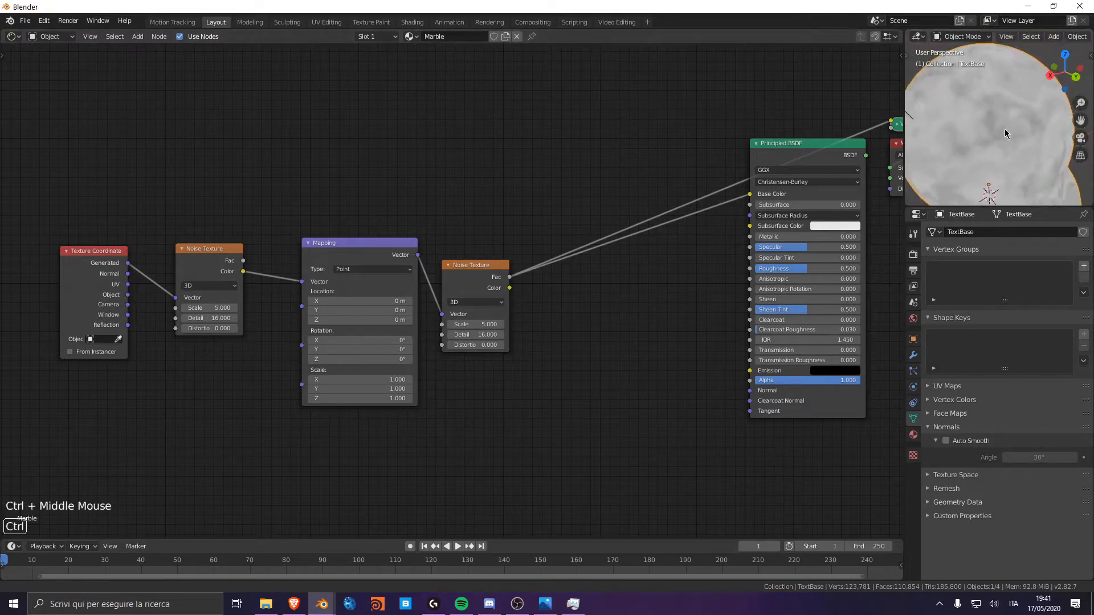
- Duplicate the last Noise Texture, place the copy above it unconnected, and preview its Fac output through the Viewer
{"action": "left_click", "coordinate": [499, 262]}
{"action": "middle_click_drag", "start_coordinate": [522, 181], "coordinate": [517, 283]}
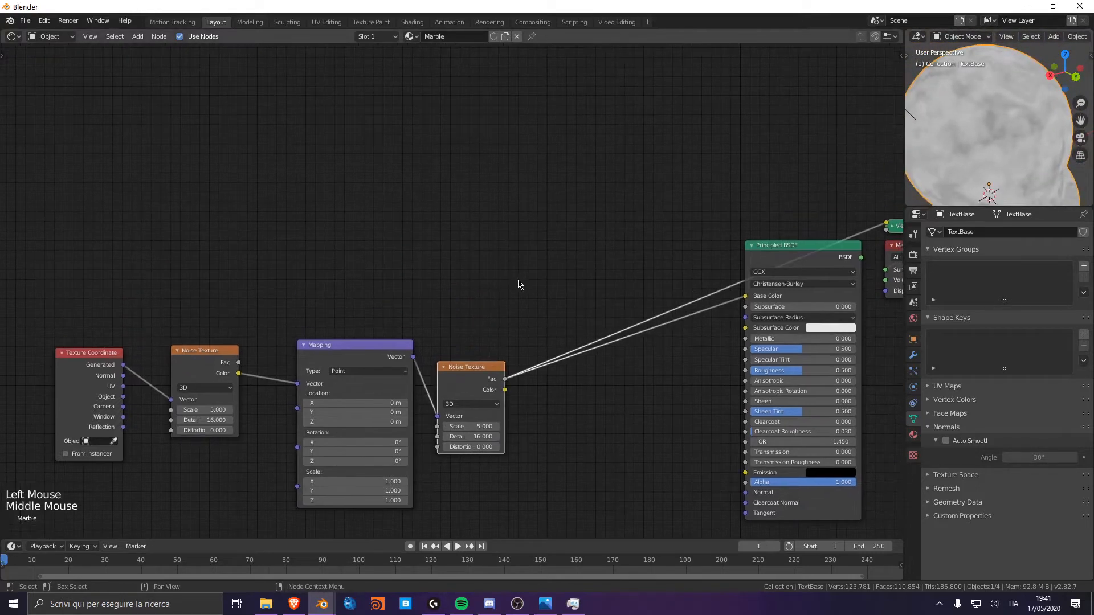
{"action": "key", "text": "shift+d"}
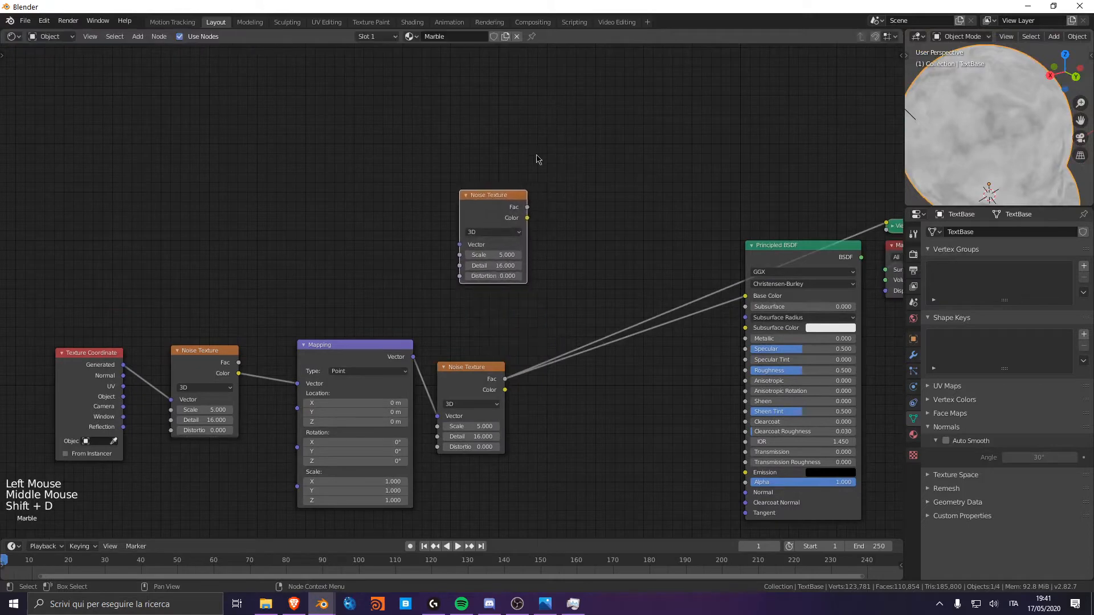
{"action": "left_click", "coordinate": [481, 205], "text": "ctrl+shift"}
- Set the Scale of the upper Noise Texture to 18.8
{"action": "scroll", "coordinate": [555, 203], "scroll_direction": "up", "scroll_amount": 1}
{"action": "middle_click_drag", "start_coordinate": [508, 228], "coordinate": [494, 251]}
{"action": "scroll", "coordinate": [485, 259], "scroll_direction": "up", "scroll_amount": 4}
{"action": "left_click", "coordinate": [478, 290]}
{"action": "left_click_drag", "start_coordinate": [478, 290], "coordinate": [592, 290]}
{"action": "left_click_drag", "start_coordinate": [468, 290], "coordinate": [489, 290]}
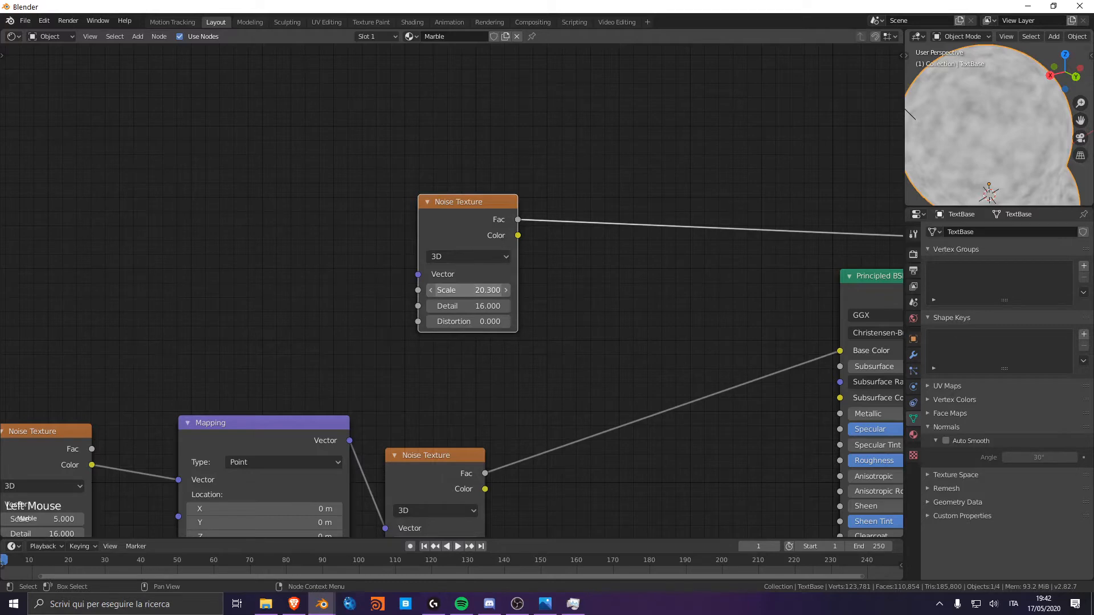
{"action": "left_click_drag", "start_coordinate": [468, 290], "coordinate": [452, 290]}
- Try combining the upper Noise Texture and the one below it with a Mix node using Node Wrangler
{"action": "scroll", "coordinate": [570, 263], "scroll_direction": "down", "scroll_amount": 8}
{"action": "scroll", "coordinate": [512, 262], "scroll_direction": "down", "scroll_amount": 5}
{"action": "middle_click_drag", "start_coordinate": [570, 264], "coordinate": [473, 256]}
{"action": "scroll", "coordinate": [473, 255], "scroll_direction": "up", "scroll_amount": 7}
{"action": "scroll", "coordinate": [473, 256], "scroll_direction": "down", "scroll_amount": 1}
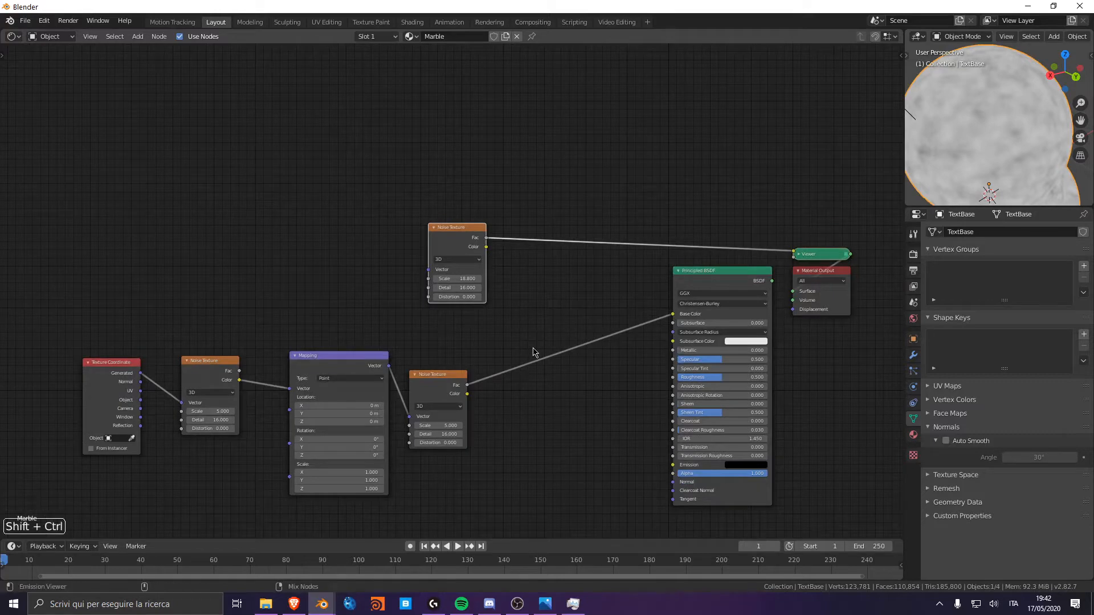
{"action": "mouse_move", "coordinate": [458, 254]}
{"action": "right_mouse_down", "text": "ctrl+shift"}
{"action": "mouse_move", "coordinate": [342, 141]}
{"action": "mouse_move", "coordinate": [593, 190]}
{"action": "mouse_move", "coordinate": [552, 144]}
{"action": "mouse_move", "coordinate": [447, 130]}
{"action": "mouse_move", "coordinate": [339, 151]}
{"action": "mouse_move", "coordinate": [405, 217]}
{"action": "mouse_move", "coordinate": [445, 447]}
{"action": "mouse_move", "coordinate": [456, 259]}
{"action": "right_mouse_up", "text": "ctrl+shift"}
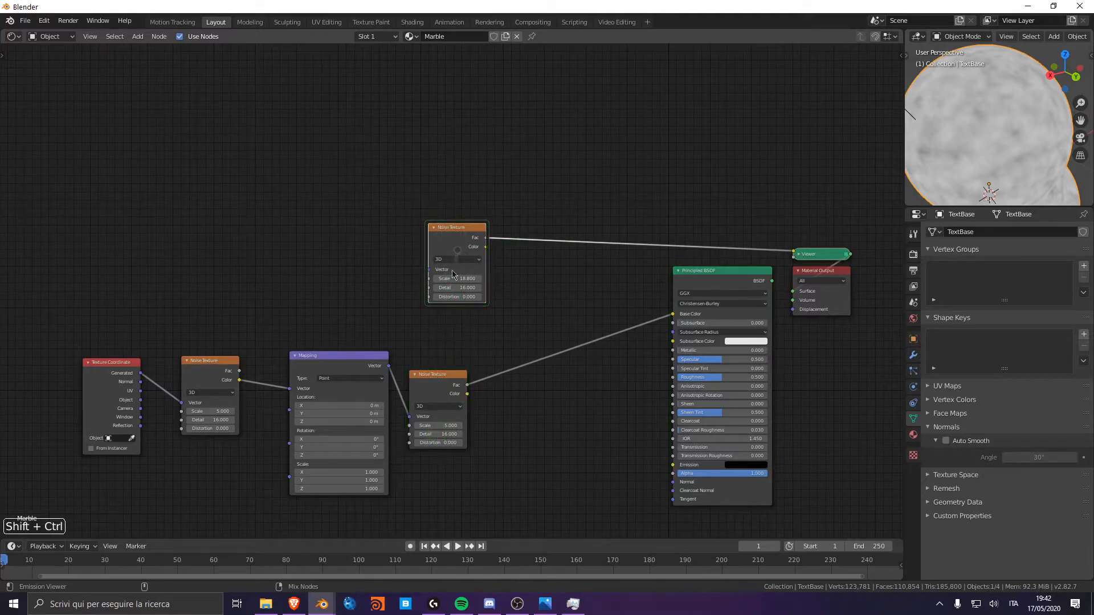
{"action": "right_click_drag", "start_coordinate": [463, 278], "coordinate": [440, 418], "text": "ctrl+shift"}
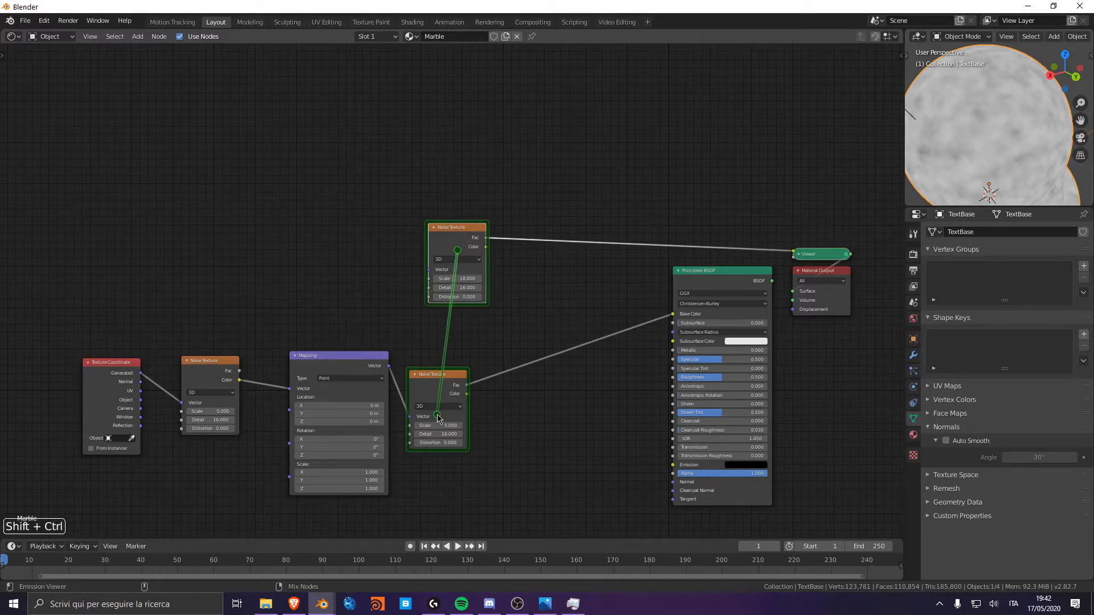
{"action": "right_click_drag", "start_coordinate": [440, 408], "coordinate": [428, 405], "text": "ctrl+shift"}
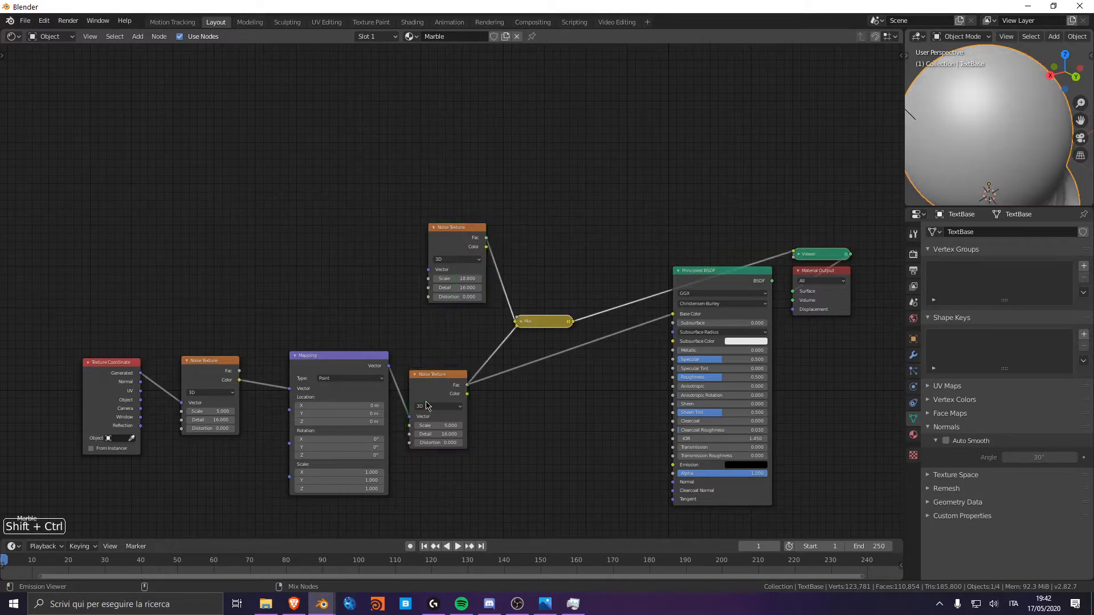
- Reposition and then delete the Mix node joining the two Noise Textures
{"action": "left_click", "coordinate": [522, 321]}
{"action": "middle_click_drag", "start_coordinate": [551, 333], "coordinate": [524, 316]}
{"action": "left_click_drag", "start_coordinate": [525, 317], "coordinate": [526, 288]}
{"action": "middle_click_drag", "start_coordinate": [526, 290], "coordinate": [501, 319]}
{"action": "scroll", "coordinate": [501, 319], "scroll_direction": "up", "scroll_amount": 4}
{"action": "scroll", "coordinate": [502, 319], "scroll_direction": "down", "scroll_amount": 7}
{"action": "middle_click_drag", "start_coordinate": [502, 372], "coordinate": [516, 332]}
{"action": "key", "text": "x"}
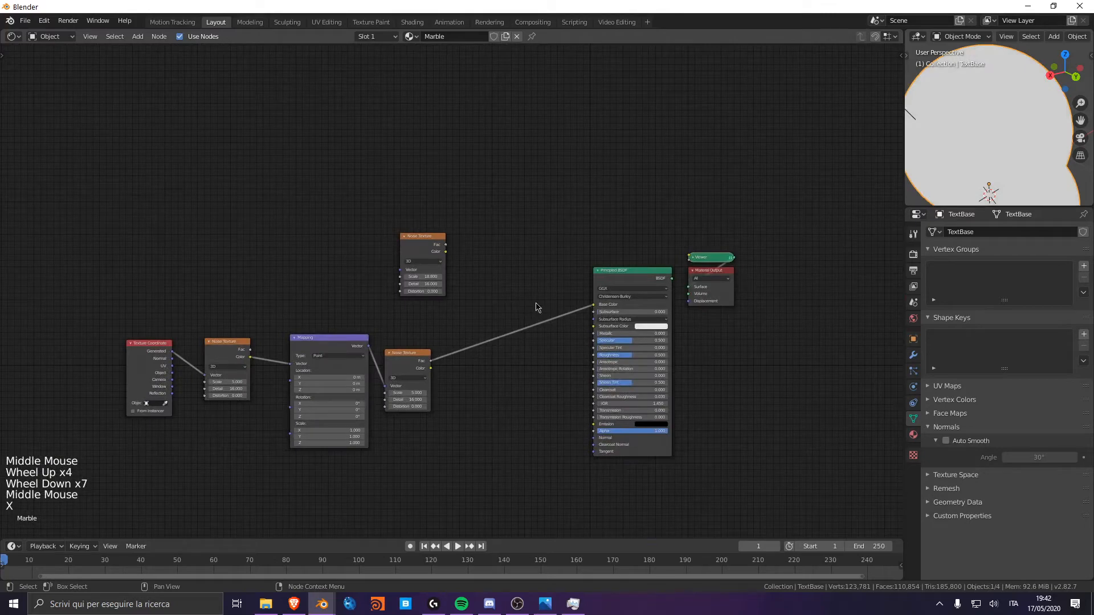
- Combine the upper and lower Noise Textures in a Mix node feeding Base Color, and reposition it before the Principled BSDF
{"action": "right_click_drag", "start_coordinate": [423, 268], "coordinate": [410, 382], "text": "ctrl+shift"}
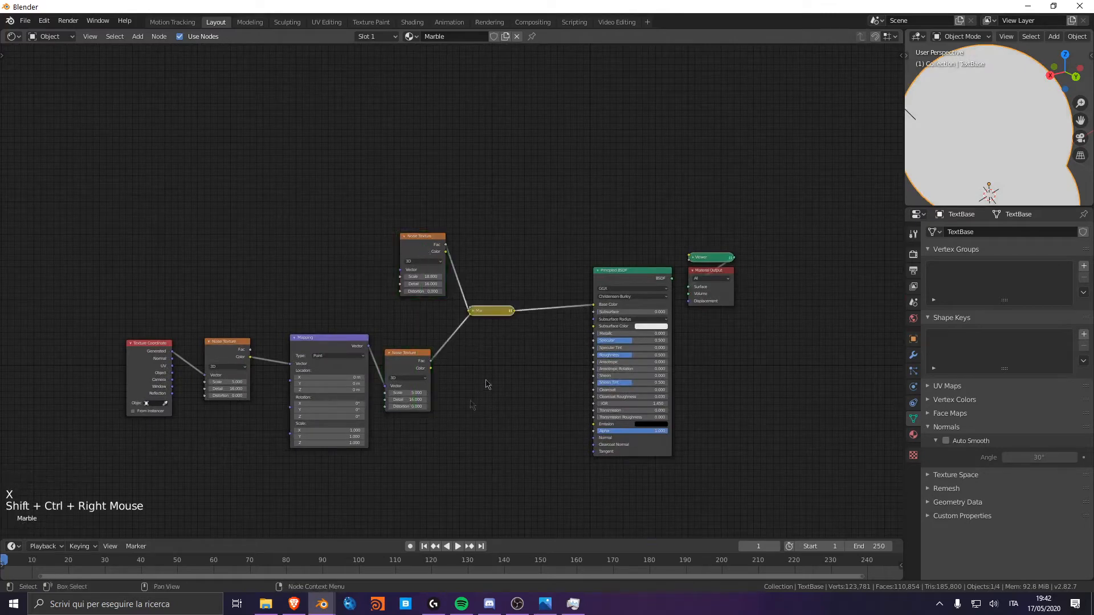
{"action": "middle_click_drag", "start_coordinate": [471, 403], "coordinate": [478, 352]}
{"action": "scroll", "coordinate": [478, 351], "scroll_direction": "up", "scroll_amount": 7}
{"action": "left_click", "coordinate": [443, 342]}
{"action": "left_click", "coordinate": [467, 343]}
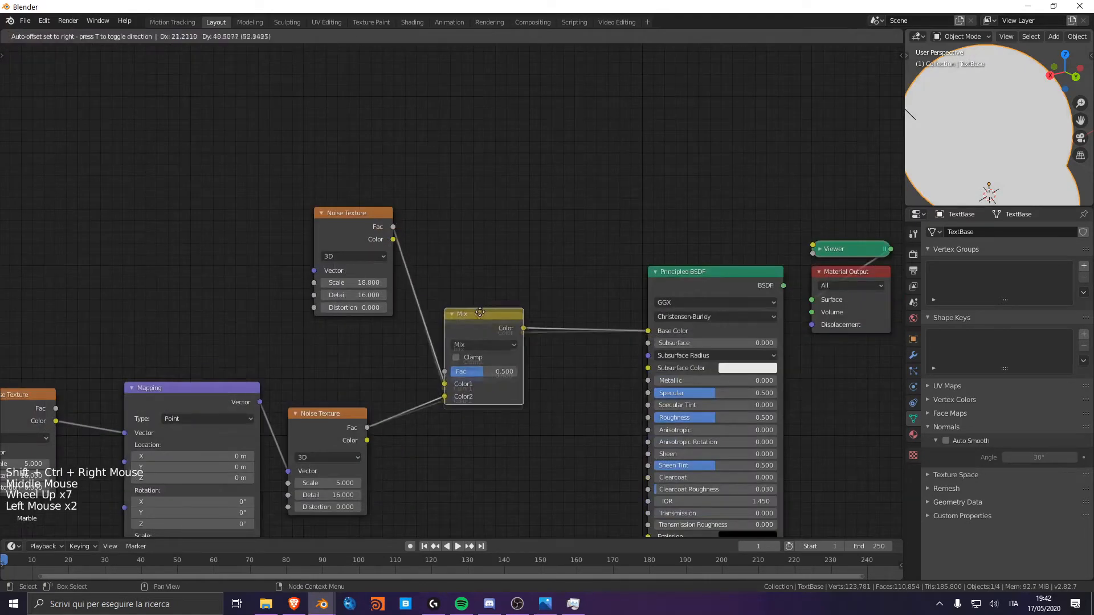
- Preview the Mix node's Color output on the shader ball through the Viewer
{"action": "middle_click_drag", "start_coordinate": [489, 301], "coordinate": [509, 310]}
{"action": "scroll", "coordinate": [510, 310], "scroll_direction": "up", "scroll_amount": 2}
{"action": "left_click", "coordinate": [454, 310], "text": "ctrl+shift"}
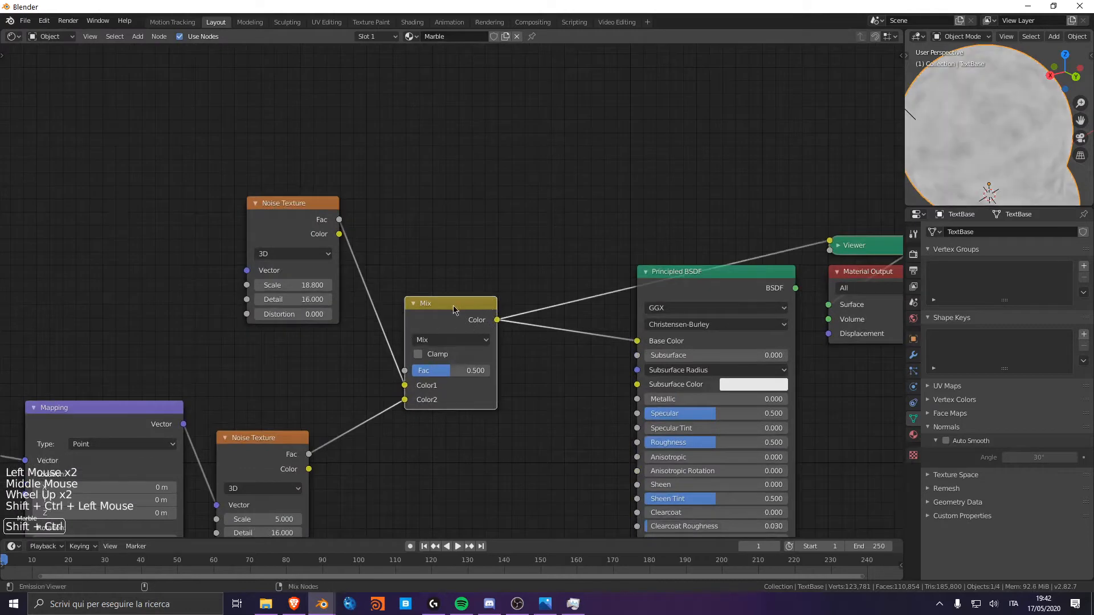
{"action": "mouse_move", "coordinate": [963, 119]}
{"action": "middle_mouse_down"}
{"action": "mouse_move", "coordinate": [964, 107]}
{"action": "mouse_move", "coordinate": [980, 124]}
{"action": "middle_mouse_up"}
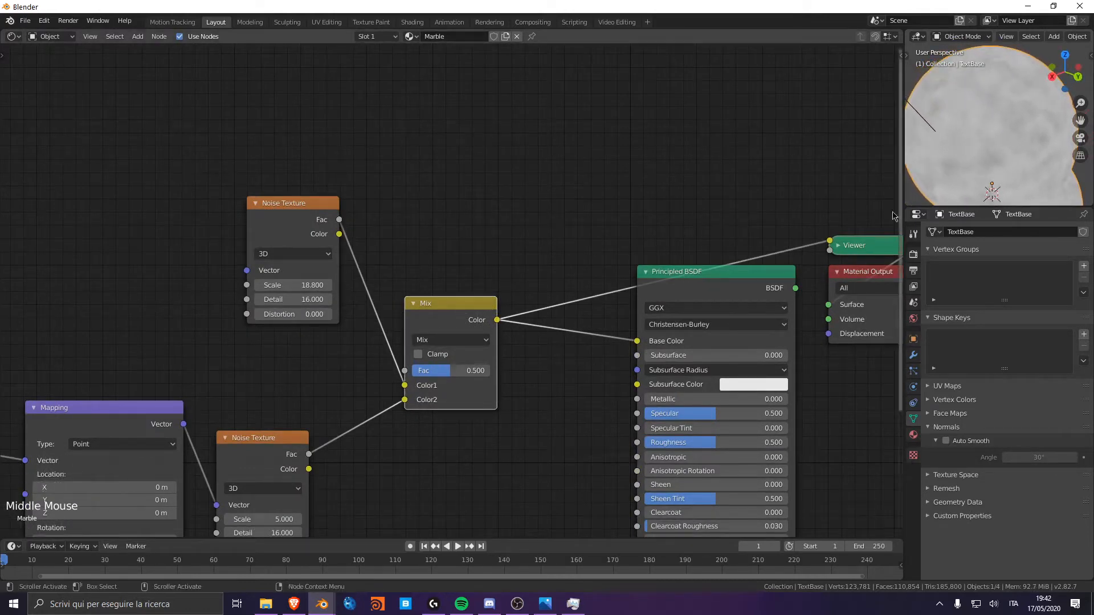
- Move the Mix, Principled BSDF, Viewer and Material Output nodes together away from the Noise Textures to make room
{"action": "scroll", "coordinate": [398, 253], "scroll_direction": "down", "scroll_amount": 1}
{"action": "scroll", "coordinate": [397, 252], "scroll_direction": "down", "scroll_amount": 5}
{"action": "middle_click", "coordinate": [416, 294]}
{"action": "scroll", "coordinate": [421, 299], "scroll_direction": "down", "scroll_amount": 5}
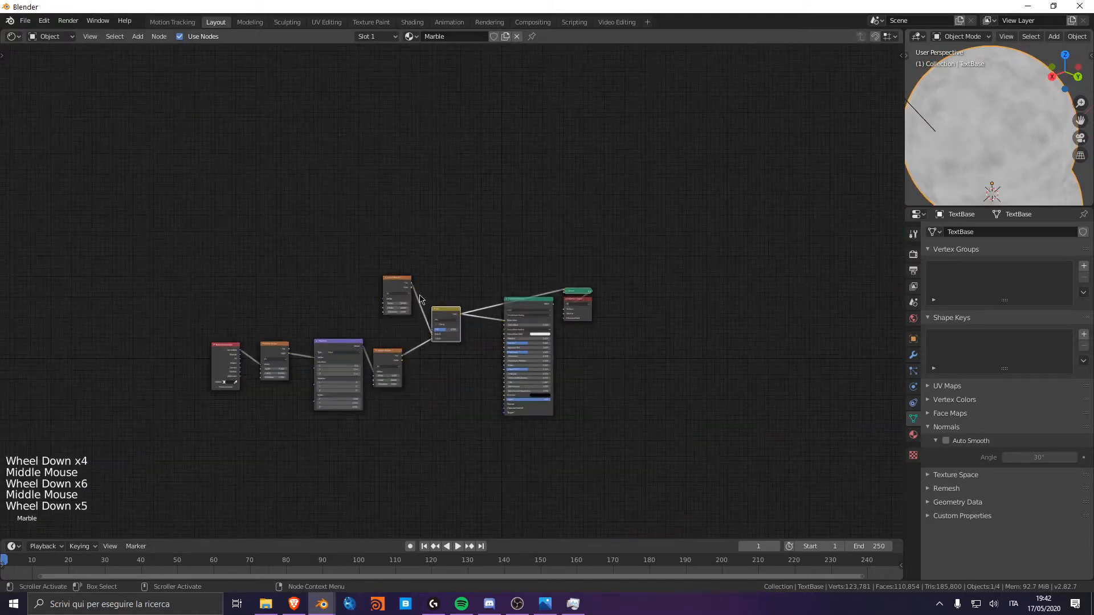
{"action": "left_click_drag", "start_coordinate": [456, 260], "coordinate": [690, 430]}
{"action": "key", "text": "g"}
{"action": "left_click", "coordinate": [611, 251]}
- Move the upper Noise Texture node farther from the lower one, toward the Mix node
{"action": "middle_click_drag", "start_coordinate": [611, 251], "coordinate": [437, 308]}
{"action": "scroll", "coordinate": [437, 308], "scroll_direction": "up", "scroll_amount": 5}
{"action": "left_click_drag", "start_coordinate": [213, 350], "coordinate": [291, 320]}
- Connect the lower Noise Texture's Fac output to the Mix node's Fac input and set the blending mode to Overlay
{"action": "middle_click_drag", "start_coordinate": [242, 444], "coordinate": [222, 452]}
{"action": "left_click", "coordinate": [222, 451]}
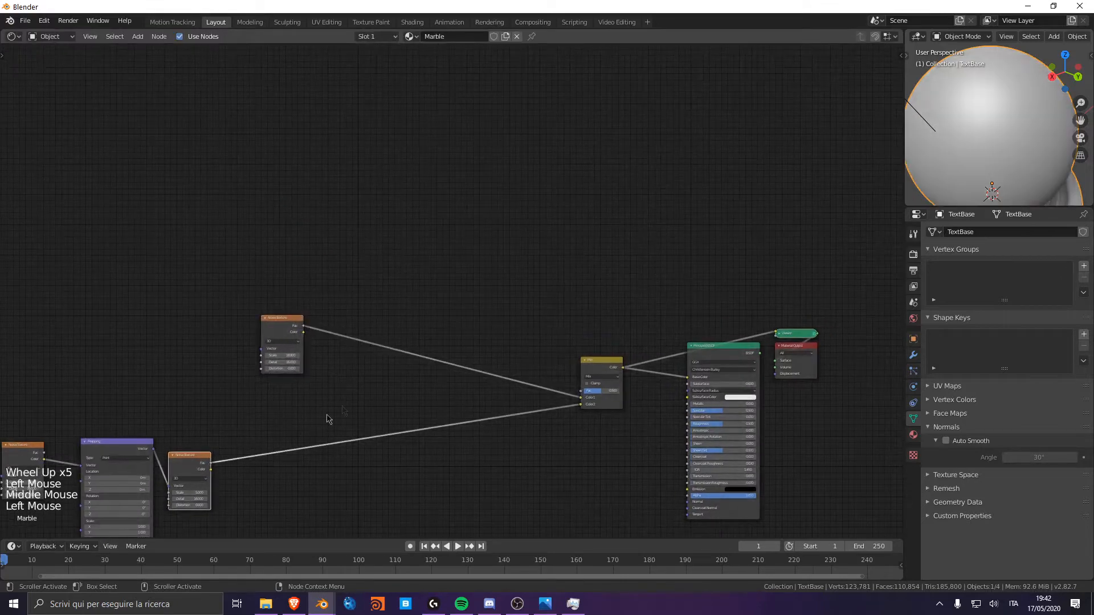
{"action": "middle_click_drag", "start_coordinate": [533, 422], "coordinate": [587, 394]}
{"action": "scroll", "coordinate": [278, 437], "scroll_direction": "up", "scroll_amount": 3}
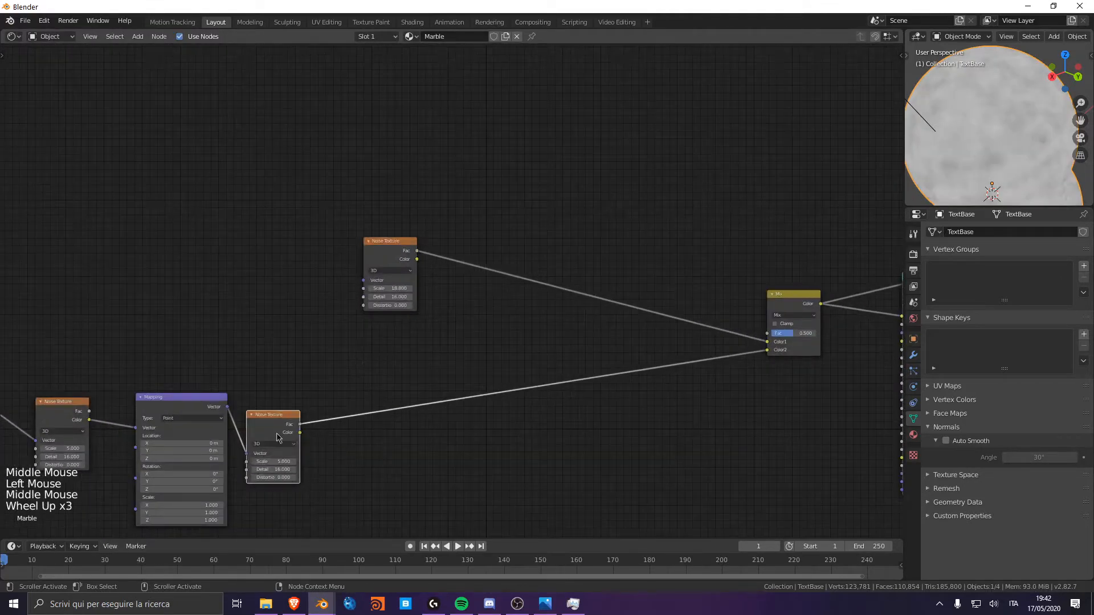
{"action": "middle_click_drag", "start_coordinate": [379, 399], "coordinate": [301, 394]}
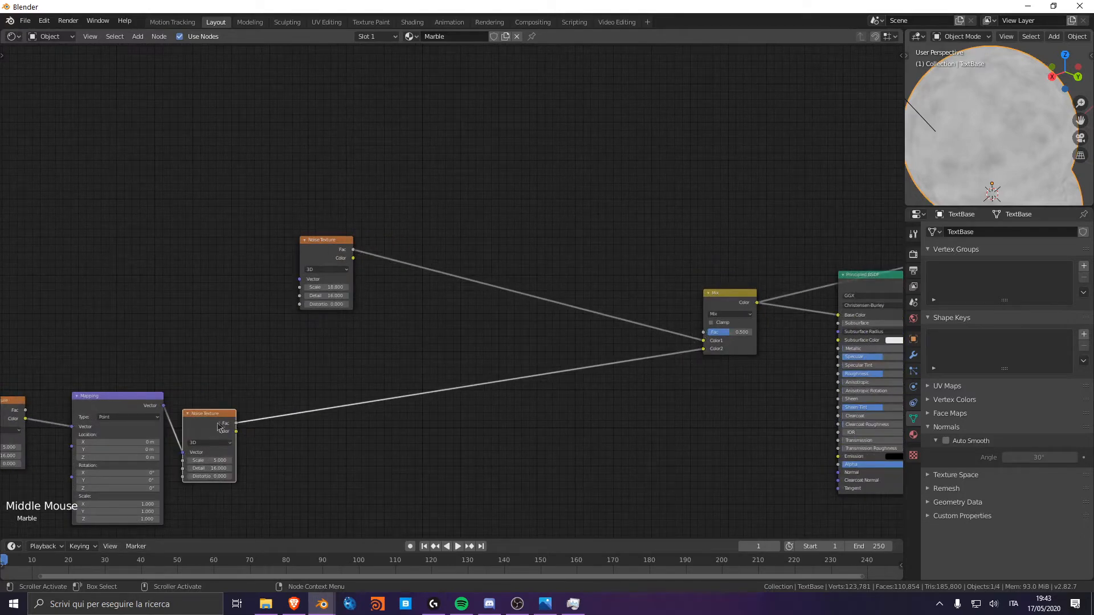
{"action": "left_click_drag", "start_coordinate": [235, 425], "coordinate": [704, 336]}
{"action": "left_click", "coordinate": [729, 314]}
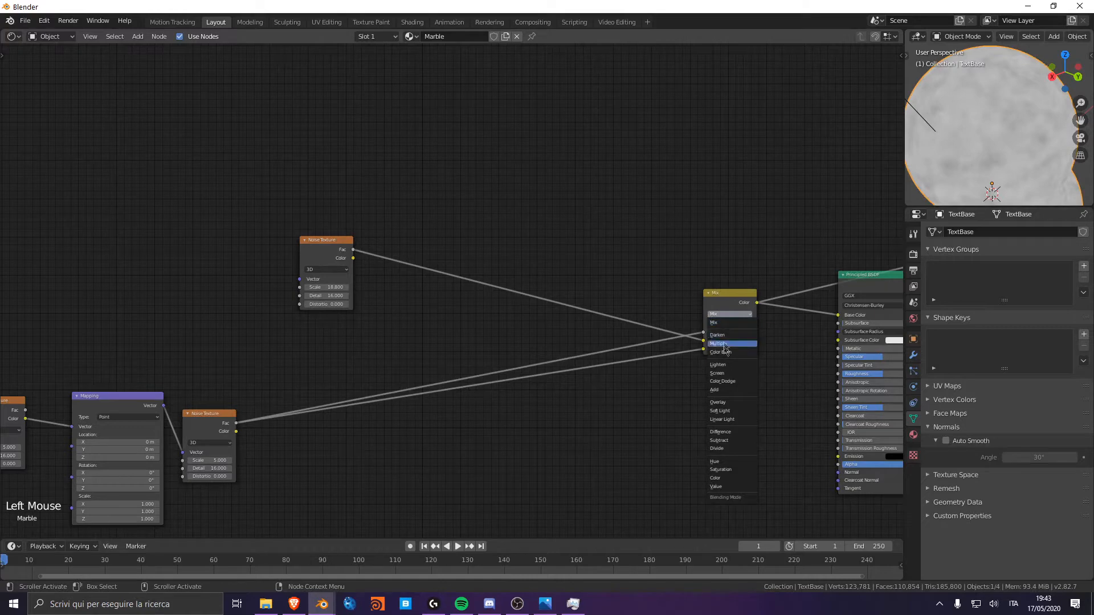
{"action": "left_click", "coordinate": [721, 403]}
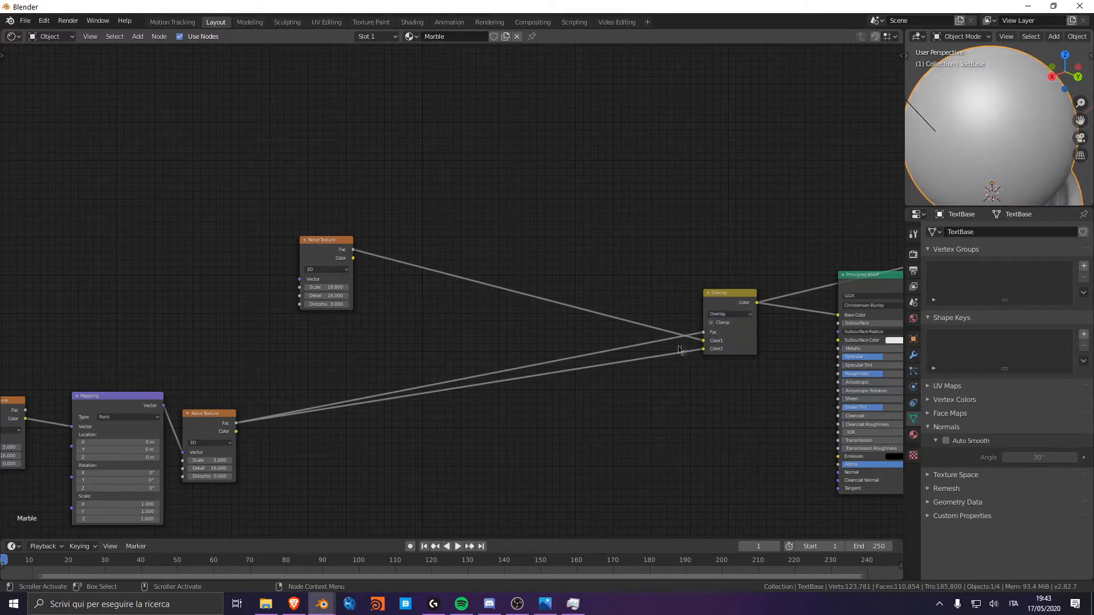
- Add a reroute on the link feeding the Mix node's Fac input and place it just above the lower Noise Texture's outputs
{"action": "middle_click_drag", "start_coordinate": [684, 348], "coordinate": [624, 356]}
{"action": "middle_click_drag", "start_coordinate": [519, 341], "coordinate": [603, 318]}
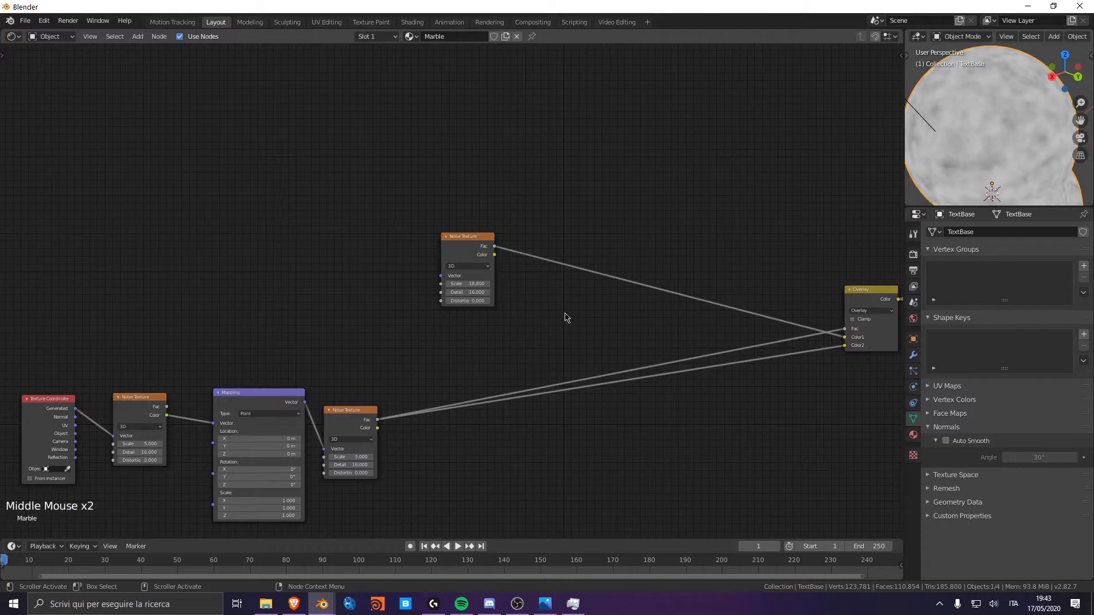
{"action": "key", "text": "shift"}
{"action": "right_click_drag", "start_coordinate": [620, 323], "coordinate": [750, 354], "text": "shift"}
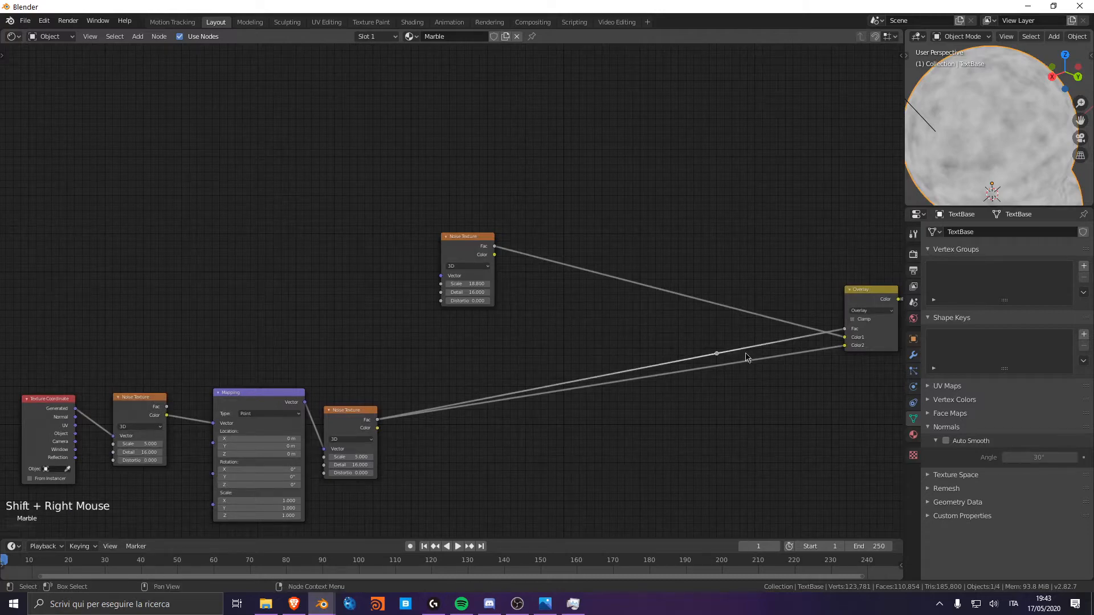
{"action": "key", "text": "g"}
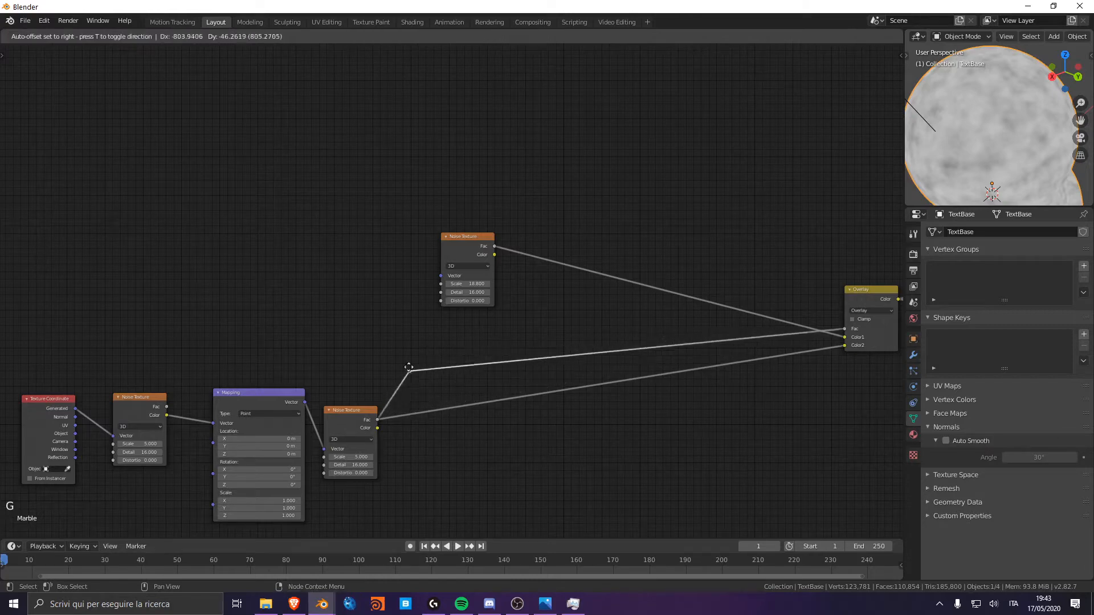
{"action": "left_click", "coordinate": [423, 378]}
- Move the upper Noise Texture closer to the Mix node and add a second reroute on the Fac link, placed high above the first
{"action": "left_click_drag", "start_coordinate": [466, 249], "coordinate": [586, 257]}
{"action": "right_click_drag", "start_coordinate": [500, 359], "coordinate": [542, 371], "text": "shift"}
{"action": "key", "text": "g"}
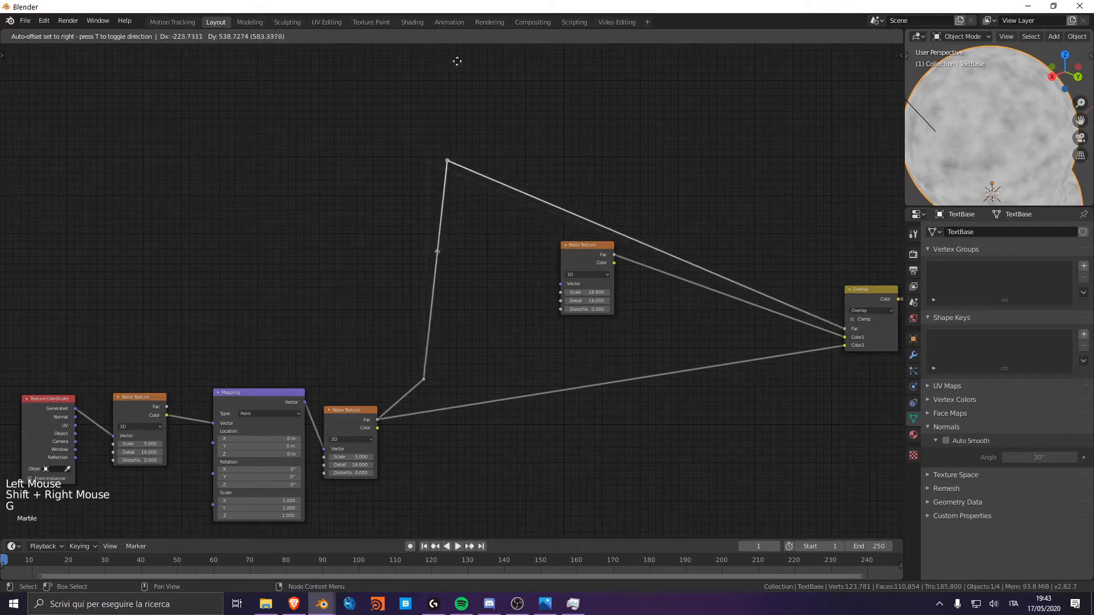
{"action": "left_click", "coordinate": [437, 63]}
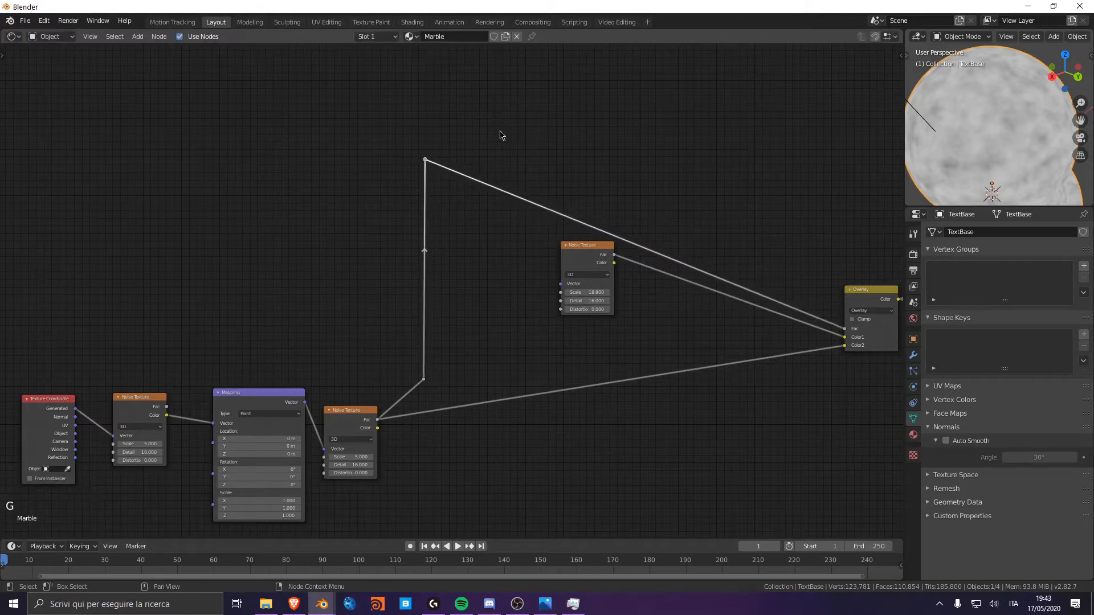
- Dissolve the lower of the two reroutes while keeping the Fac link connected
{"action": "scroll", "coordinate": [435, 181], "scroll_direction": "up", "scroll_amount": 1}
{"action": "middle_click_drag", "start_coordinate": [432, 187], "coordinate": [458, 278]}
{"action": "scroll", "coordinate": [477, 295], "scroll_direction": "up", "scroll_amount": 5}
{"action": "scroll", "coordinate": [479, 298], "scroll_direction": "down", "scroll_amount": 10}
{"action": "middle_click_drag", "start_coordinate": [483, 316], "coordinate": [469, 200]}
{"action": "scroll", "coordinate": [469, 200], "scroll_direction": "up", "scroll_amount": 6}
{"action": "middle_click_drag", "start_coordinate": [429, 337], "coordinate": [435, 364]}
{"action": "left_click_drag", "start_coordinate": [403, 323], "coordinate": [461, 351]}
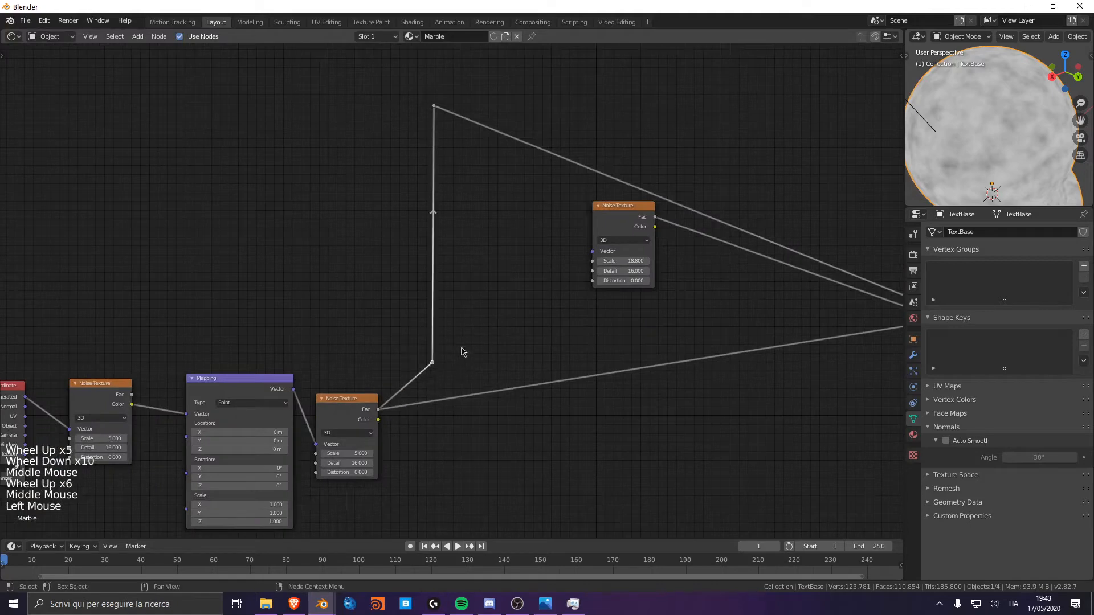
{"action": "key", "text": "ctrl+x"}
- Lower the remaining reroute so it sits between the lower Noise Texture and the upper Noise Texture
{"action": "left_click_drag", "start_coordinate": [401, 88], "coordinate": [444, 111]}
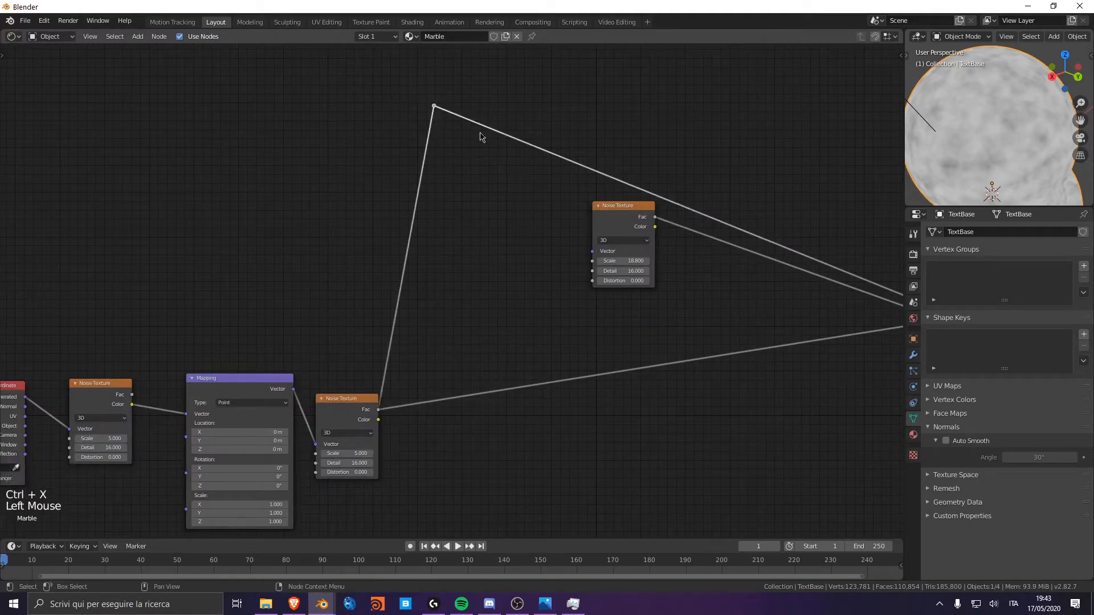
{"action": "key", "text": "g"}
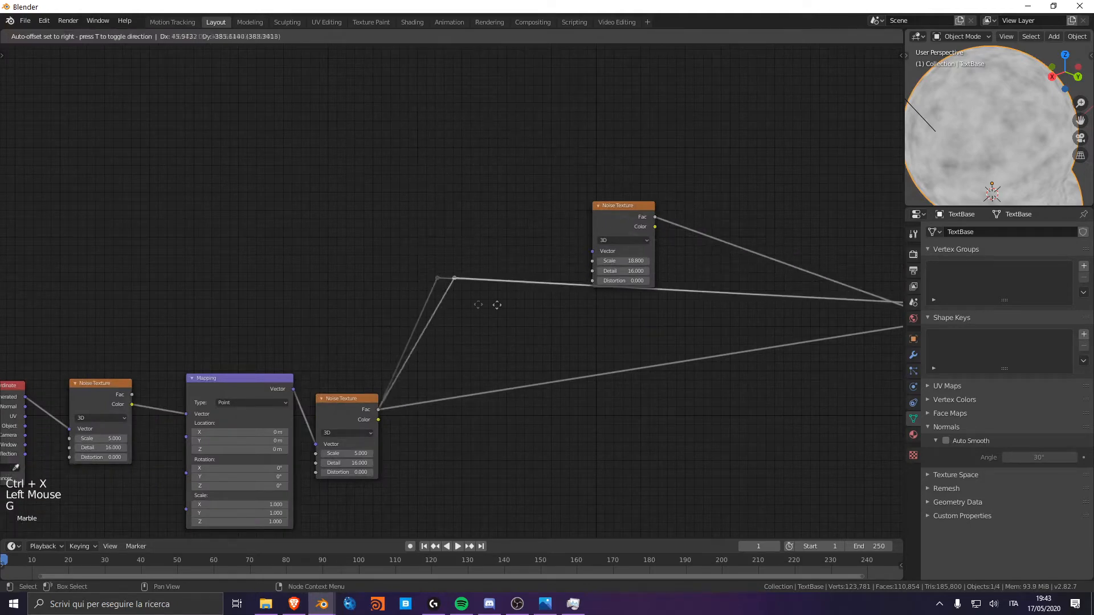
{"action": "left_click", "coordinate": [448, 281]}
- Add a ColorRamp node and insert it on the link between the reroute and the Mix node's Fac input
{"action": "key", "text": "shift+a"}
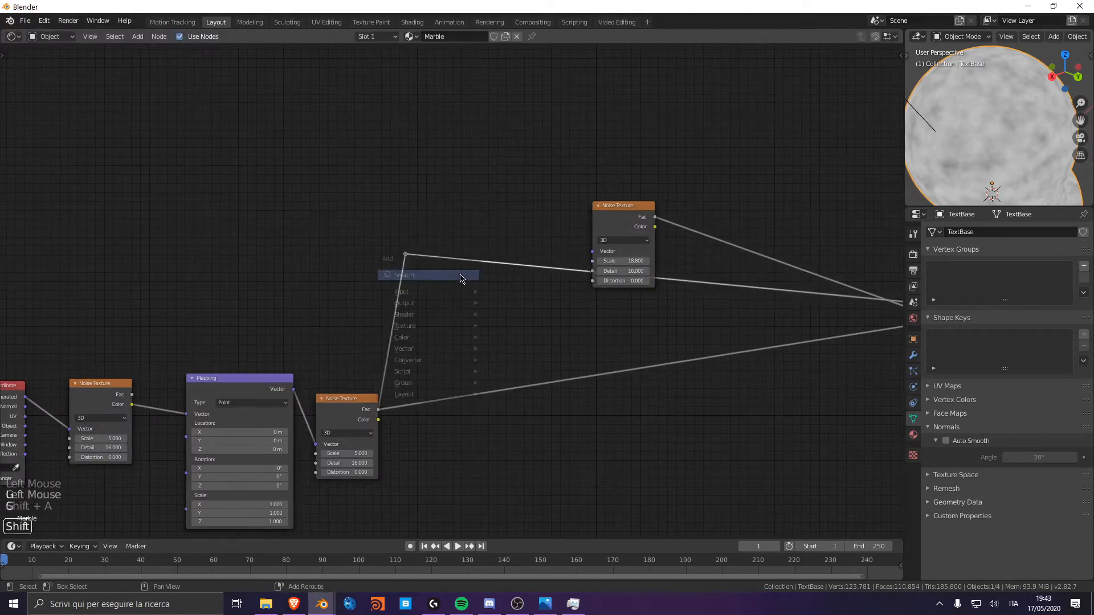
{"action": "type", "text": "col"}
{"action": "key", "text": "Down"}
{"action": "key", "text": "Return"}
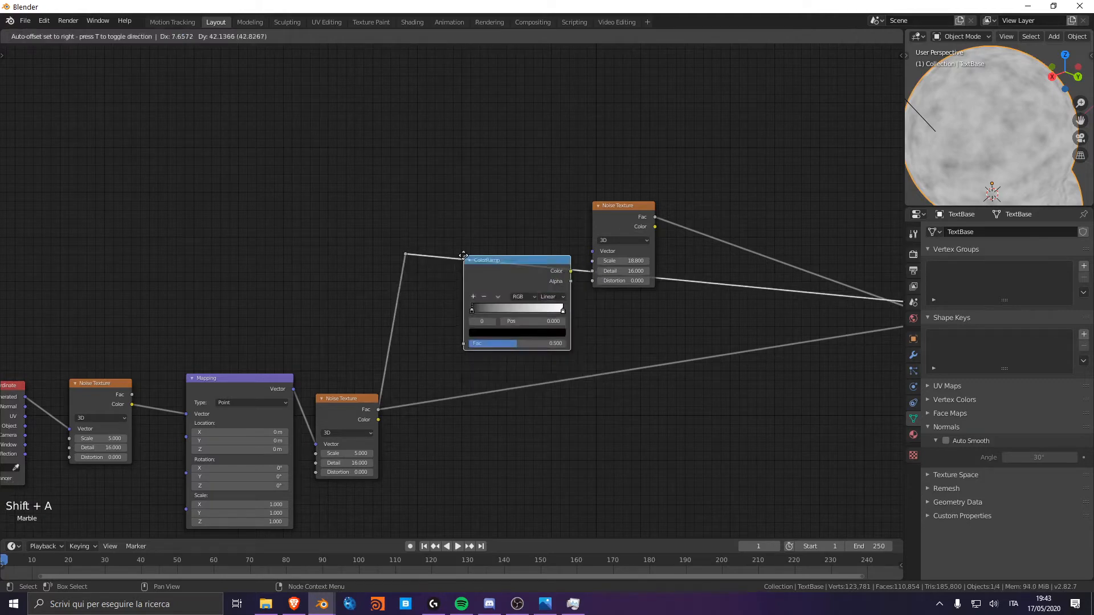
{"action": "left_click", "coordinate": [454, 228]}
- Flip the ColorRamp so its gradient runs from white to black
{"action": "scroll", "coordinate": [489, 247], "scroll_direction": "up", "scroll_amount": 8}
{"action": "middle_click_drag", "start_coordinate": [488, 246], "coordinate": [515, 328]}
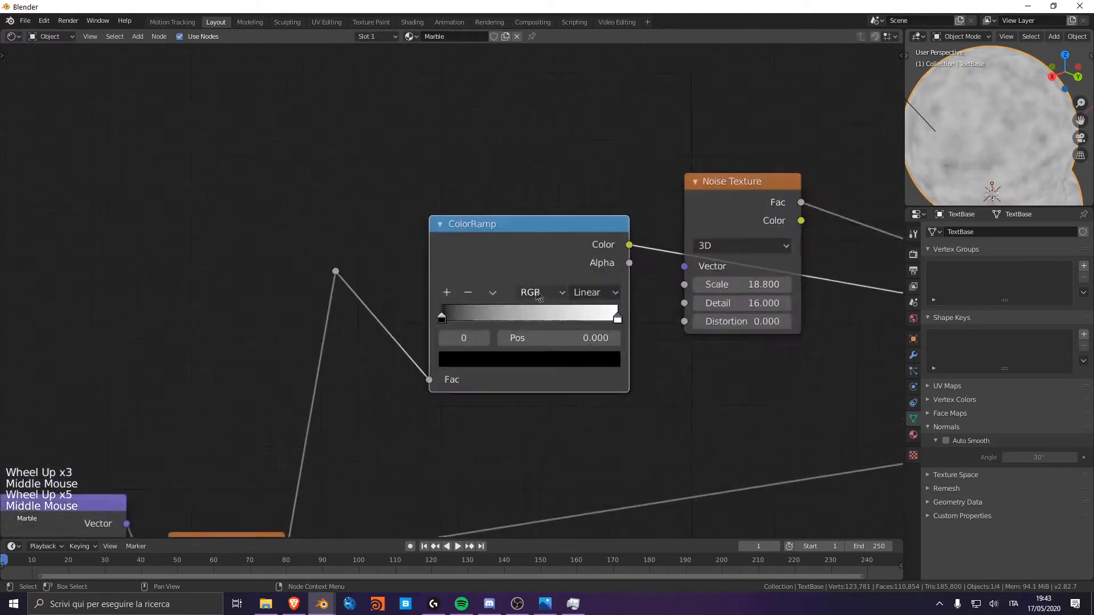
{"action": "scroll", "coordinate": [514, 329], "scroll_direction": "up", "scroll_amount": 5}
{"action": "left_click_drag", "start_coordinate": [430, 334], "coordinate": [481, 311]}
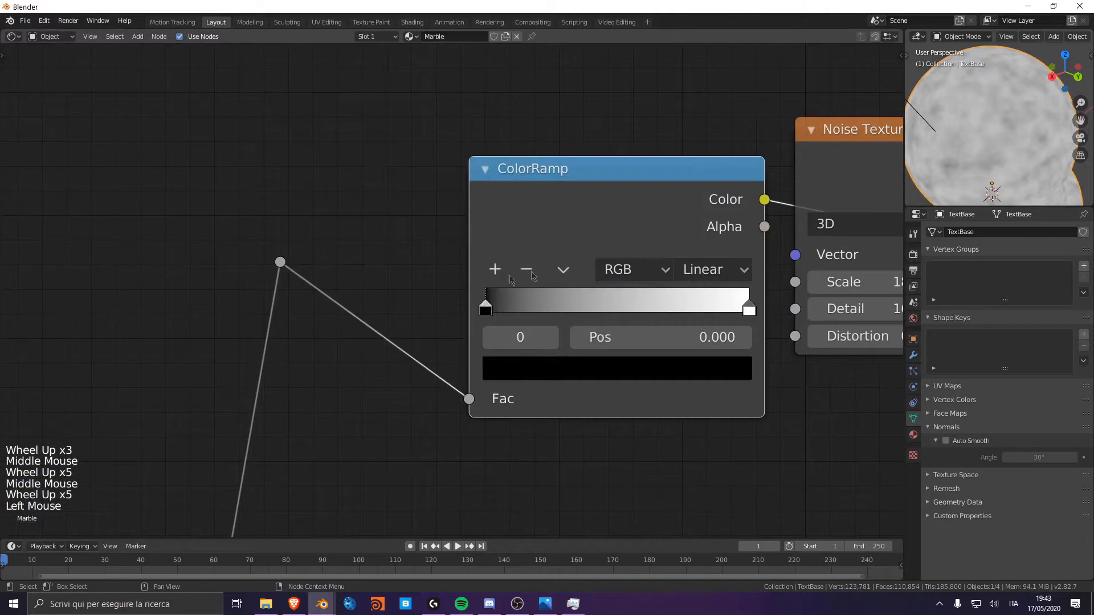
{"action": "left_click", "coordinate": [563, 269]}
{"action": "left_click", "coordinate": [593, 300]}
- Move the ColorRamp's black stop to position 0.523 and lighten its color to mid grey
{"action": "middle_click_drag", "start_coordinate": [592, 301], "coordinate": [453, 271]}
{"action": "scroll", "coordinate": [494, 295], "scroll_direction": "up", "scroll_amount": 3}
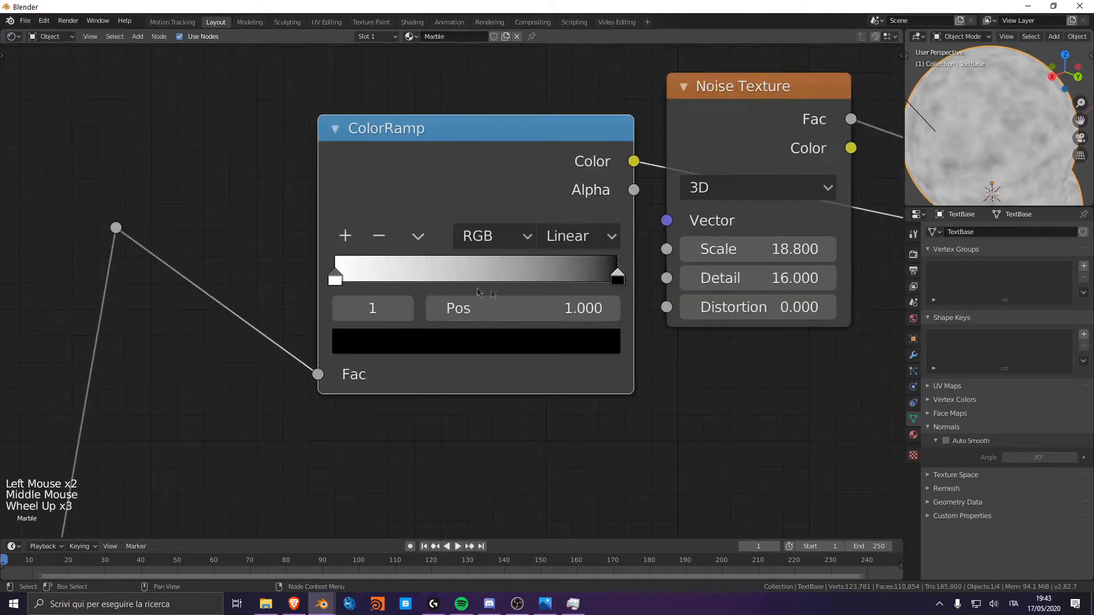
{"action": "left_click_drag", "start_coordinate": [618, 278], "coordinate": [481, 275]}
{"action": "left_click", "coordinate": [510, 343]}
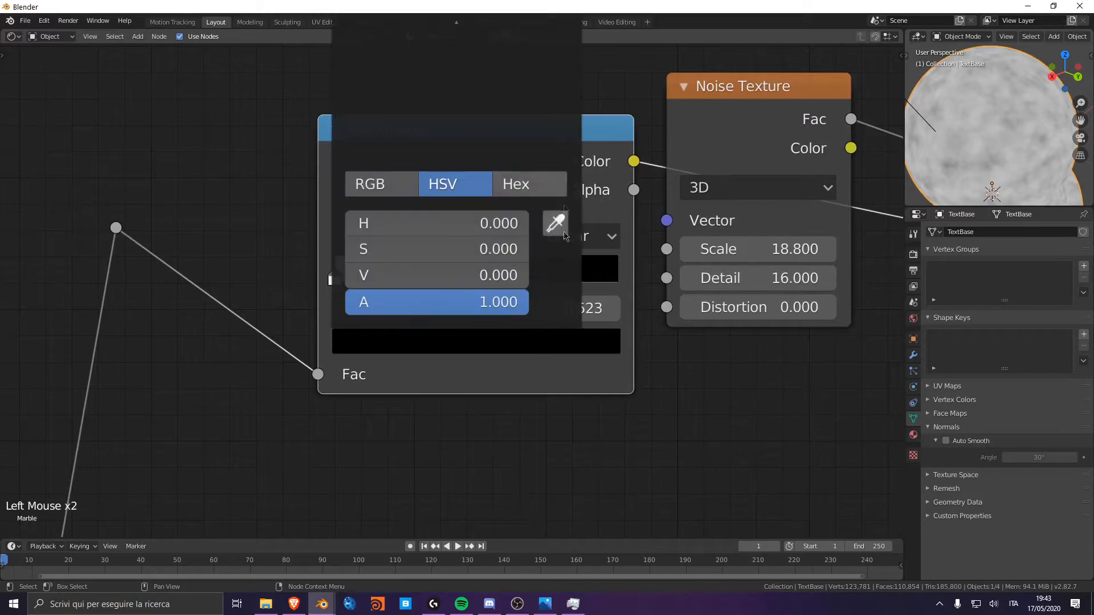
{"action": "scroll", "coordinate": [587, 501], "scroll_direction": "down", "scroll_amount": 2}
{"action": "left_click", "coordinate": [510, 333]}
{"action": "scroll", "coordinate": [569, 361], "scroll_direction": "down", "scroll_amount": 4}
{"action": "left_click", "coordinate": [525, 192]}
{"action": "left_click", "coordinate": [536, 325]}
{"action": "left_click_drag", "start_coordinate": [523, 167], "coordinate": [519, 142]}
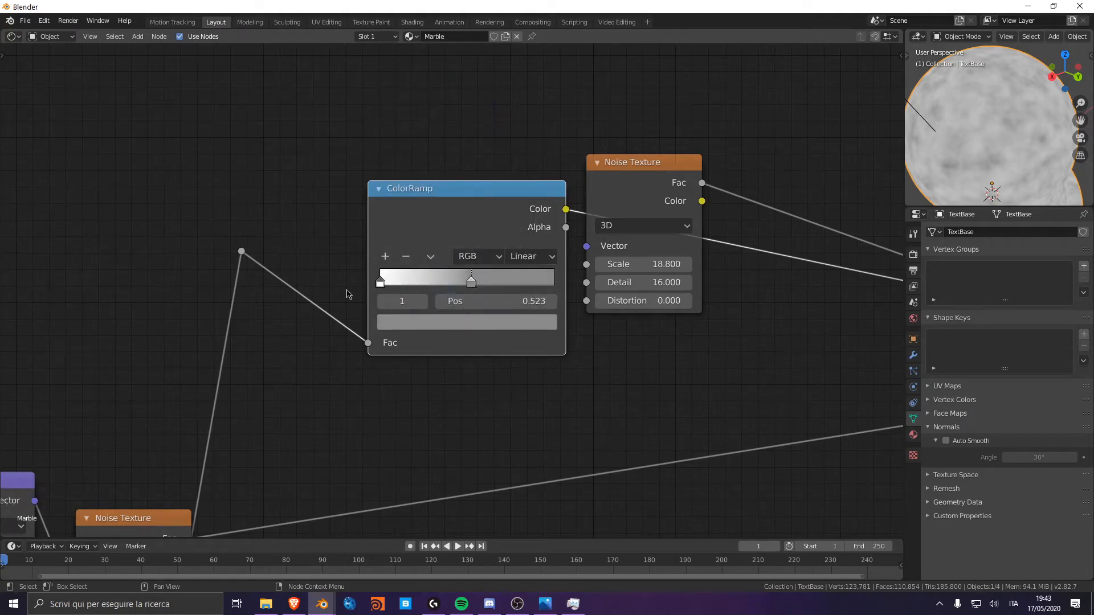
- Preview the Overlay node's Color output on the shader ball through the Viewer
{"action": "scroll", "coordinate": [385, 294], "scroll_direction": "down", "scroll_amount": 6}
{"action": "middle_click_drag", "start_coordinate": [598, 353], "coordinate": [491, 335]}
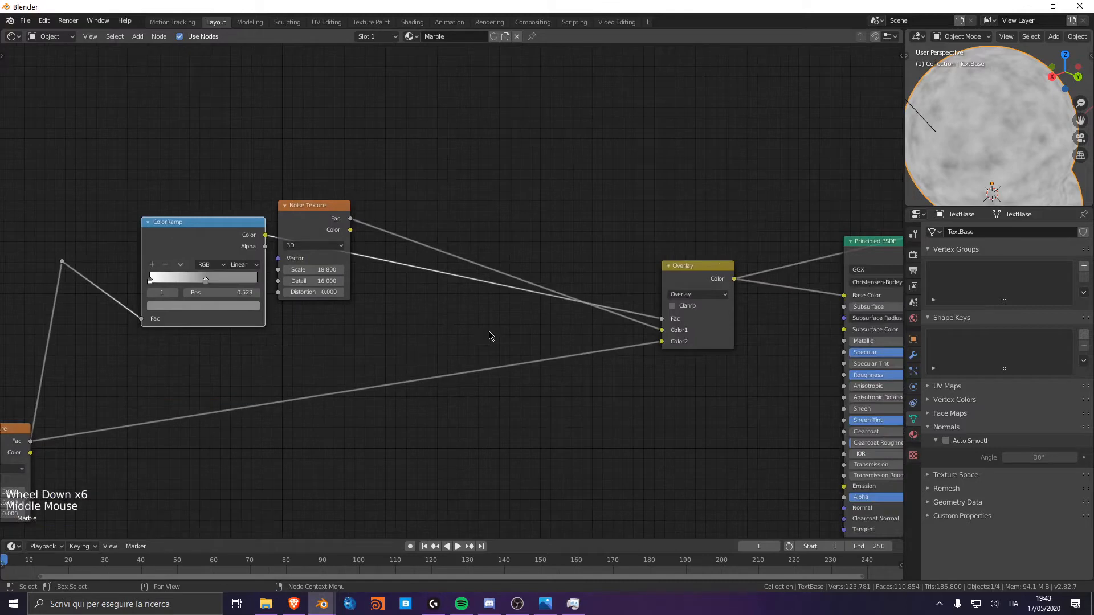
{"action": "scroll", "coordinate": [586, 317], "scroll_direction": "down", "scroll_amount": 2}
{"action": "scroll", "coordinate": [586, 318], "scroll_direction": "up", "scroll_amount": 2}
{"action": "scroll", "coordinate": [586, 318], "scroll_direction": "down", "scroll_amount": 2}
{"action": "left_click", "coordinate": [657, 279], "text": "ctrl+shift"}
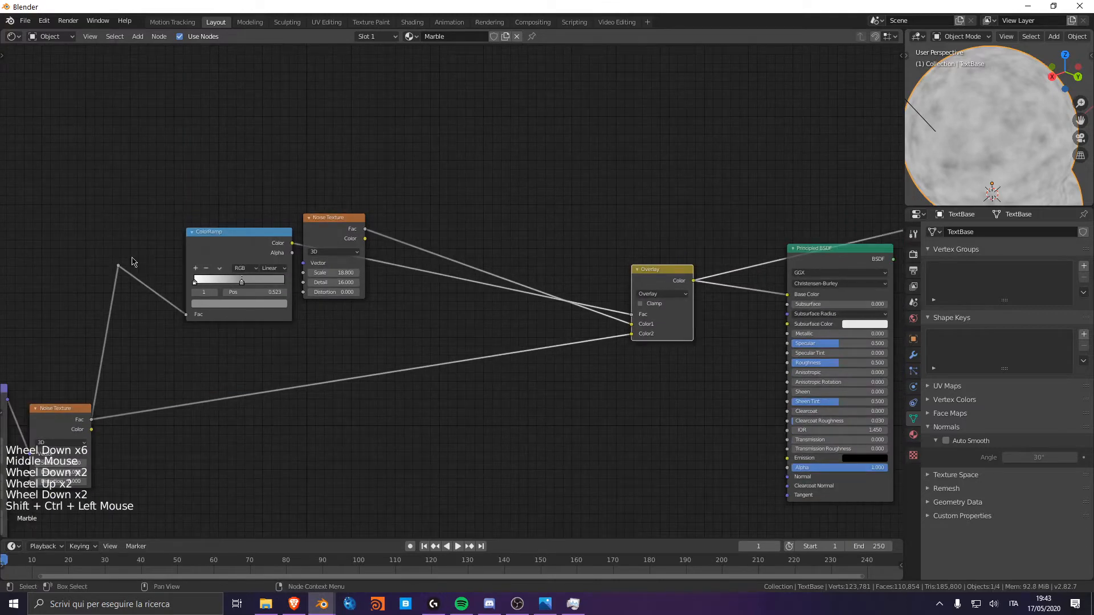
- Examine the overlaid noise pattern on the shader ball from other angles and up close
{"action": "mouse_move", "coordinate": [970, 137]}
{"action": "middle_mouse_down"}
{"action": "mouse_move", "coordinate": [948, 108]}
{"action": "mouse_move", "coordinate": [974, 114]}
{"action": "mouse_move", "coordinate": [959, 131]}
{"action": "middle_mouse_up"}
{"action": "scroll", "coordinate": [948, 108], "scroll_direction": "up", "scroll_amount": 2}
{"action": "scroll", "coordinate": [980, 125], "scroll_direction": "down", "scroll_amount": 3}
{"action": "scroll", "coordinate": [399, 285], "scroll_direction": "up", "scroll_amount": 4}
{"action": "middle_click_drag", "start_coordinate": [150, 271], "coordinate": [363, 278]}
{"action": "scroll", "coordinate": [364, 277], "scroll_direction": "up", "scroll_amount": 4}
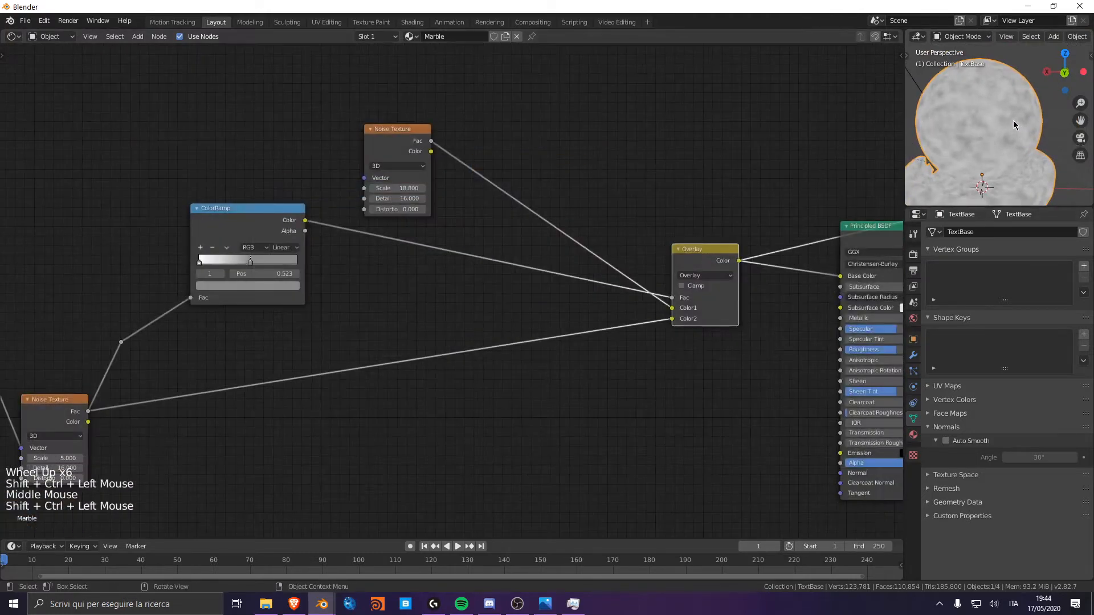
{"action": "middle_click_drag", "start_coordinate": [1012, 121], "coordinate": [1023, 142]}
{"action": "scroll", "coordinate": [980, 136], "scroll_direction": "up", "scroll_amount": 4}
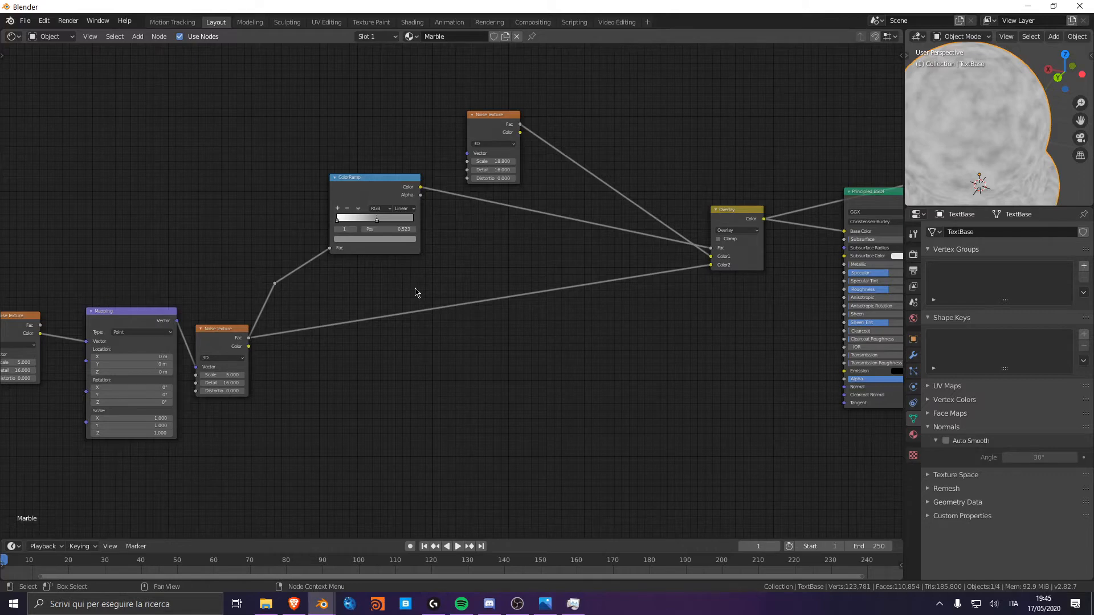
{"action": "left_click_drag", "start_coordinate": [247, 339], "coordinate": [440, 423]}
{"action": "left_click_drag", "start_coordinate": [208, 331], "coordinate": [241, 343]}
{"action": "left_click", "coordinate": [384, 398]}
{"action": "scroll", "coordinate": [509, 415], "scroll_direction": "down", "scroll_amount": 4}
{"action": "scroll", "coordinate": [506, 415], "scroll_direction": "up", "scroll_amount": 1}
{"action": "scroll", "coordinate": [505, 415], "scroll_direction": "down", "scroll_amount": 2}
{"action": "middle_click_drag", "start_coordinate": [504, 416], "coordinate": [501, 415]}
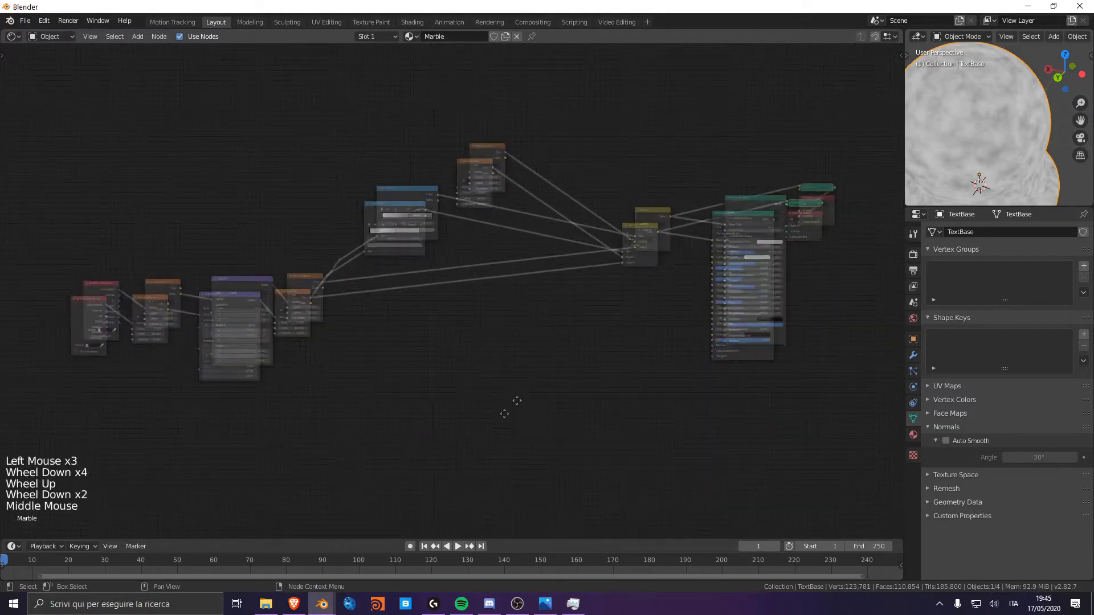
{"action": "scroll", "coordinate": [454, 305], "scroll_direction": "up", "scroll_amount": 6}
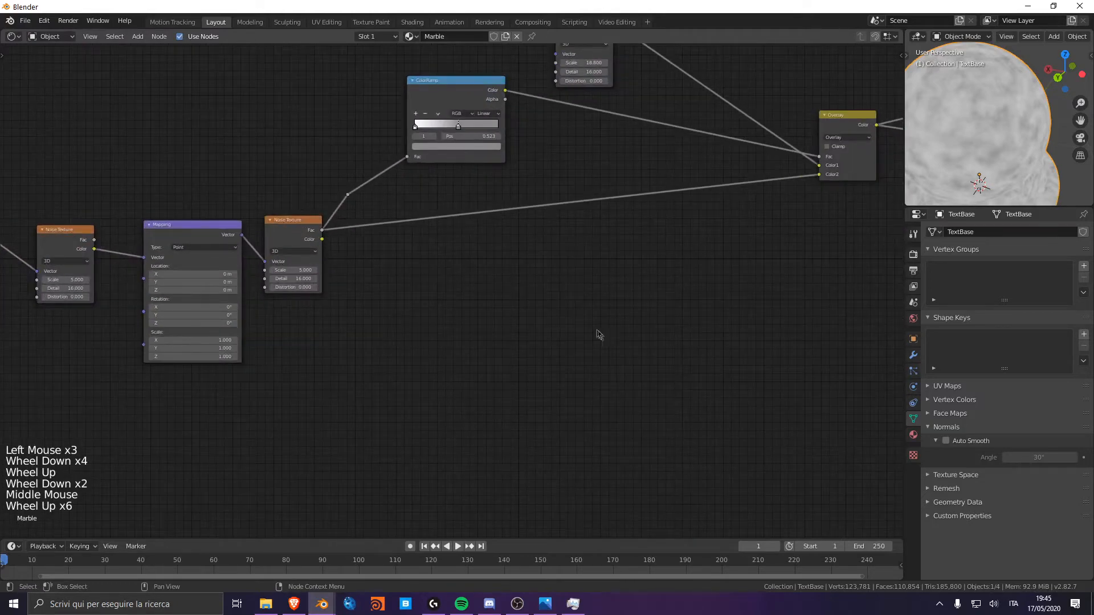
- Add a second Texture Coordinate node in the empty area below the Mapping node
{"action": "key", "text": "shift+a"}
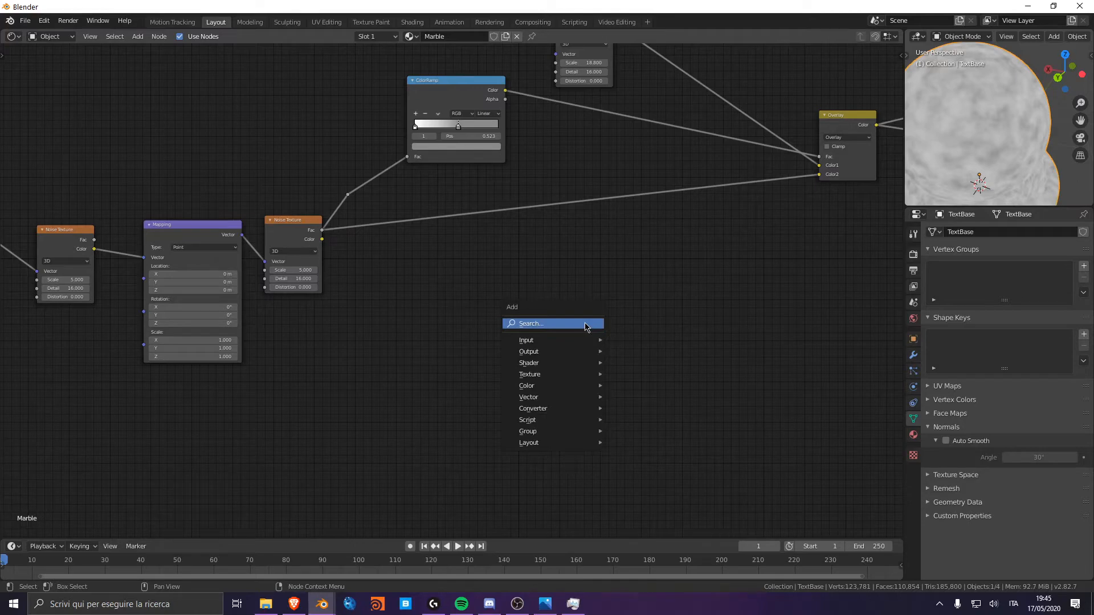
{"action": "key", "text": "Escape"}
{"action": "key", "text": "shift+a"}
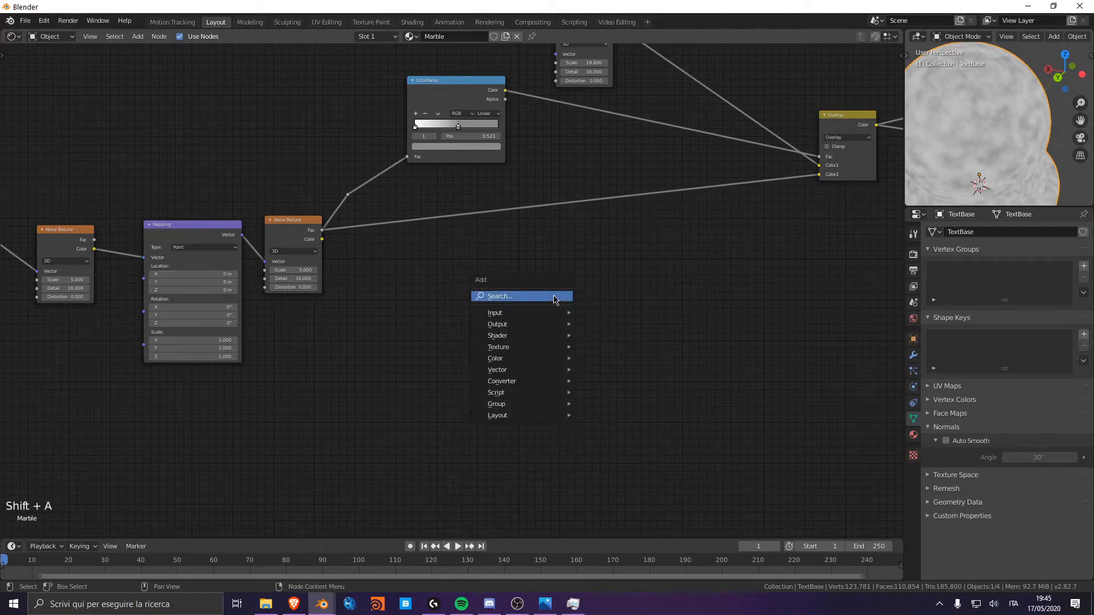
{"action": "left_click", "coordinate": [554, 296]}
{"action": "type", "text": "tex"}
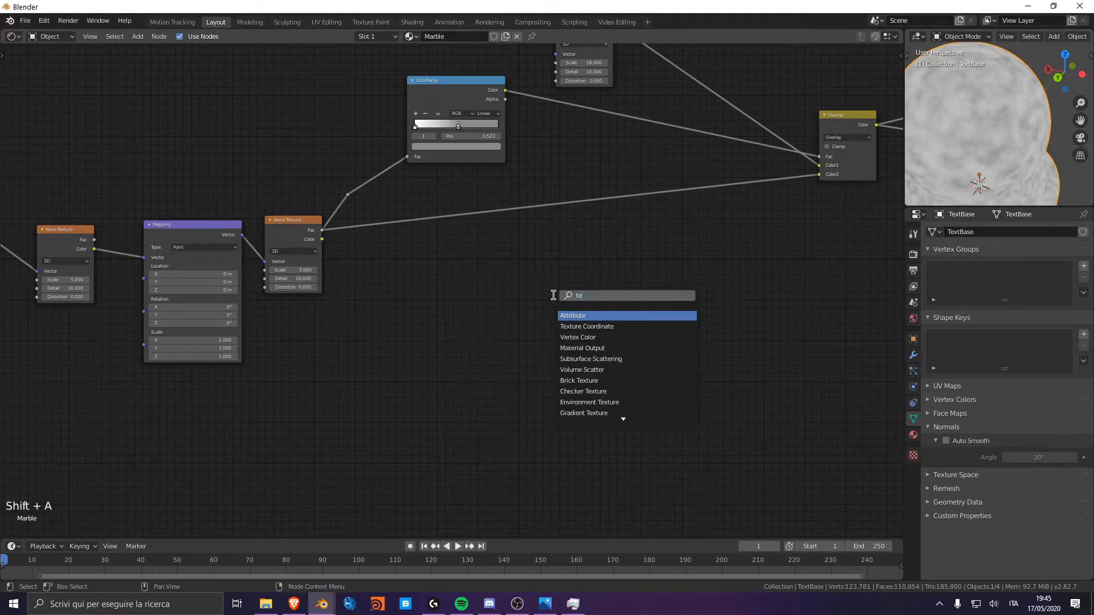
{"action": "key", "text": "Return"}
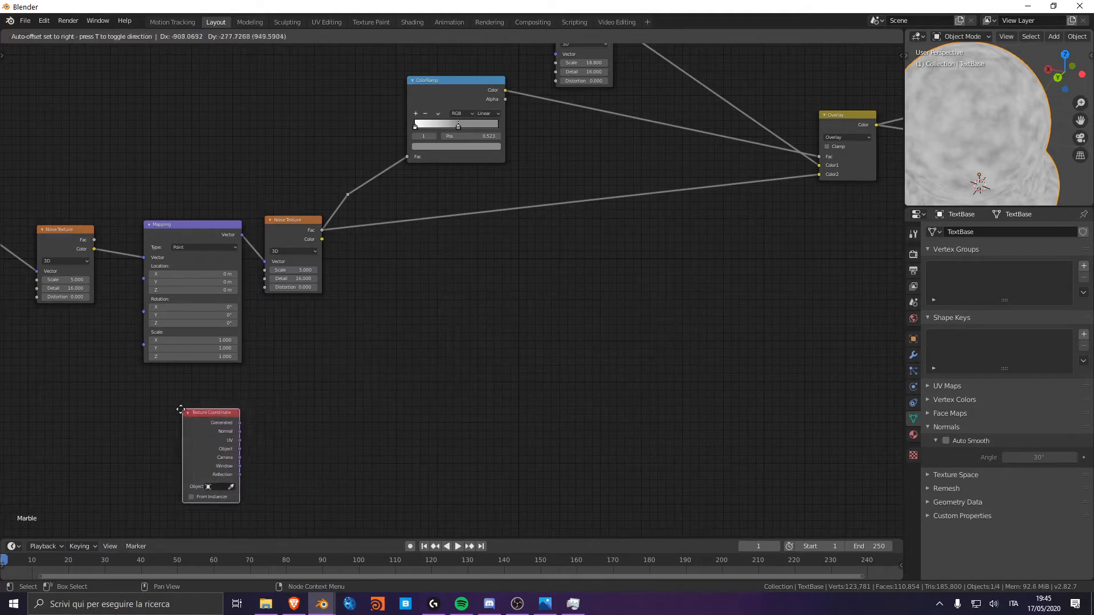
{"action": "left_click", "coordinate": [129, 407]}
{"action": "scroll", "coordinate": [251, 423], "scroll_direction": "down", "scroll_amount": 4}
{"action": "middle_click_drag", "start_coordinate": [269, 432], "coordinate": [357, 396]}
{"action": "scroll", "coordinate": [371, 389], "scroll_direction": "up", "scroll_amount": 2}
- Add a Noise Texture beside the new Texture Coordinate node and connect the Generated output to its Vector input
{"action": "key", "text": "shift+a"}
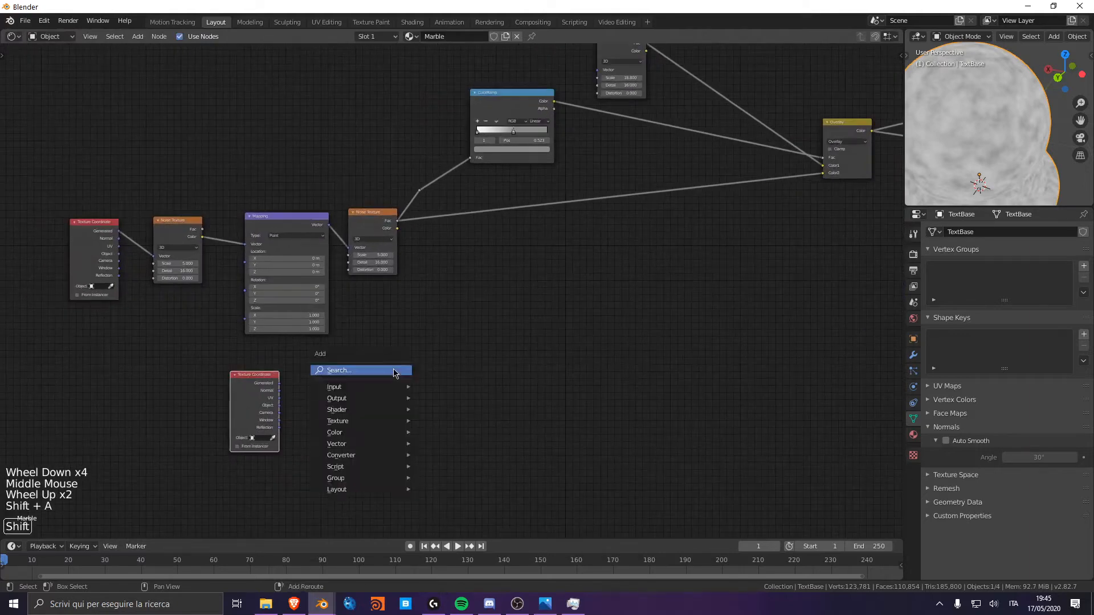
{"action": "left_click", "coordinate": [394, 368]}
{"action": "type", "text": "noise"}
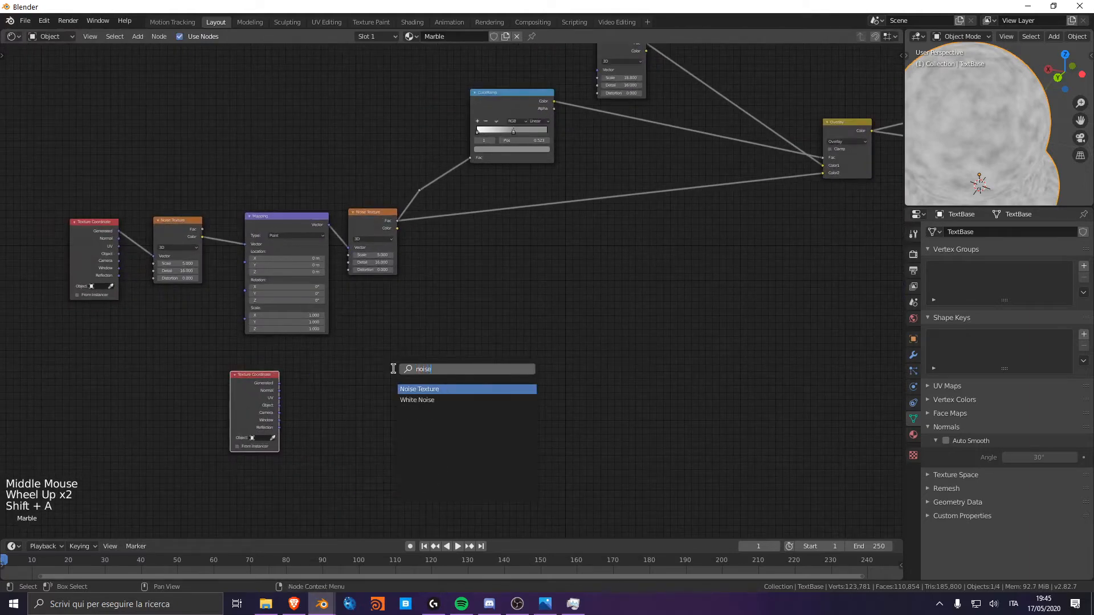
{"action": "key", "text": "Return"}
{"action": "left_click", "coordinate": [309, 399]}
{"action": "right_click_drag", "start_coordinate": [246, 390], "coordinate": [331, 427], "text": "alt"}
{"action": "scroll", "coordinate": [341, 399], "scroll_direction": "up", "scroll_amount": 4}
{"action": "middle_click_drag", "start_coordinate": [365, 370], "coordinate": [399, 349]}
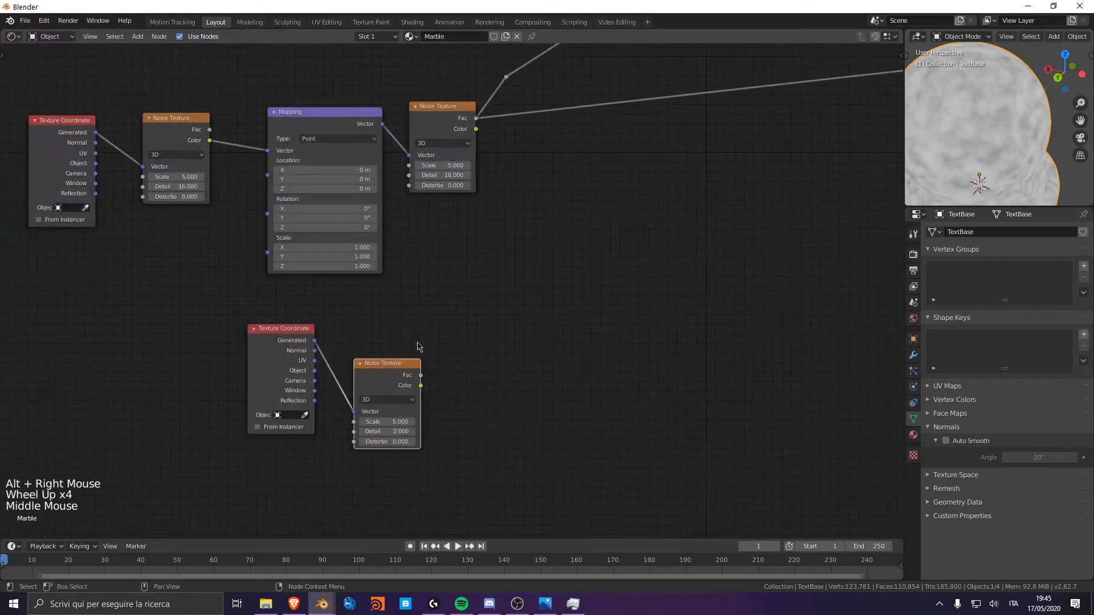
- Move the new Noise Texture slightly up and away from its Texture Coordinate node so the two are nearly level
{"action": "scroll", "coordinate": [400, 363], "scroll_direction": "up", "scroll_amount": 3}
{"action": "left_click_drag", "start_coordinate": [372, 382], "coordinate": [396, 356]}
{"action": "middle_click_drag", "start_coordinate": [420, 401], "coordinate": [481, 361]}
{"action": "scroll", "coordinate": [482, 361], "scroll_direction": "up", "scroll_amount": 3}
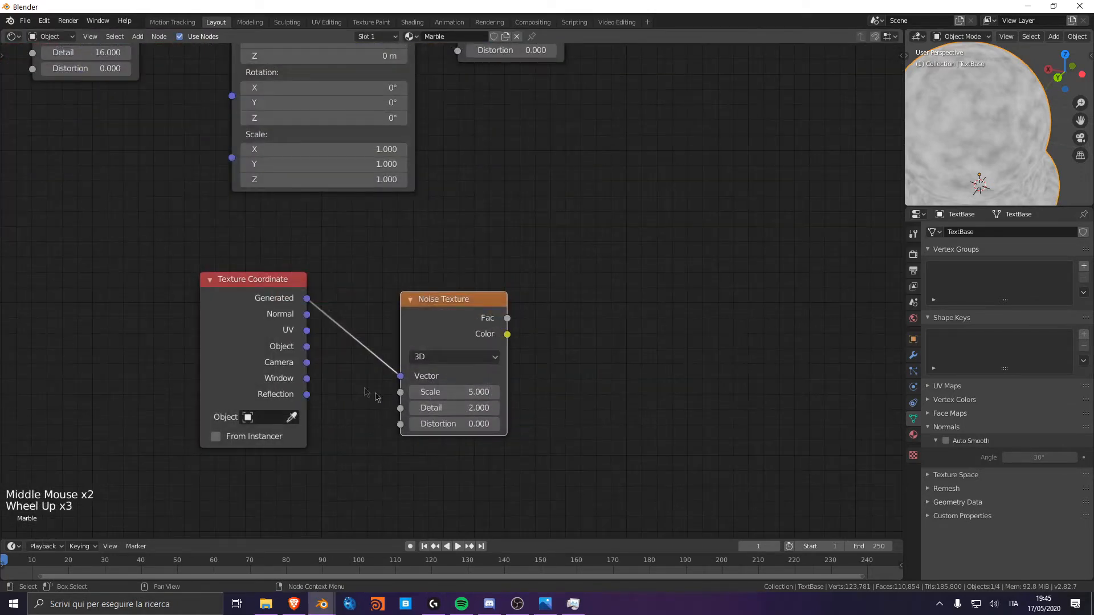
{"action": "left_click", "coordinate": [541, 410]}
{"action": "middle_click_drag", "start_coordinate": [541, 410], "coordinate": [513, 370]}
- Add a ColorRamp after the new Noise Texture and connect the noise's Fac output to the ramp's Fac input
{"action": "scroll", "coordinate": [513, 371], "scroll_direction": "down", "scroll_amount": 6}
{"action": "middle_click_drag", "start_coordinate": [512, 370], "coordinate": [424, 388]}
{"action": "key", "text": "shift+a"}
{"action": "type", "text": "ca"}
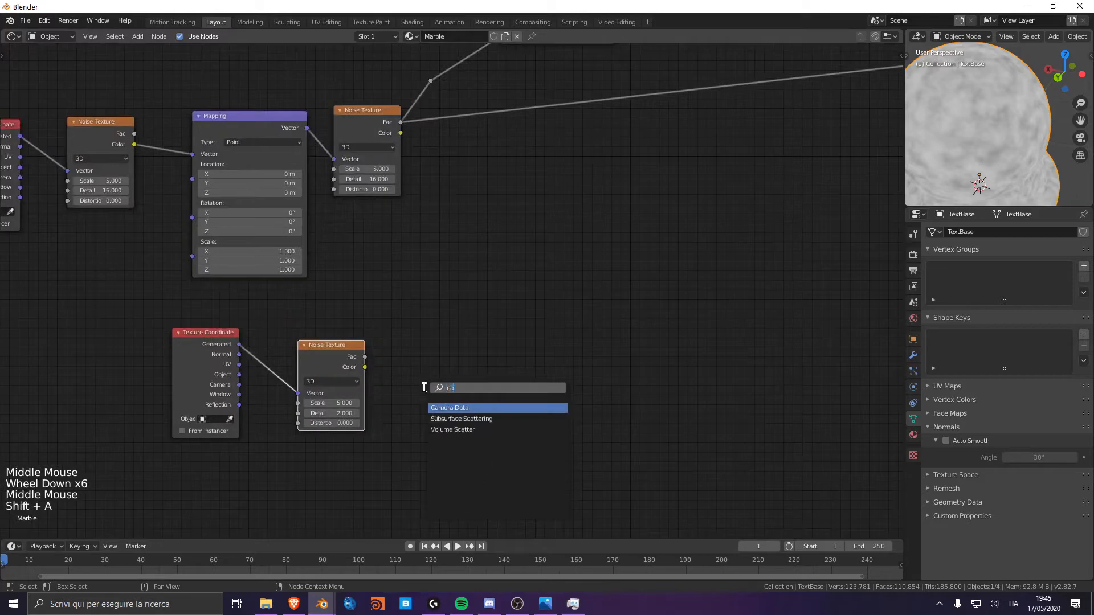
{"action": "key", "text": "BackSpace"}
{"action": "type", "text": "olor"}
{"action": "key", "text": "Down"}
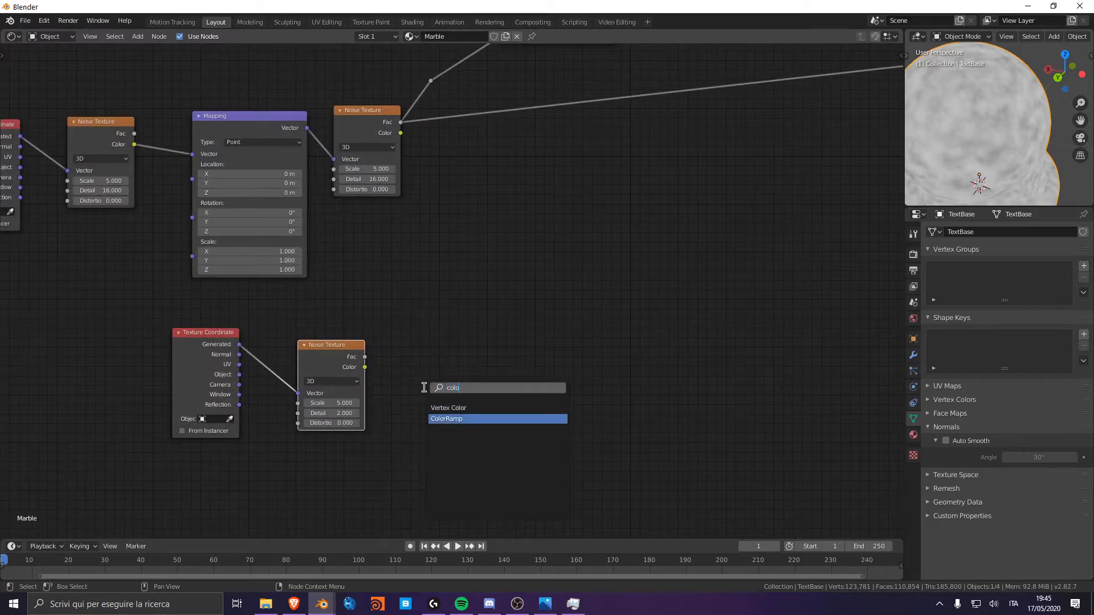
{"action": "key", "text": "Return"}
{"action": "left_click", "coordinate": [418, 329]}
{"action": "right_click_drag", "start_coordinate": [348, 346], "coordinate": [472, 397], "text": "alt"}
- Preview the new ColorRamp's Color output on the shader ball through the Viewer
{"action": "left_click", "coordinate": [503, 352], "text": "ctrl+shift"}
{"action": "mouse_move", "coordinate": [546, 342]}
{"action": "middle_mouse_down"}
{"action": "mouse_move", "coordinate": [422, 391]}
{"action": "mouse_move", "coordinate": [569, 344]}
{"action": "middle_mouse_up"}
{"action": "scroll", "coordinate": [423, 391], "scroll_direction": "up", "scroll_amount": 7}
{"action": "scroll", "coordinate": [423, 391], "scroll_direction": "down", "scroll_amount": 1}
{"action": "left_click", "coordinate": [315, 262]}
{"action": "mouse_move", "coordinate": [314, 255]}
{"action": "left_mouse_down"}
{"action": "mouse_move", "coordinate": [661, 537]}
{"action": "mouse_move", "coordinate": [635, 529]}
{"action": "left_mouse_up"}
{"action": "middle_click_drag", "start_coordinate": [505, 458], "coordinate": [532, 390]}
{"action": "scroll", "coordinate": [456, 387], "scroll_direction": "up", "scroll_amount": 9}
{"action": "middle_click_drag", "start_coordinate": [369, 381], "coordinate": [313, 293]}
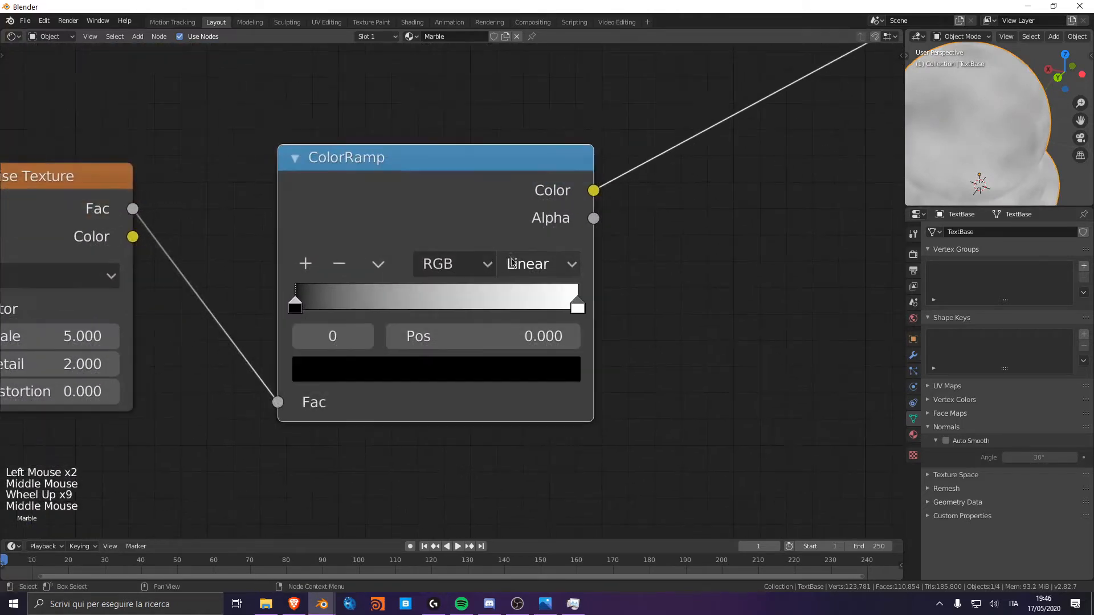
- Add two stops to the new ColorRamp and move stop 2 to position 0.568
{"action": "left_click_drag", "start_coordinate": [313, 293], "coordinate": [224, 302]}
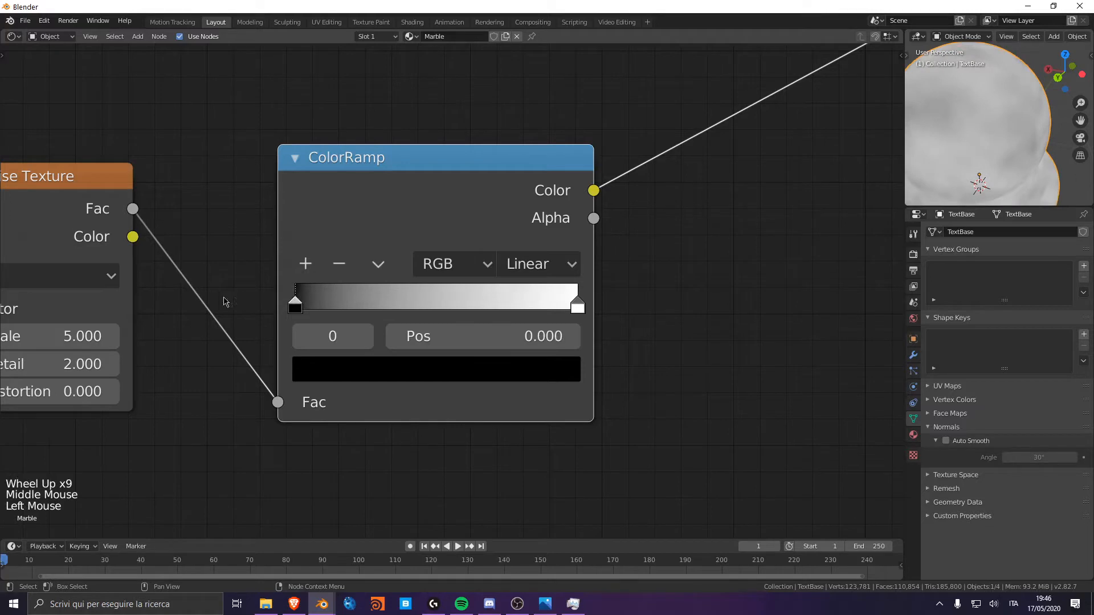
{"action": "left_click", "coordinate": [307, 263]}
{"action": "left_click", "coordinate": [308, 264]}
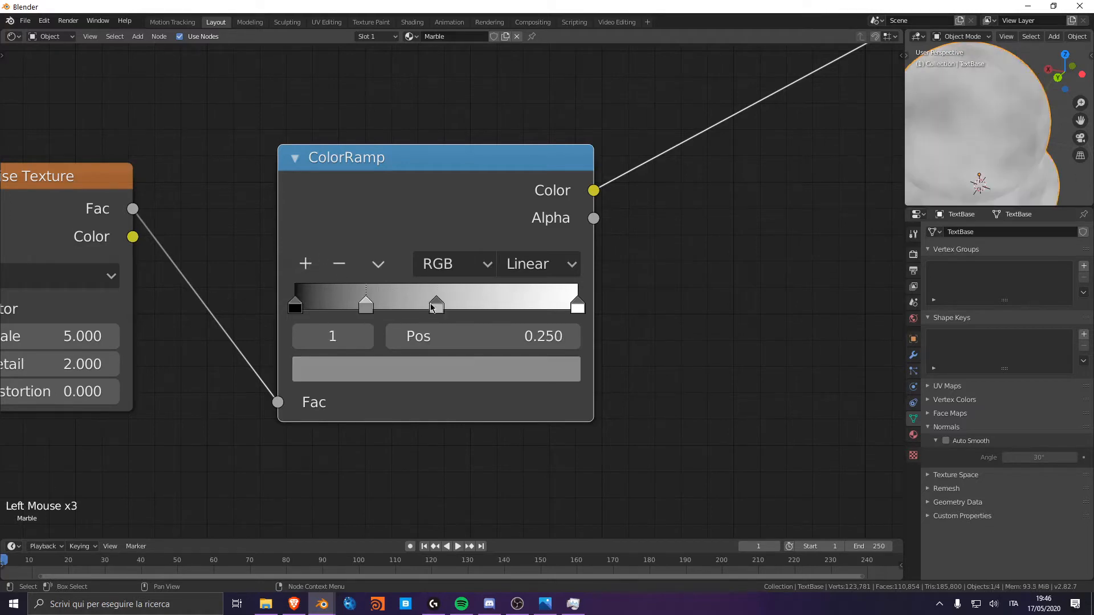
{"action": "left_click_drag", "start_coordinate": [432, 307], "coordinate": [452, 308]}
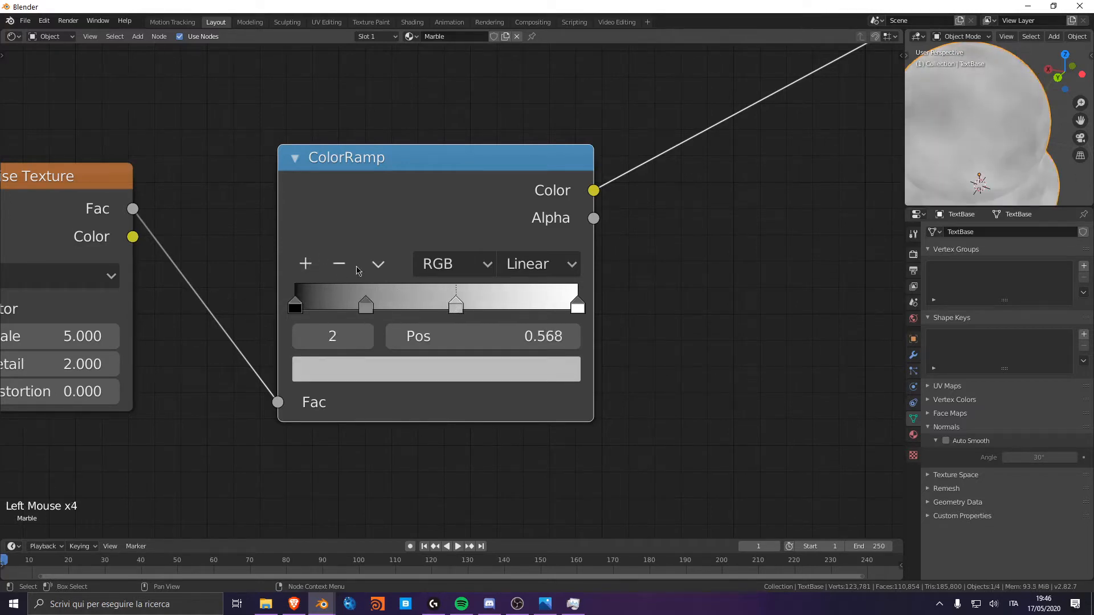
- Remove one stop from the new ColorRamp, then set the middle stop to 0.5, the white one to 0.791 and the black one to 0.186
{"action": "left_click", "coordinate": [341, 263]}
{"action": "left_click_drag", "start_coordinate": [365, 304], "coordinate": [446, 305]}
{"action": "left_click", "coordinate": [496, 336]}
{"action": "type", "text": "0.5"}
{"action": "key", "text": "Return"}
{"action": "left_click_drag", "start_coordinate": [577, 308], "coordinate": [518, 308]}
{"action": "left_click_drag", "start_coordinate": [294, 309], "coordinate": [347, 309]}
{"action": "left_click", "coordinate": [344, 305]}
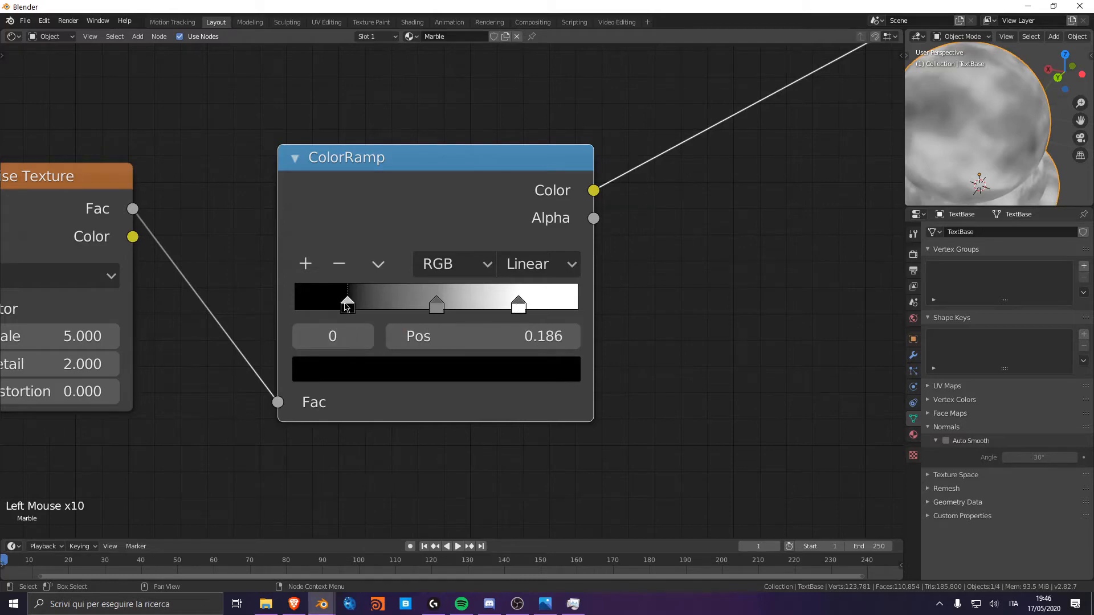
- Change the ColorRamp's black stop to a dark blue with hue 0.671, saturation 0.323 and value 0.223
{"action": "left_click", "coordinate": [431, 392]}
{"action": "left_click", "coordinate": [490, 361]}
{"action": "scroll", "coordinate": [541, 458], "scroll_direction": "down", "scroll_amount": 7}
{"action": "middle_click_drag", "start_coordinate": [541, 467], "coordinate": [541, 459]}
{"action": "left_click", "coordinate": [491, 369]}
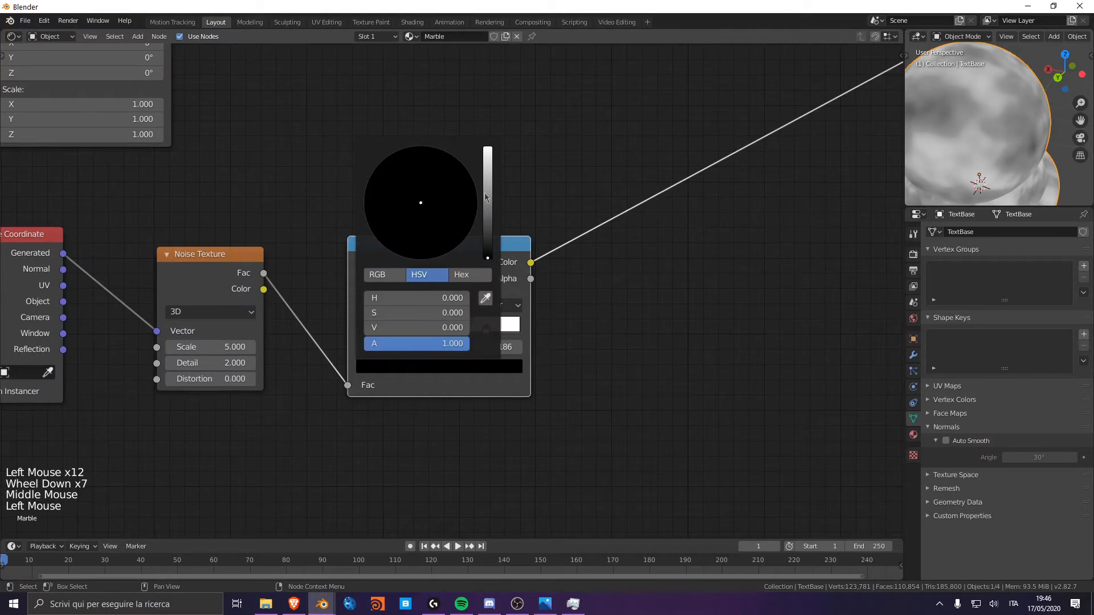
{"action": "left_click_drag", "start_coordinate": [453, 313], "coordinate": [400, 313]}
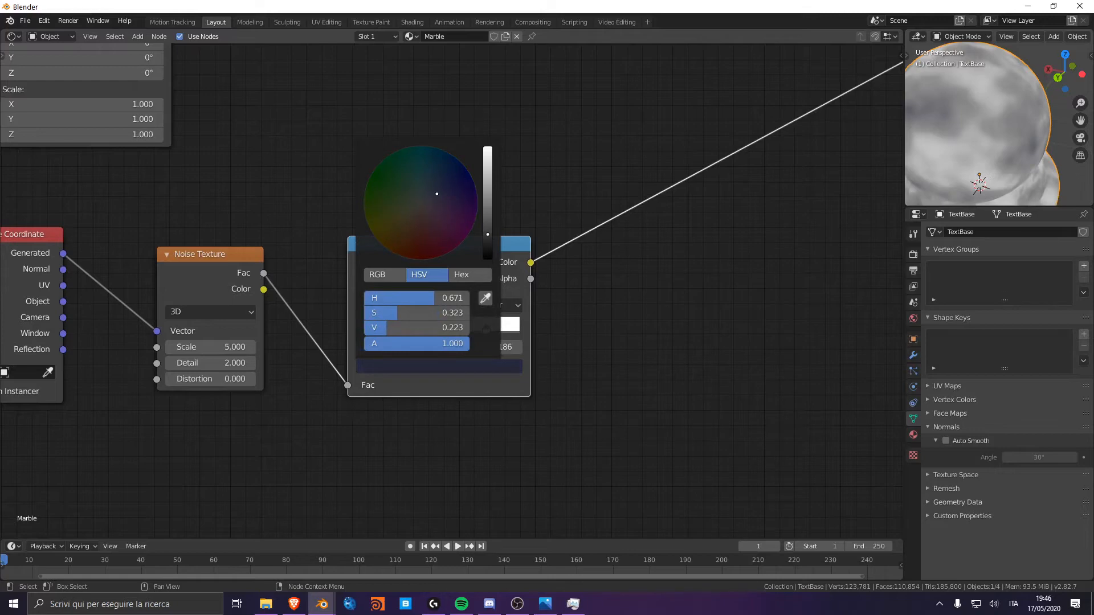
- Change the ColorRamp's middle stop to a dark green with hue about 0.38 and saturation about 0.37
{"action": "scroll", "coordinate": [451, 289], "scroll_direction": "up", "scroll_amount": 2}
{"action": "left_click", "coordinate": [438, 335]}
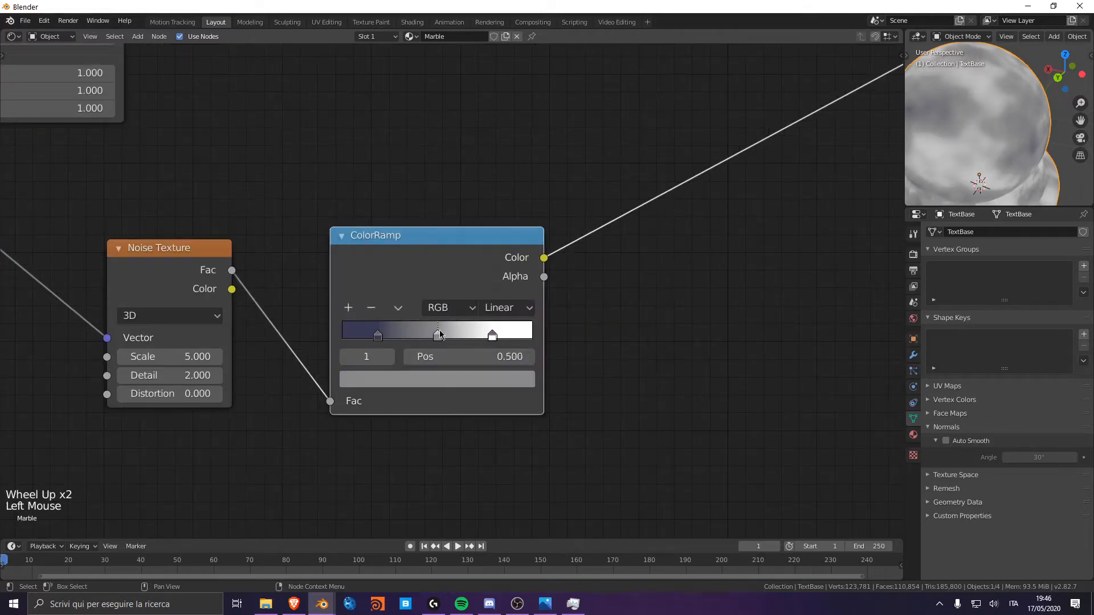
{"action": "left_click", "coordinate": [442, 377]}
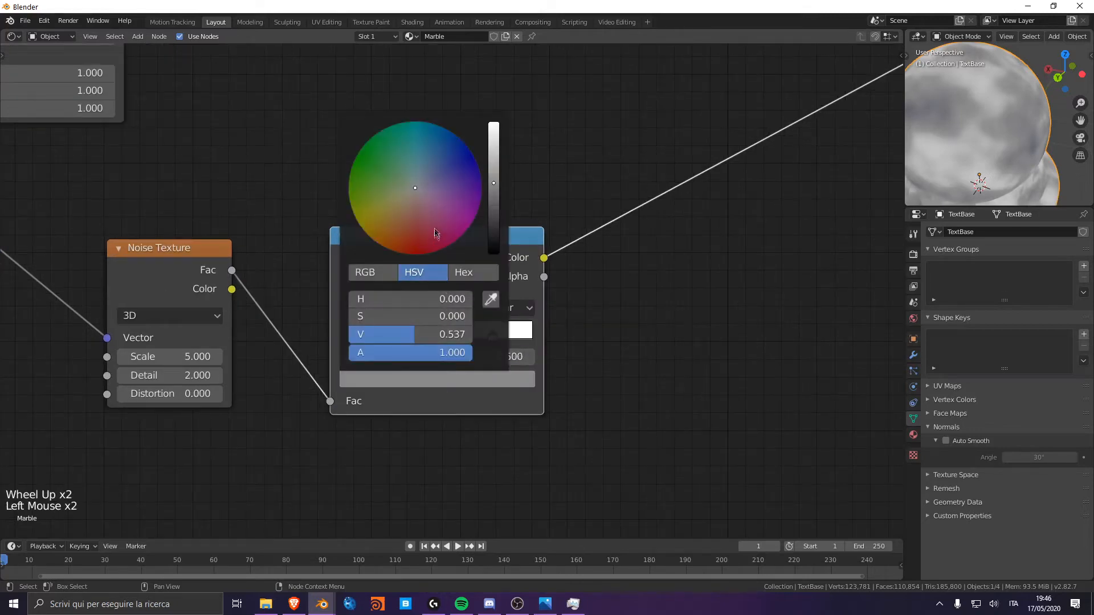
{"action": "left_click_drag", "start_coordinate": [442, 238], "coordinate": [402, 165]}
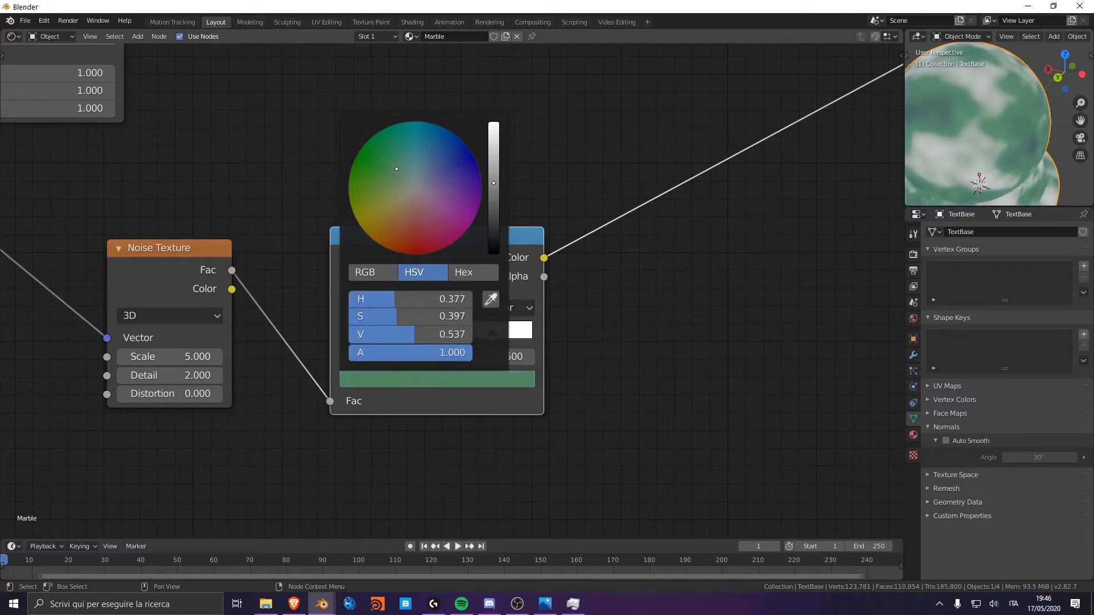
{"action": "left_click_drag", "start_coordinate": [501, 210], "coordinate": [493, 228]}
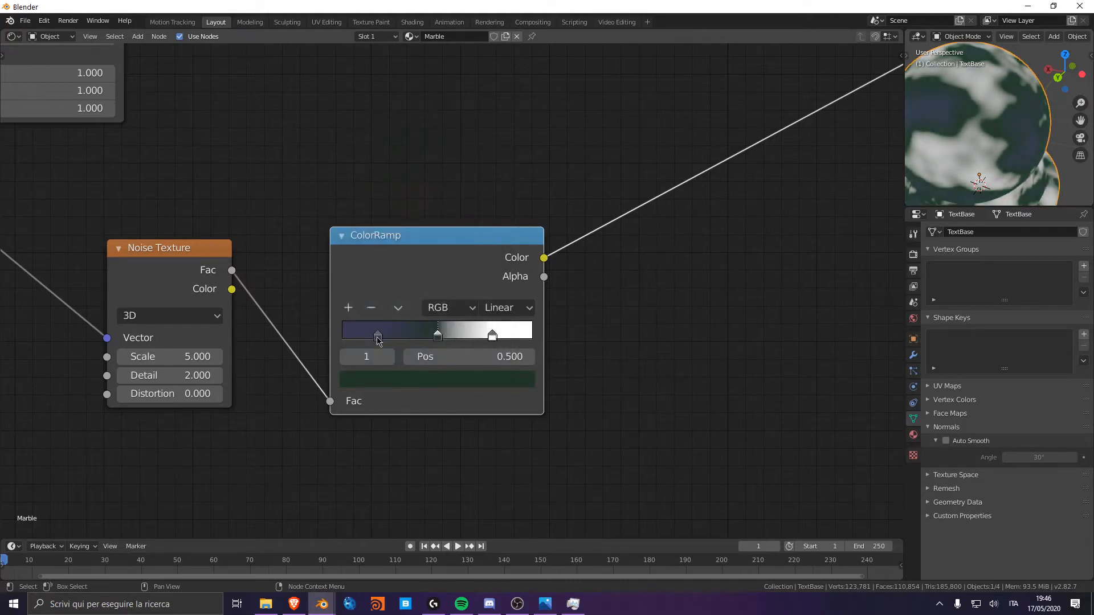
- Change the ColorRamp's white stop to a dark reddish brown with hue 0.008, saturation 0.440 and value 0.287
{"action": "left_click", "coordinate": [491, 336]}
{"action": "left_click", "coordinate": [437, 379]}
{"action": "left_click_drag", "start_coordinate": [422, 230], "coordinate": [414, 217]}
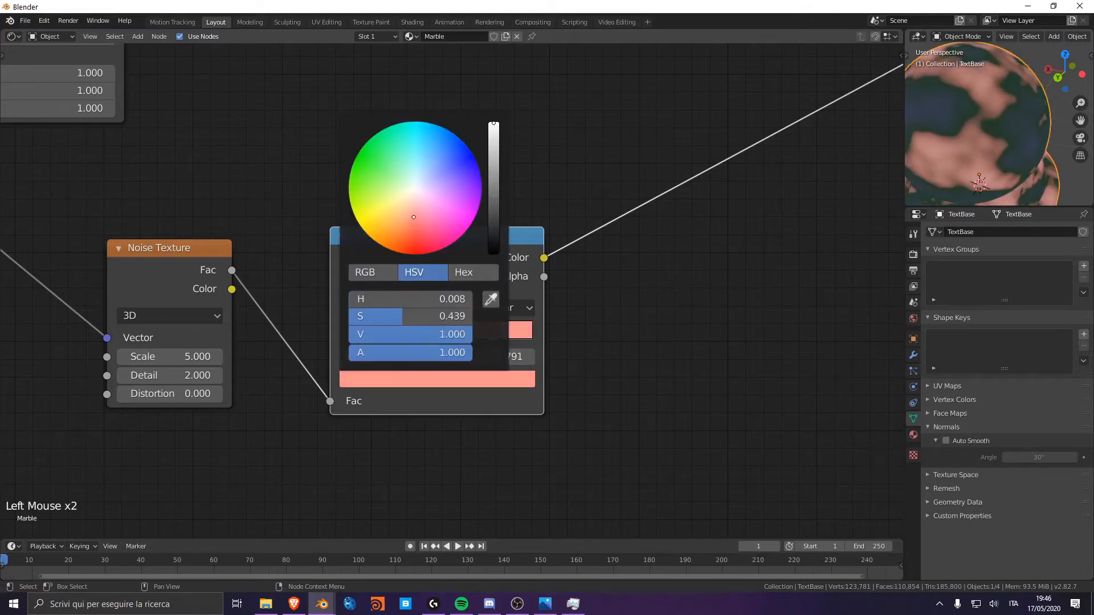
{"action": "left_click_drag", "start_coordinate": [487, 188], "coordinate": [493, 214]}
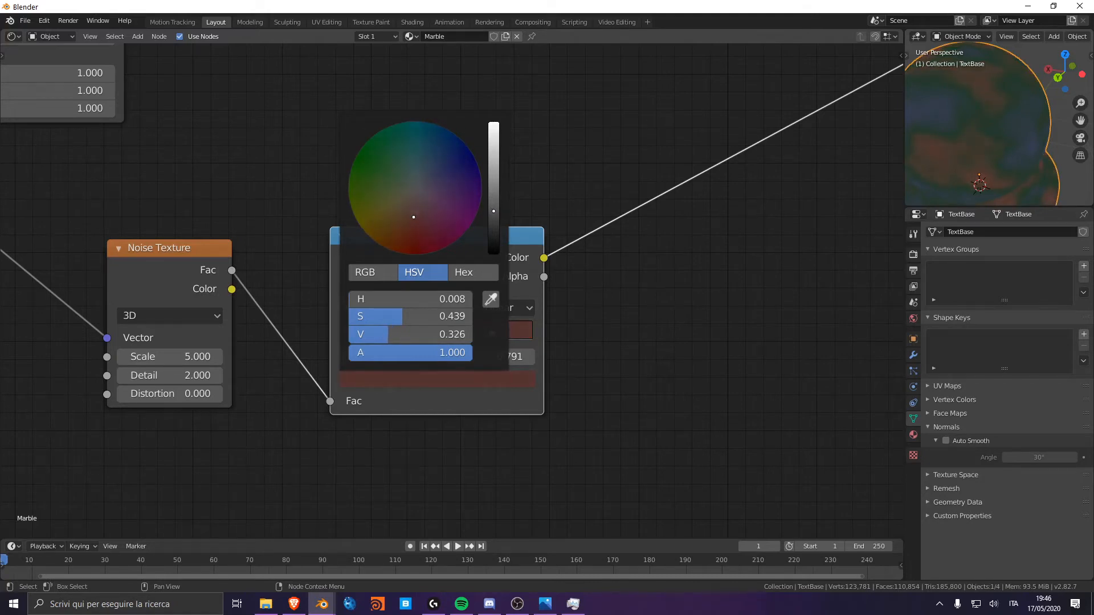
{"action": "left_click_drag", "start_coordinate": [498, 212], "coordinate": [494, 225]}
{"action": "scroll", "coordinate": [627, 314], "scroll_direction": "down", "scroll_amount": 1}
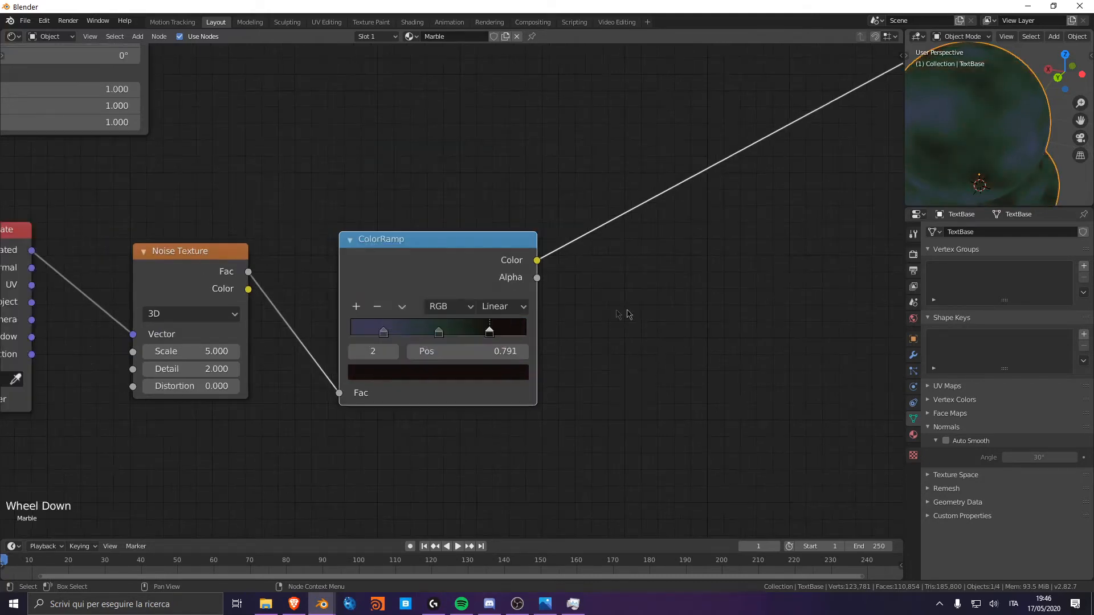
{"action": "double_click", "coordinate": [496, 373]}
{"action": "left_click_drag", "start_coordinate": [493, 232], "coordinate": [490, 222]}
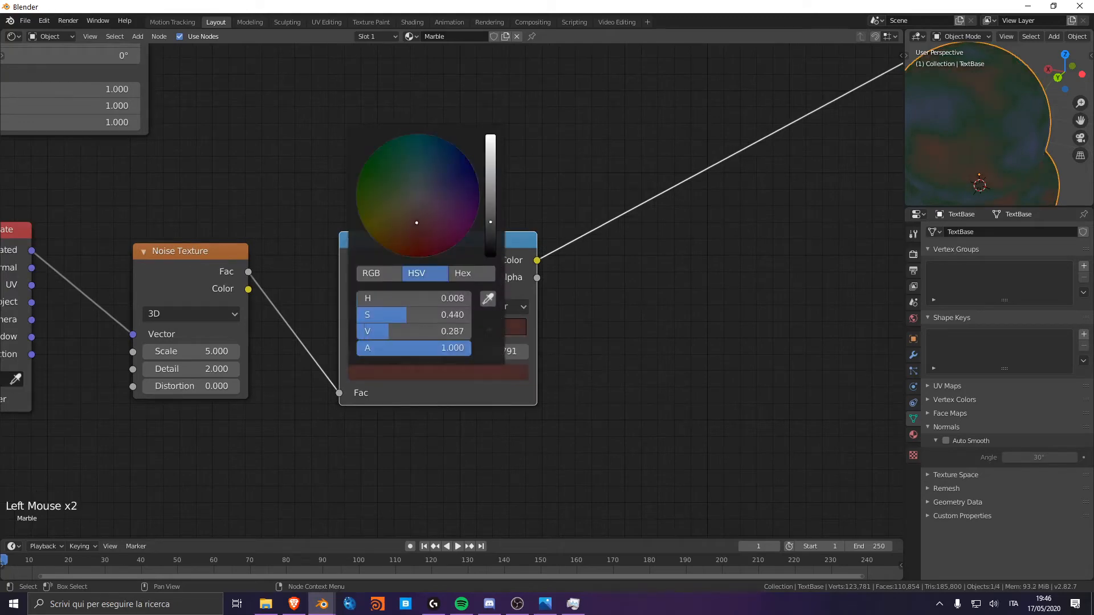
- Darken the ColorRamp's green middle stop slightly to a value of 0.218
{"action": "scroll", "coordinate": [718, 330], "scroll_direction": "down", "scroll_amount": 7}
{"action": "middle_click_drag", "start_coordinate": [697, 311], "coordinate": [545, 289]}
{"action": "scroll", "coordinate": [408, 288], "scroll_direction": "up", "scroll_amount": 5}
{"action": "middle_click_drag", "start_coordinate": [408, 288], "coordinate": [595, 301]}
{"action": "scroll", "coordinate": [598, 310], "scroll_direction": "up", "scroll_amount": 5}
{"action": "left_click", "coordinate": [588, 342]}
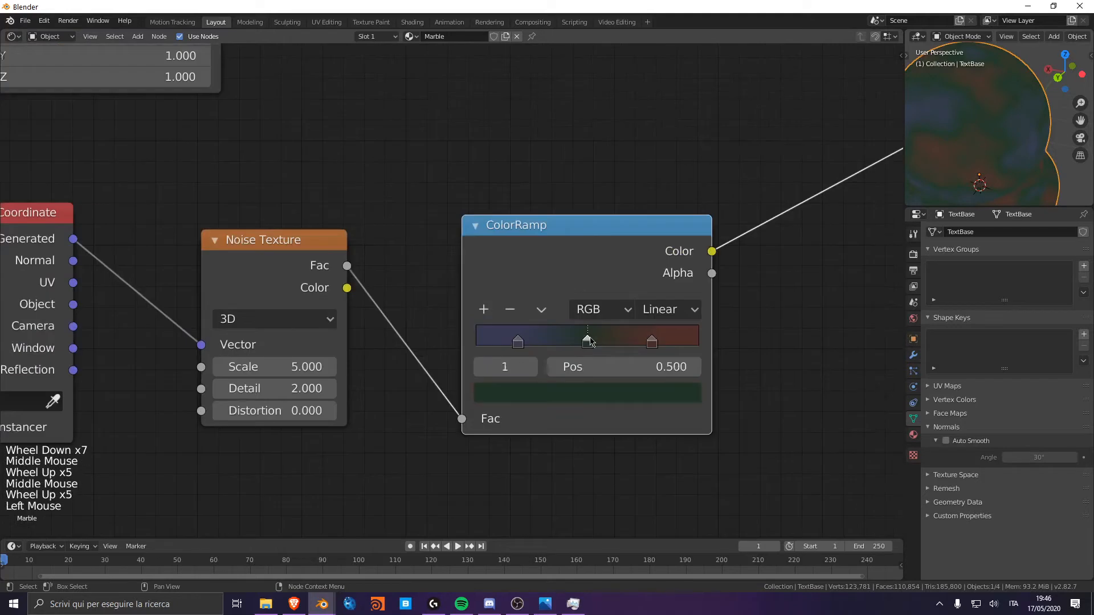
{"action": "left_click", "coordinate": [598, 394]}
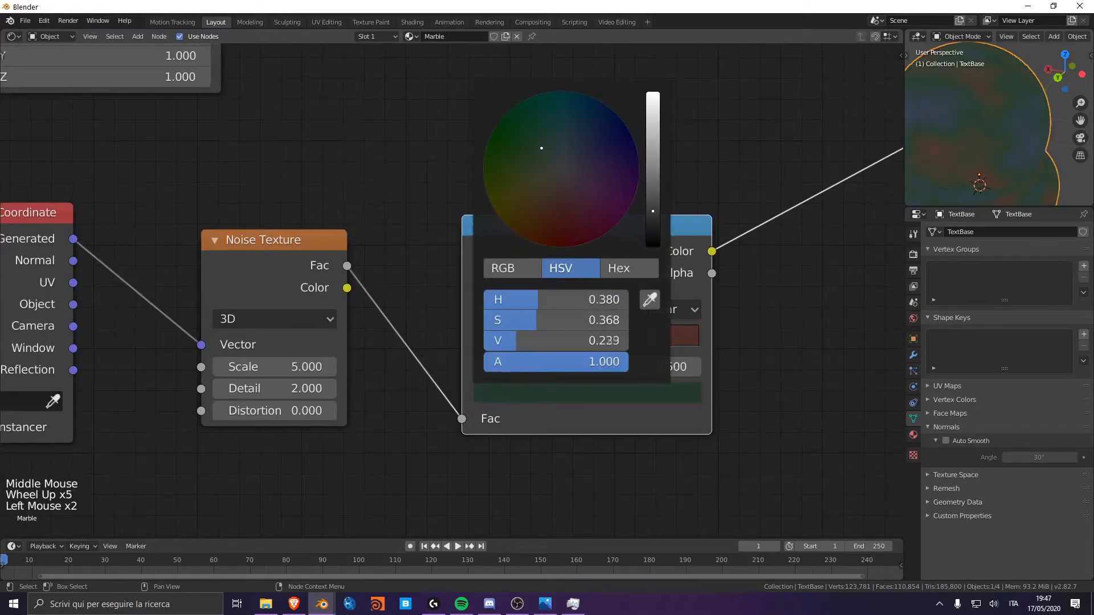
{"action": "left_click_drag", "start_coordinate": [616, 341], "coordinate": [604, 341], "text": "shift"}
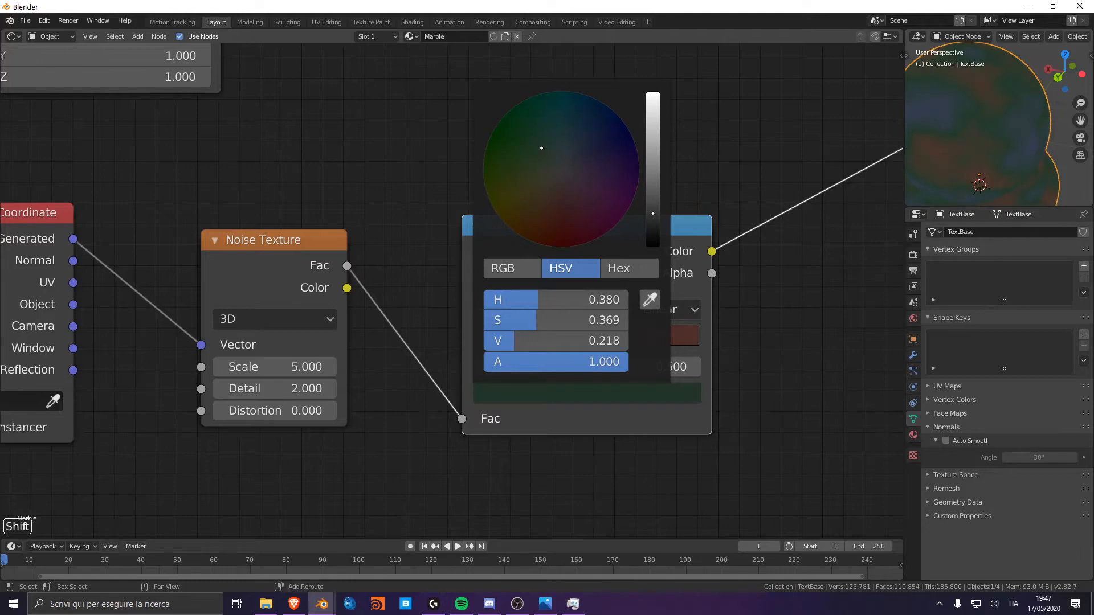
- Move the Overlay node slightly away from the Principled BSDF to widen the gap between them
{"action": "scroll", "coordinate": [761, 387], "scroll_direction": "down", "scroll_amount": 5}
{"action": "middle_click_drag", "start_coordinate": [761, 388], "coordinate": [573, 391]}
{"action": "scroll", "coordinate": [574, 391], "scroll_direction": "down", "scroll_amount": 8}
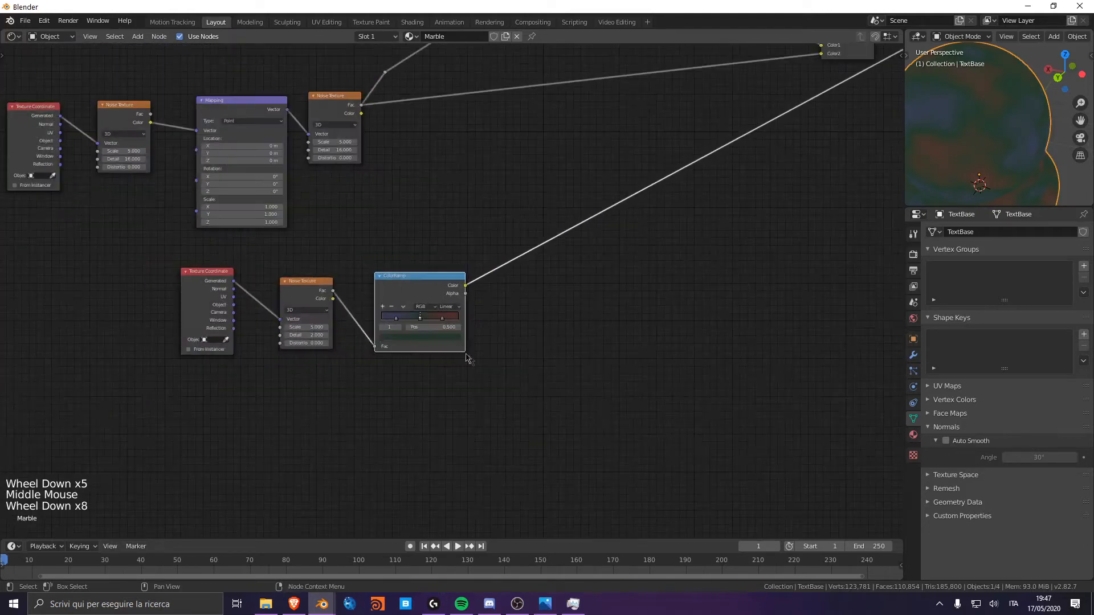
{"action": "scroll", "coordinate": [471, 359], "scroll_direction": "up", "scroll_amount": 1}
{"action": "scroll", "coordinate": [471, 359], "scroll_direction": "down", "scroll_amount": 2}
{"action": "scroll", "coordinate": [471, 359], "scroll_direction": "up", "scroll_amount": 1}
{"action": "scroll", "coordinate": [471, 359], "scroll_direction": "down", "scroll_amount": 1}
{"action": "middle_click_drag", "start_coordinate": [471, 359], "coordinate": [417, 370]}
{"action": "scroll", "coordinate": [417, 371], "scroll_direction": "up", "scroll_amount": 1}
{"action": "scroll", "coordinate": [460, 327], "scroll_direction": "down", "scroll_amount": 6}
{"action": "middle_click_drag", "start_coordinate": [459, 327], "coordinate": [357, 396]}
{"action": "scroll", "coordinate": [432, 361], "scroll_direction": "up", "scroll_amount": 6}
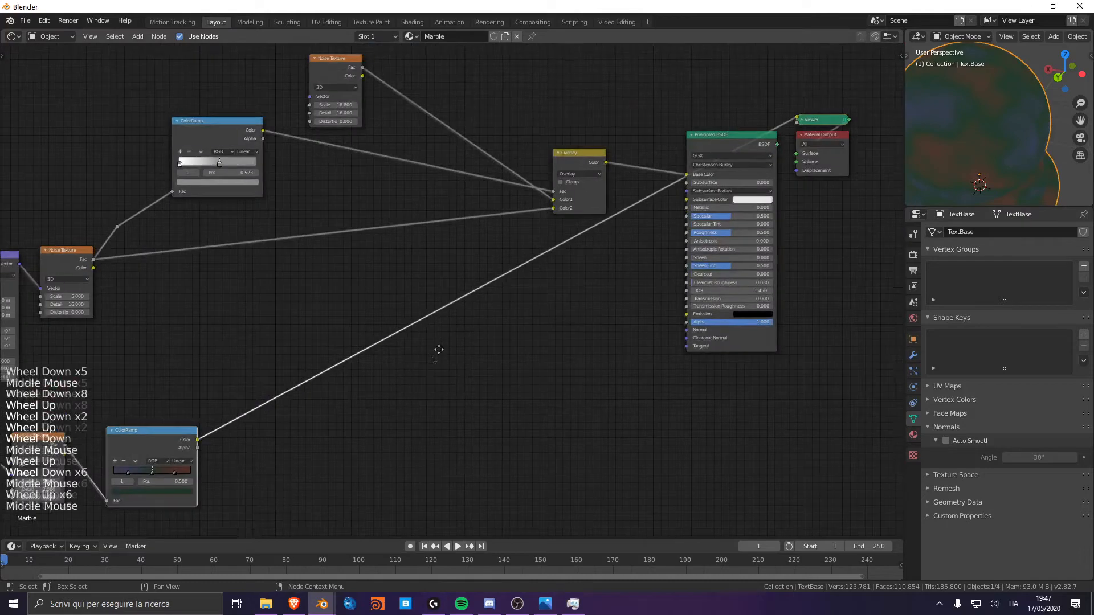
{"action": "middle_click_drag", "start_coordinate": [432, 361], "coordinate": [620, 143]}
{"action": "left_click_drag", "start_coordinate": [611, 112], "coordinate": [561, 106]}
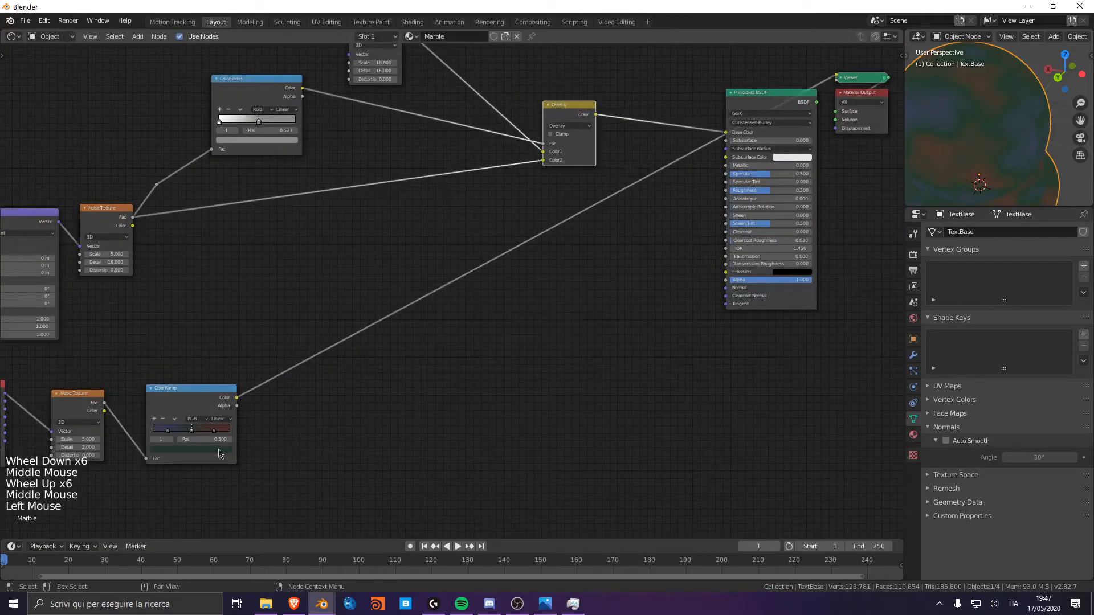
{"action": "right_click_drag", "start_coordinate": [194, 421], "coordinate": [582, 165], "text": "ctrl+shift"}
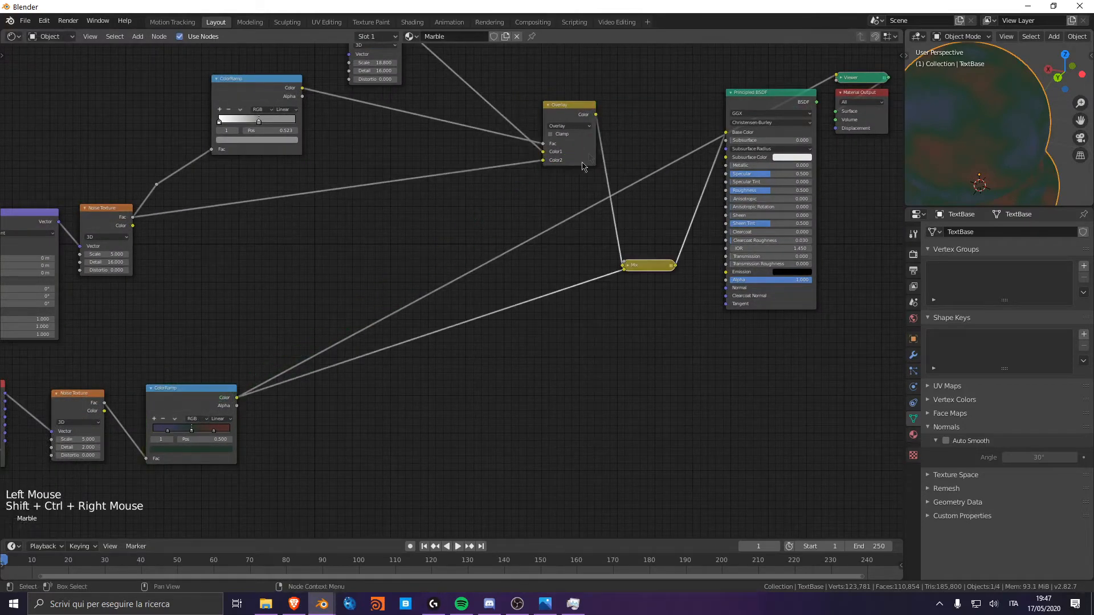
{"action": "left_click_drag", "start_coordinate": [649, 265], "coordinate": [649, 135]}
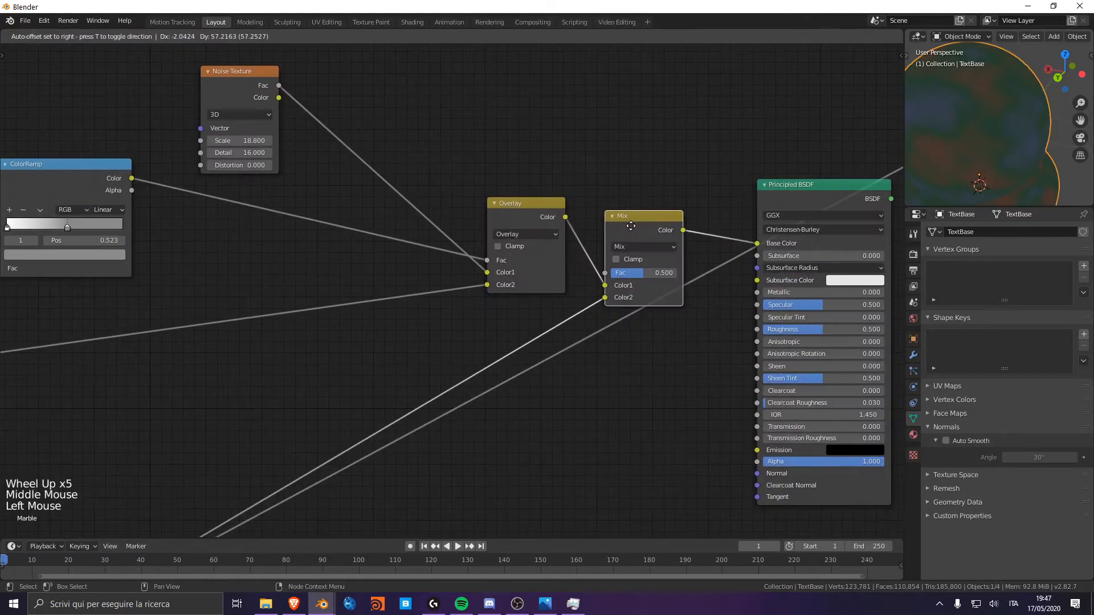
{"action": "key", "text": "ctrl+x"}
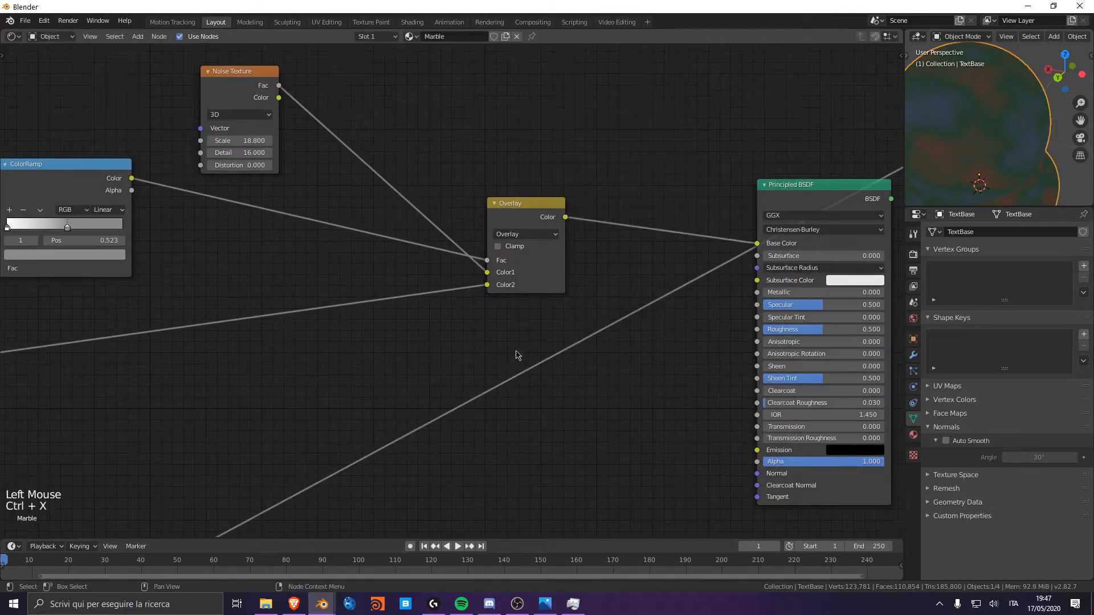
- Duplicate the Overlay node and place the copy below the original, in front of the Principled BSDF
{"action": "scroll", "coordinate": [515, 357], "scroll_direction": "down", "scroll_amount": 8}
{"action": "middle_click_drag", "start_coordinate": [515, 356], "coordinate": [478, 360]}
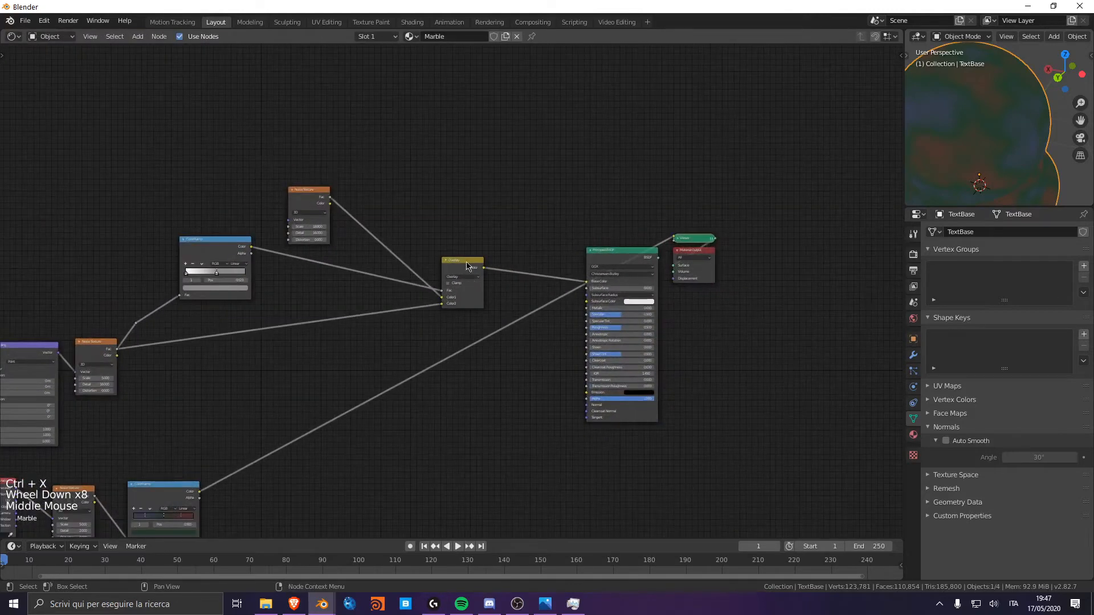
{"action": "left_click", "coordinate": [466, 265]}
{"action": "key", "text": "shift+d"}
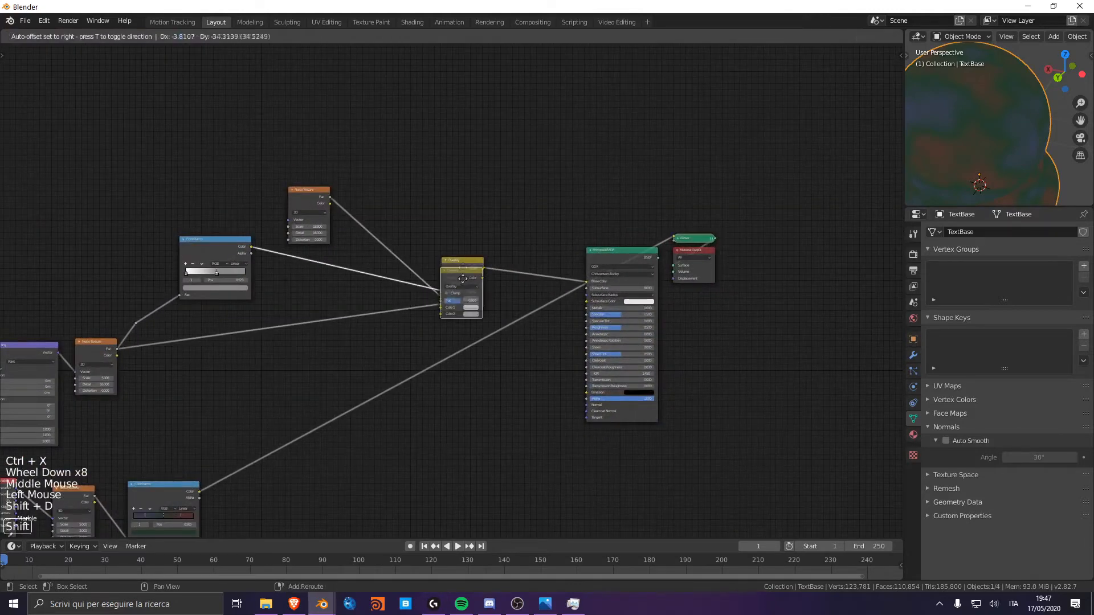
{"action": "left_click", "coordinate": [518, 354]}
- Switch the duplicated node's blend mode to Mix and set its Color1 to white
{"action": "scroll", "coordinate": [564, 381], "scroll_direction": "up", "scroll_amount": 1}
{"action": "scroll", "coordinate": [561, 392], "scroll_direction": "up", "scroll_amount": 8}
{"action": "middle_click_drag", "start_coordinate": [564, 380], "coordinate": [548, 334]}
{"action": "left_click", "coordinate": [484, 309]}
{"action": "left_click", "coordinate": [481, 291]}
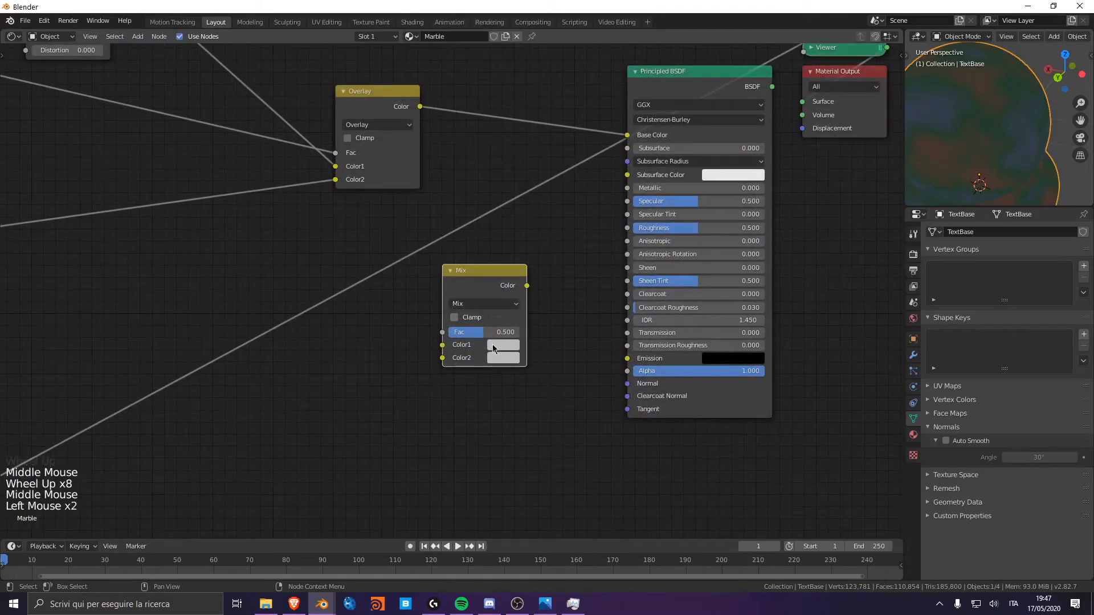
{"action": "left_click", "coordinate": [493, 346]}
{"action": "left_click_drag", "start_coordinate": [594, 190], "coordinate": [592, 135]}
- Connect the coloured ColorRamp's Color output to the Mix node's Color2 input
{"action": "scroll", "coordinate": [378, 384], "scroll_direction": "down", "scroll_amount": 7}
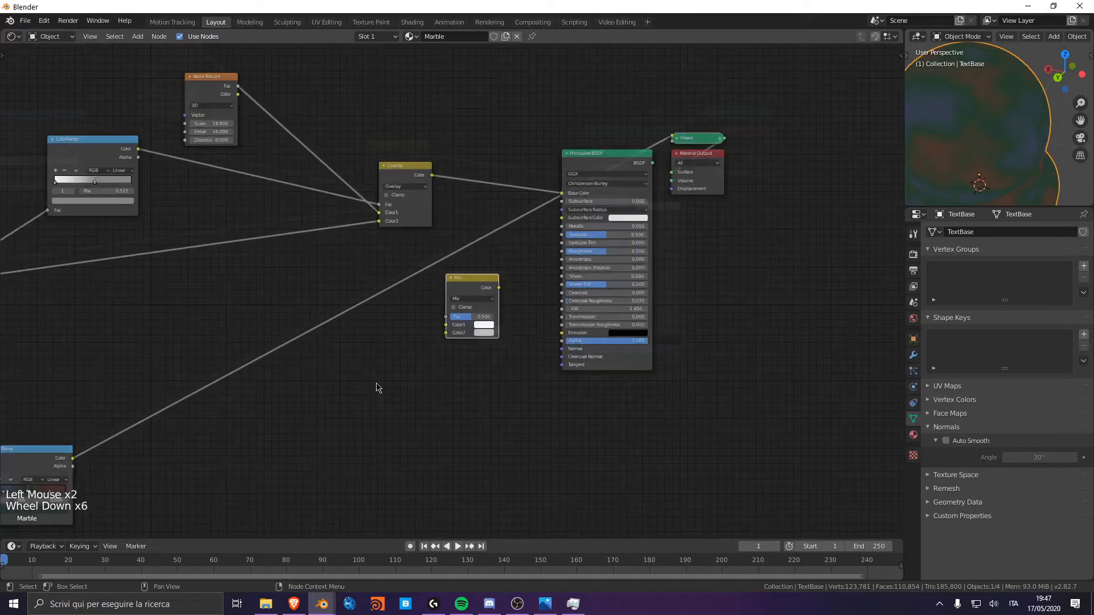
{"action": "middle_click_drag", "start_coordinate": [371, 380], "coordinate": [528, 265]}
{"action": "left_click_drag", "start_coordinate": [259, 332], "coordinate": [603, 214]}
{"action": "left_click_drag", "start_coordinate": [617, 167], "coordinate": [610, 161]}
{"action": "middle_click_drag", "start_coordinate": [610, 160], "coordinate": [552, 304]}
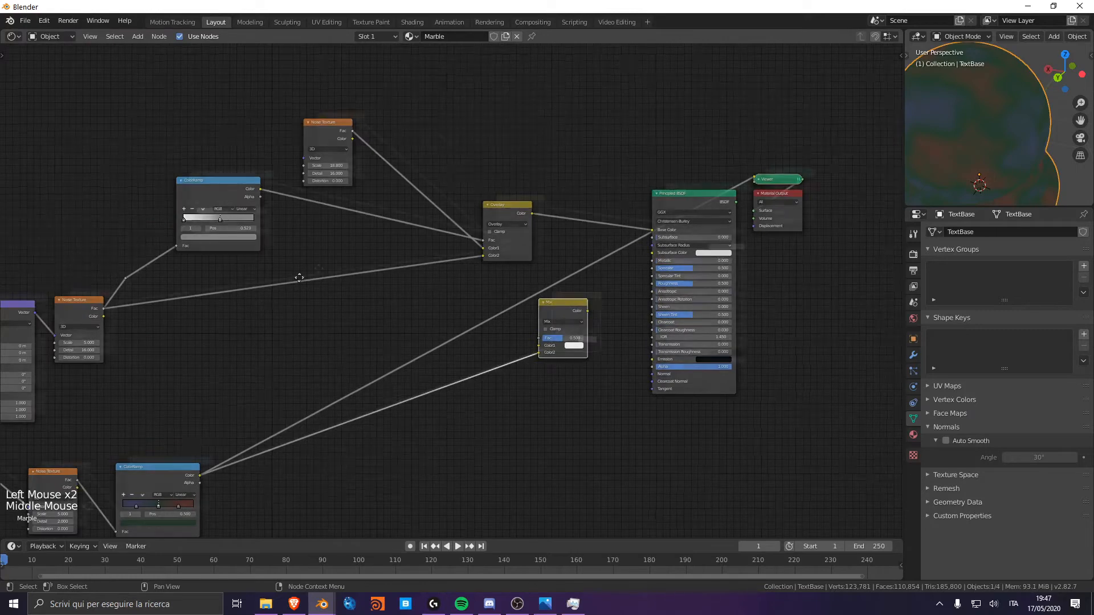
- Add a Map Range node in the free space between the scale 5, detail 16 Noise Texture and the Mix node
{"action": "middle_click_drag", "start_coordinate": [281, 292], "coordinate": [370, 239]}
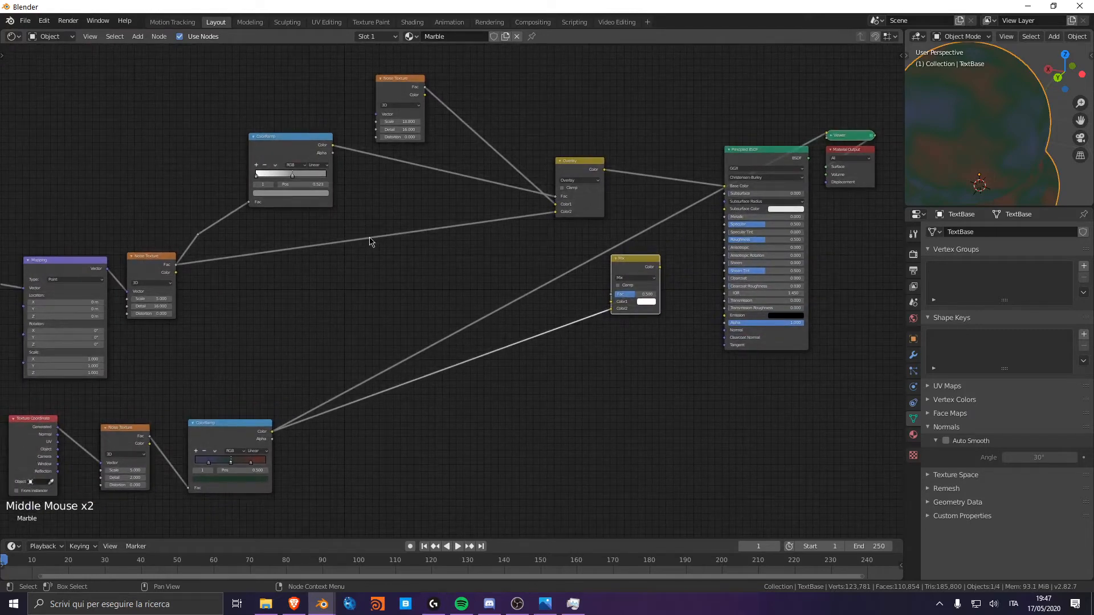
{"action": "key", "text": "shift+a"}
{"action": "left_click", "coordinate": [369, 237]}
{"action": "type", "text": "mpa"}
{"action": "key", "text": "BackSpace"}
{"action": "key", "text": "BackSpace"}
{"action": "type", "text": "apo"}
{"action": "key", "text": "BackSpace"}
{"action": "key", "text": "BackSpace"}
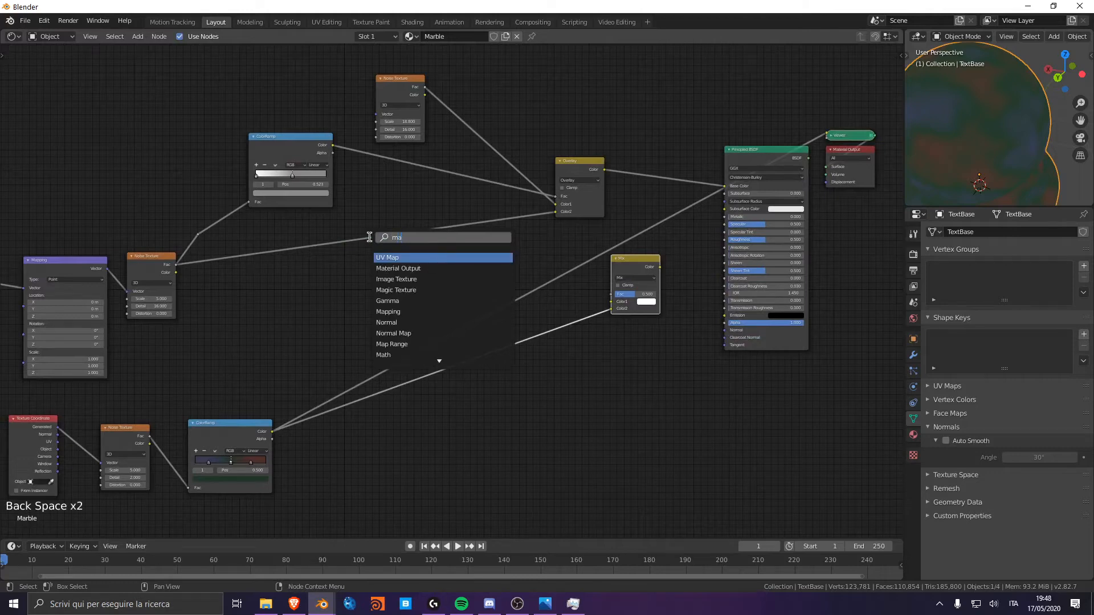
{"action": "type", "text": "p"}
{"action": "key", "text": "Down"}
{"action": "key", "text": "Down"}
{"action": "key", "text": "Return"}
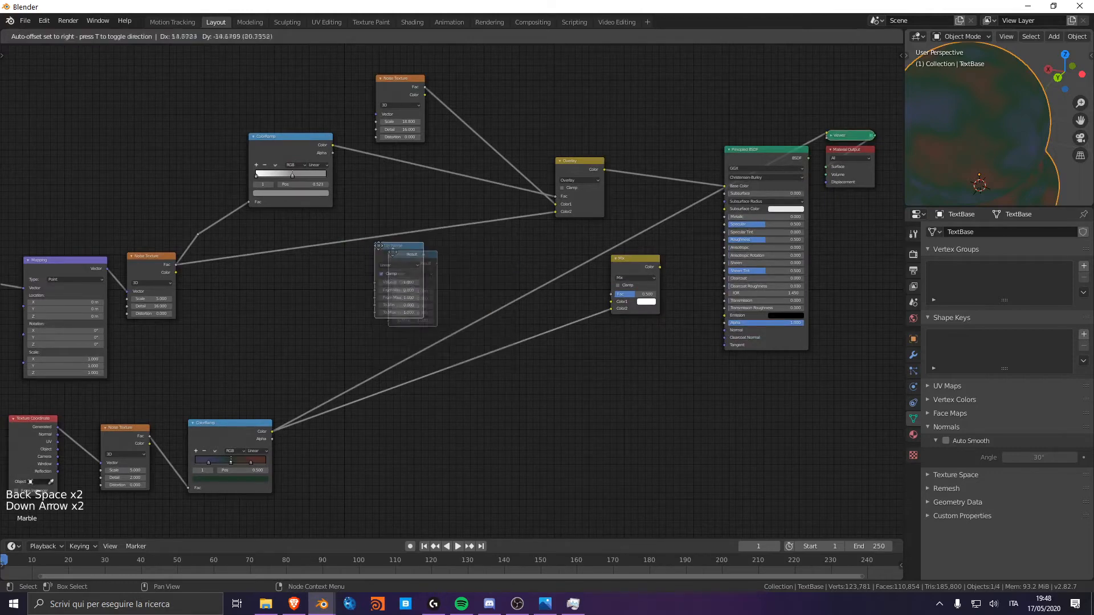
{"action": "left_click", "coordinate": [398, 241]}
- Wire the detail 16 Noise Texture's Fac through Map Range into the Mix node's Fac and preview the Mix Color output through the Viewer
{"action": "scroll", "coordinate": [451, 217], "scroll_direction": "up", "scroll_amount": 6}
{"action": "left_click_drag", "start_coordinate": [444, 240], "coordinate": [706, 297]}
{"action": "scroll", "coordinate": [399, 267], "scroll_direction": "down", "scroll_amount": 6}
{"action": "middle_click_drag", "start_coordinate": [399, 268], "coordinate": [330, 307]}
{"action": "scroll", "coordinate": [291, 296], "scroll_direction": "up", "scroll_amount": 6}
{"action": "middle_click_drag", "start_coordinate": [279, 296], "coordinate": [432, 243]}
{"action": "left_click_drag", "start_coordinate": [198, 289], "coordinate": [552, 323]}
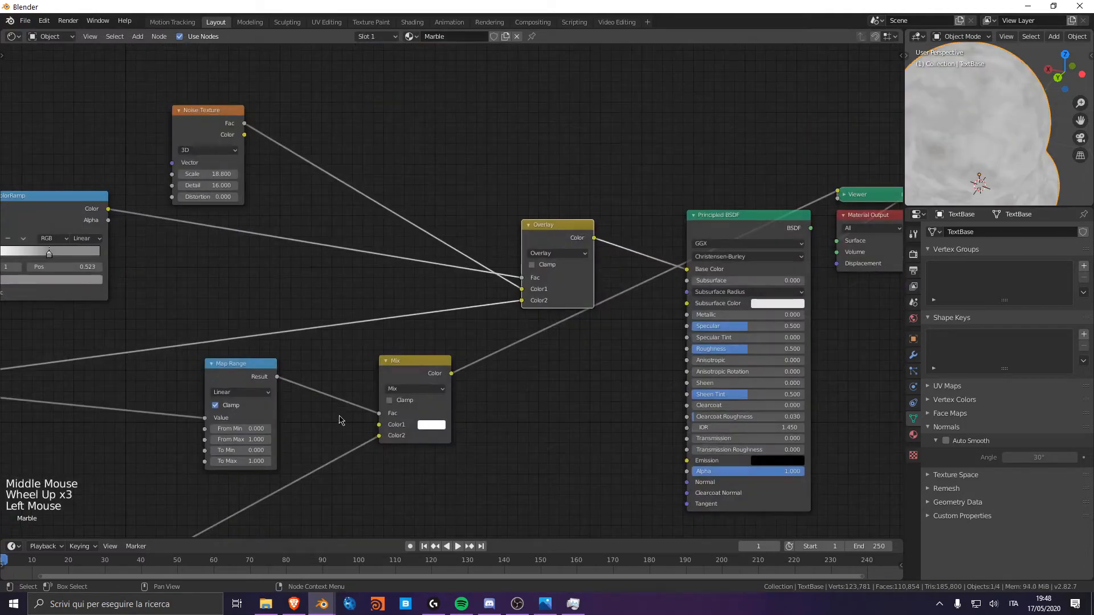
- Set the Map Range node's From Min to -0.6
{"action": "middle_click_drag", "start_coordinate": [339, 420], "coordinate": [550, 322]}
{"action": "scroll", "coordinate": [459, 380], "scroll_direction": "up", "scroll_amount": 5}
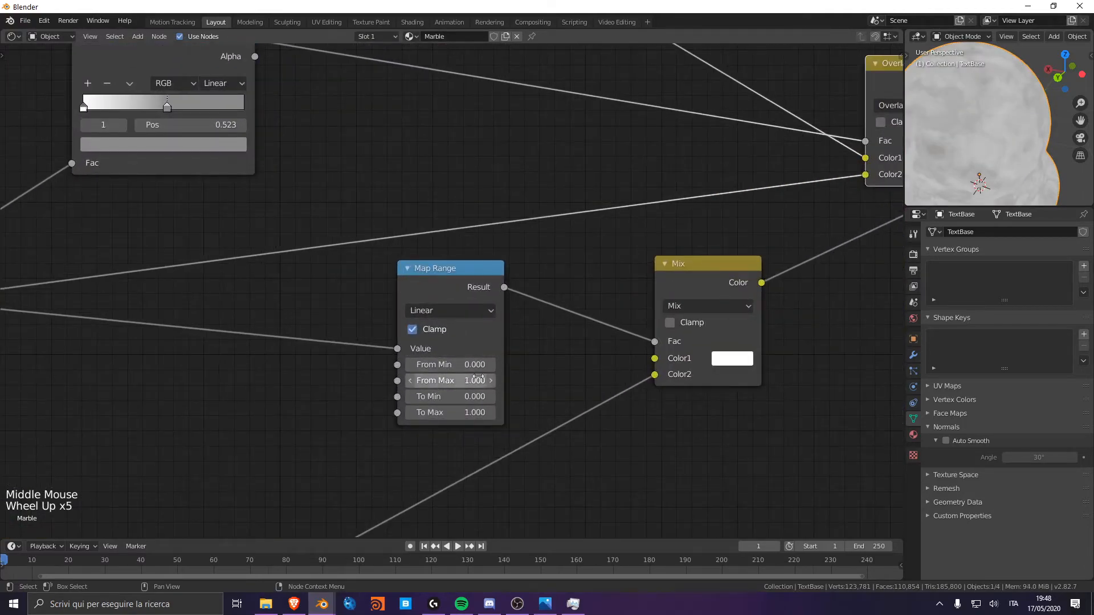
{"action": "scroll", "coordinate": [416, 382], "scroll_direction": "down", "scroll_amount": 5}
{"action": "scroll", "coordinate": [417, 382], "scroll_direction": "down", "scroll_amount": 3}
{"action": "middle_click_drag", "start_coordinate": [416, 383], "coordinate": [474, 342]}
{"action": "scroll", "coordinate": [473, 342], "scroll_direction": "up", "scroll_amount": 1}
{"action": "scroll", "coordinate": [464, 378], "scroll_direction": "down", "scroll_amount": 6}
{"action": "scroll", "coordinate": [463, 379], "scroll_direction": "up", "scroll_amount": 2}
{"action": "scroll", "coordinate": [569, 285], "scroll_direction": "up", "scroll_amount": 10}
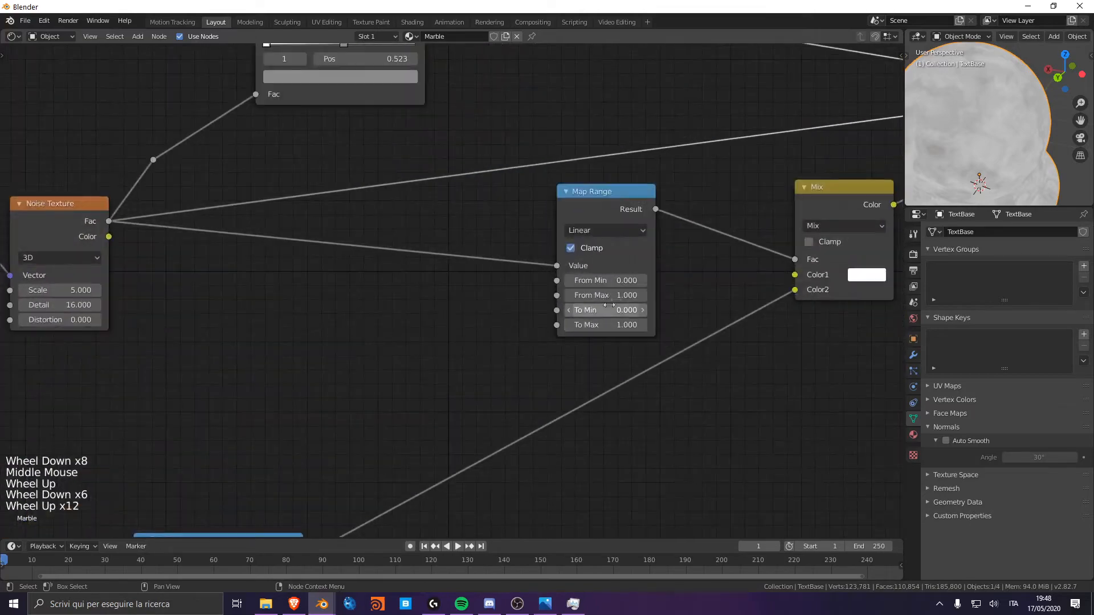
{"action": "middle_click_drag", "start_coordinate": [604, 280], "coordinate": [519, 326]}
{"action": "scroll", "coordinate": [518, 326], "scroll_direction": "up", "scroll_amount": 1}
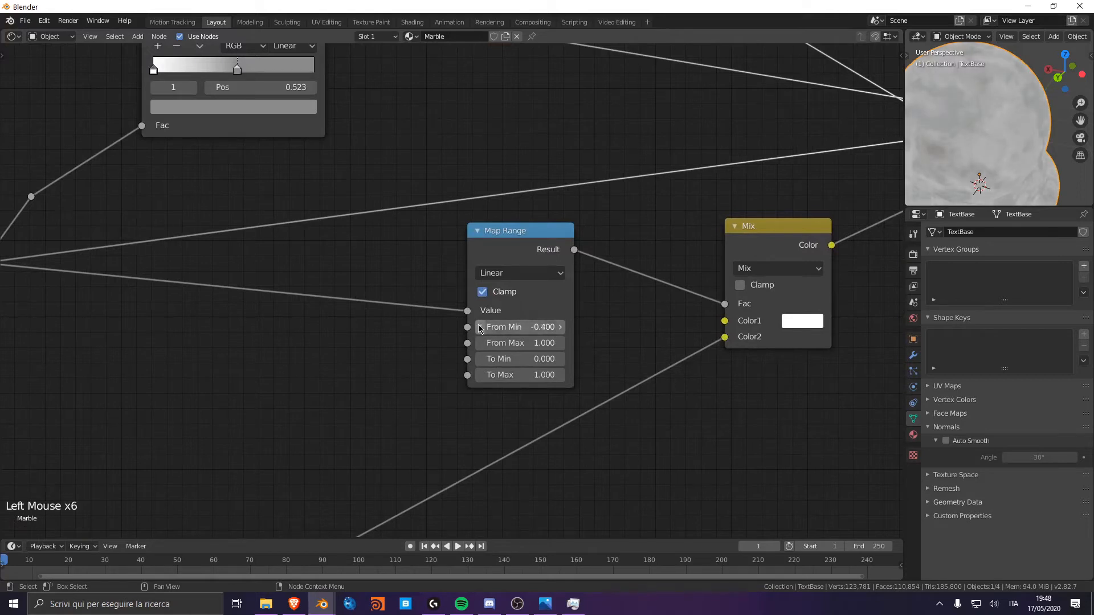
{"action": "left_click", "coordinate": [562, 327]}
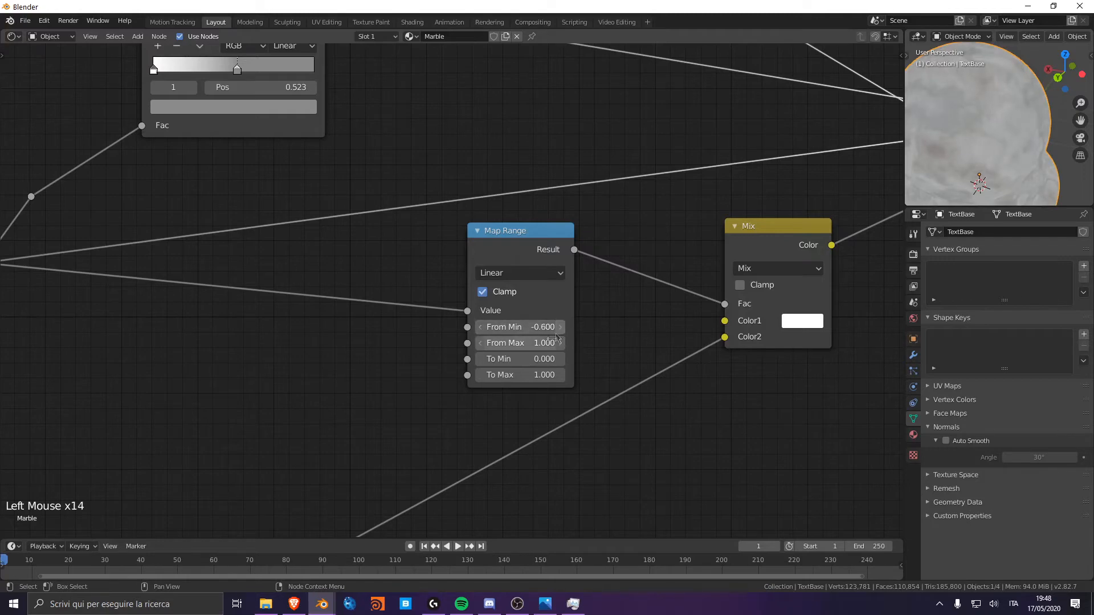
- Set the Map Range node's From Max to 0.5
{"action": "left_click", "coordinate": [481, 342]}
{"action": "left_click", "coordinate": [481, 343]}
{"action": "left_click", "coordinate": [481, 343]}
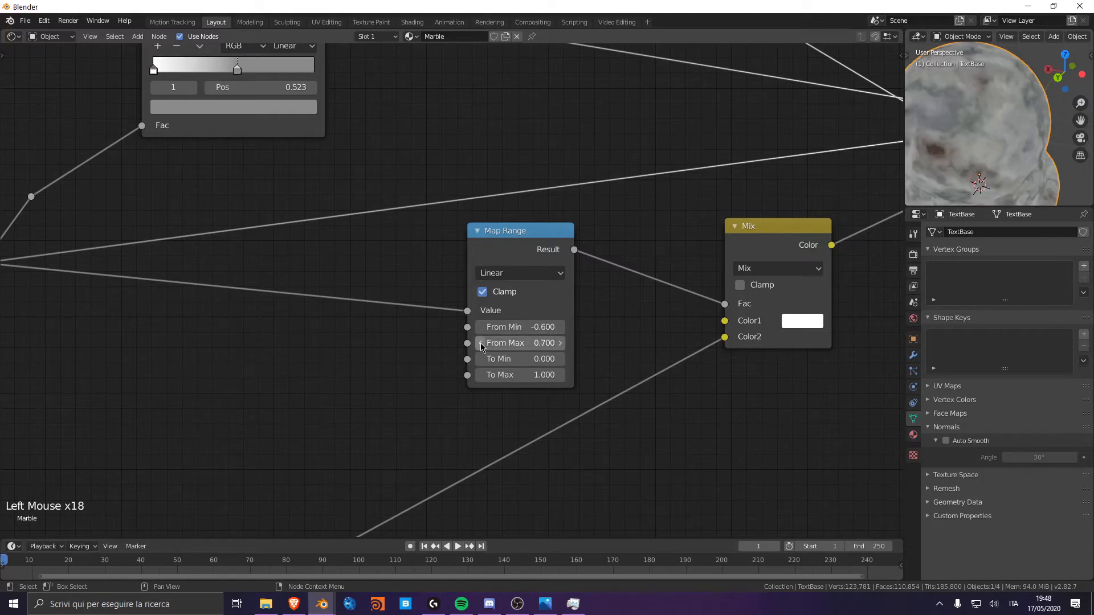
{"action": "left_click", "coordinate": [480, 343]}
{"action": "left_click", "coordinate": [481, 343]}
{"action": "left_click", "coordinate": [481, 343]}
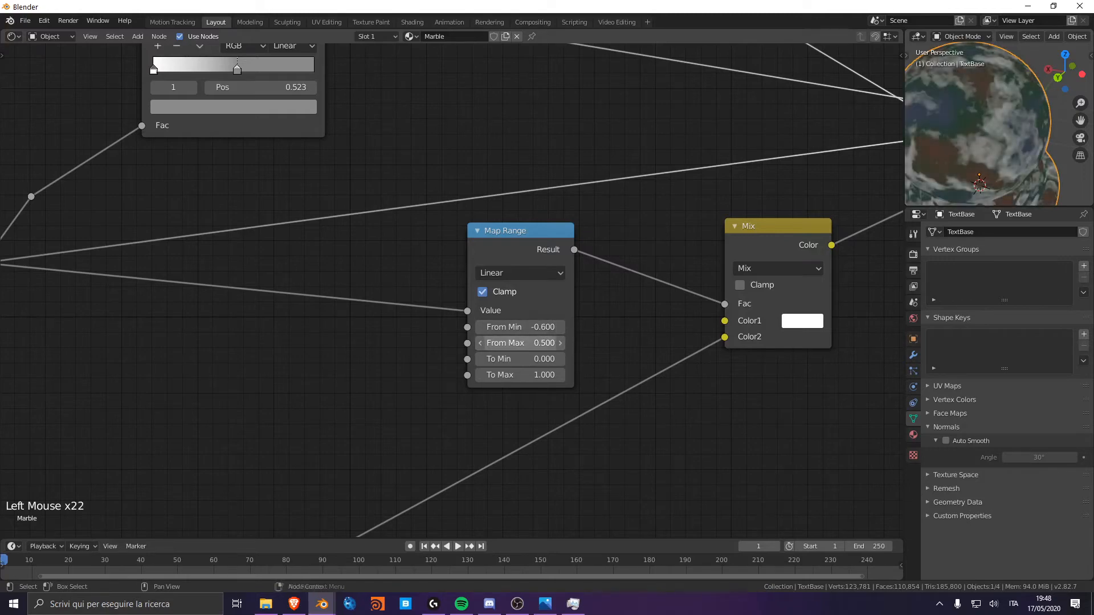
- Try the Overlay blend mode on the Mix node fed by Map Range
{"action": "left_click_drag", "start_coordinate": [548, 343], "coordinate": [507, 343], "text": "shift"}
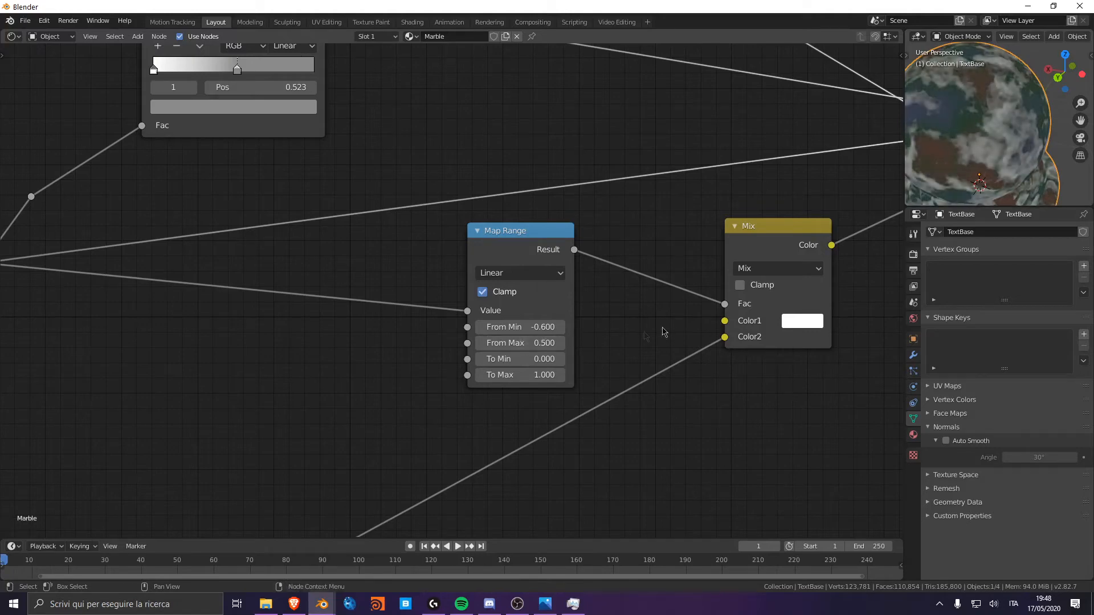
{"action": "middle_click_drag", "start_coordinate": [642, 334], "coordinate": [359, 349]}
{"action": "scroll", "coordinate": [359, 349], "scroll_direction": "up", "scroll_amount": 3}
{"action": "scroll", "coordinate": [359, 349], "scroll_direction": "down", "scroll_amount": 1}
{"action": "scroll", "coordinate": [488, 308], "scroll_direction": "up", "scroll_amount": 4}
{"action": "left_click", "coordinate": [491, 316]}
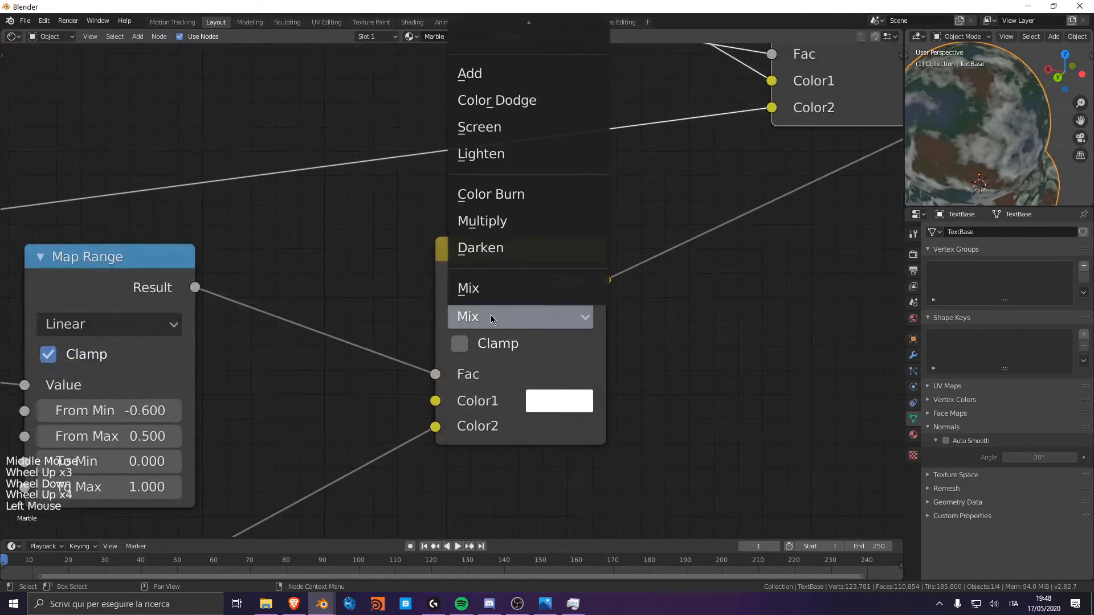
{"action": "scroll", "coordinate": [455, 279], "scroll_direction": "down", "scroll_amount": 6}
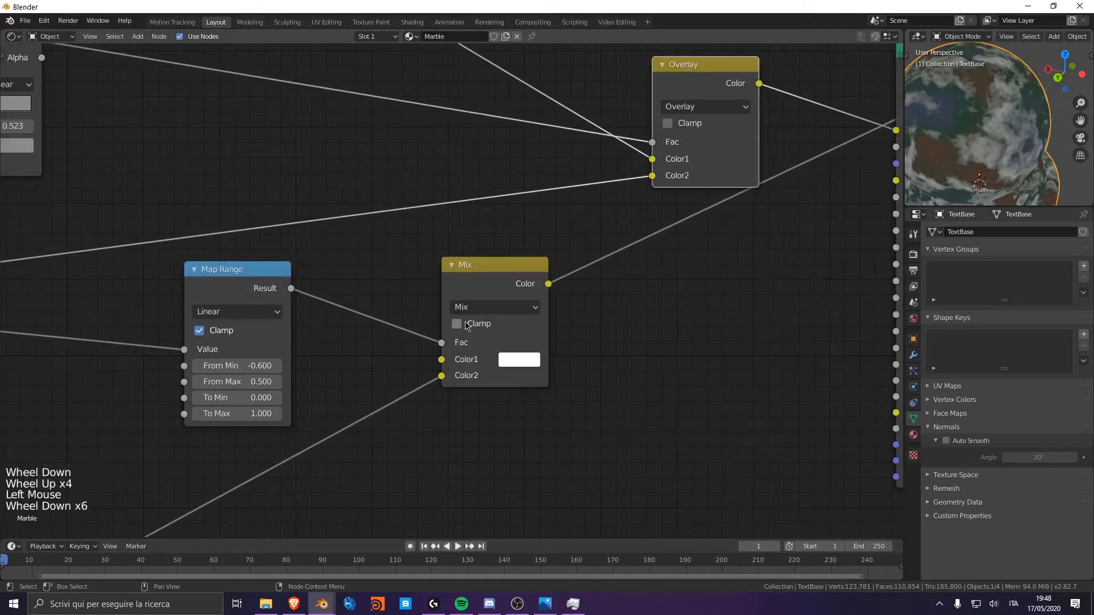
{"action": "left_click", "coordinate": [470, 306]}
{"action": "left_click", "coordinate": [472, 129]}
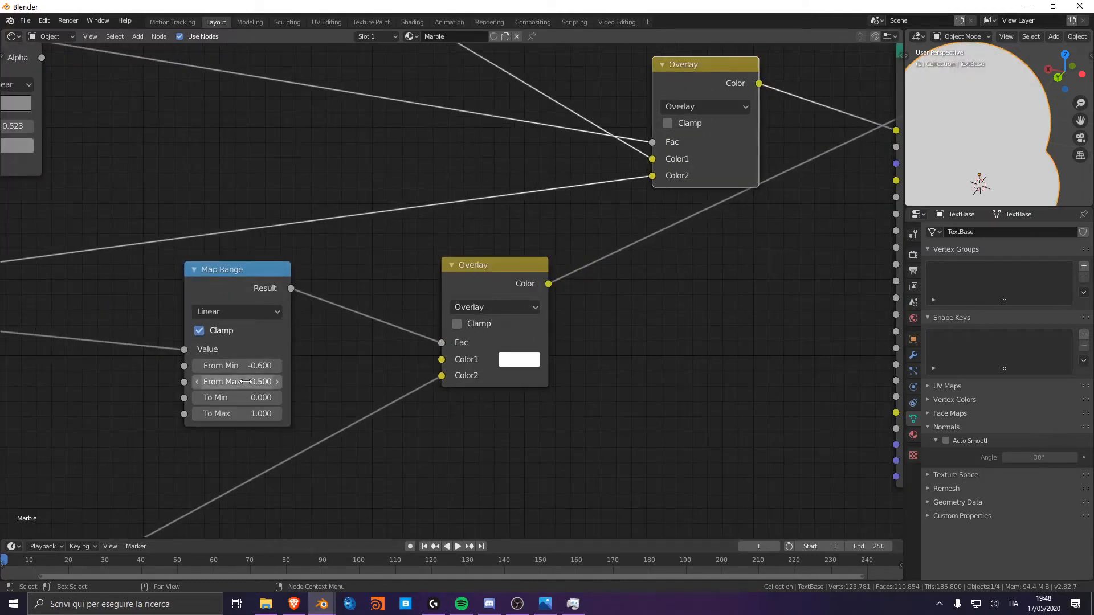
- Try the Multiply blend mode on the node fed by Map Range and a different From Max, then restore the Mix blend mode
{"action": "left_click", "coordinate": [494, 307]}
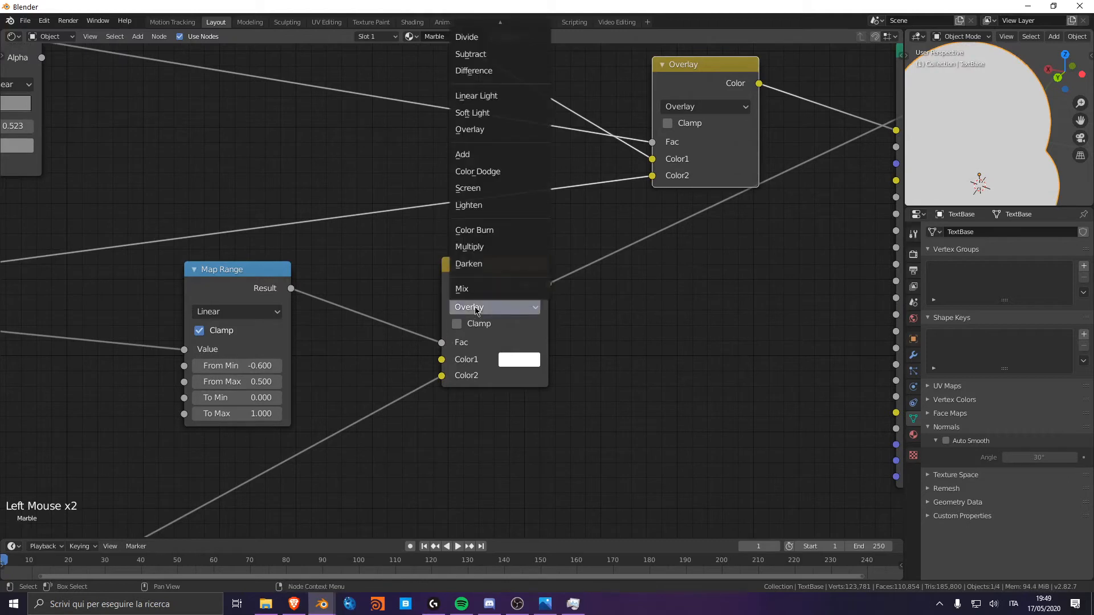
{"action": "left_click", "coordinate": [488, 245]}
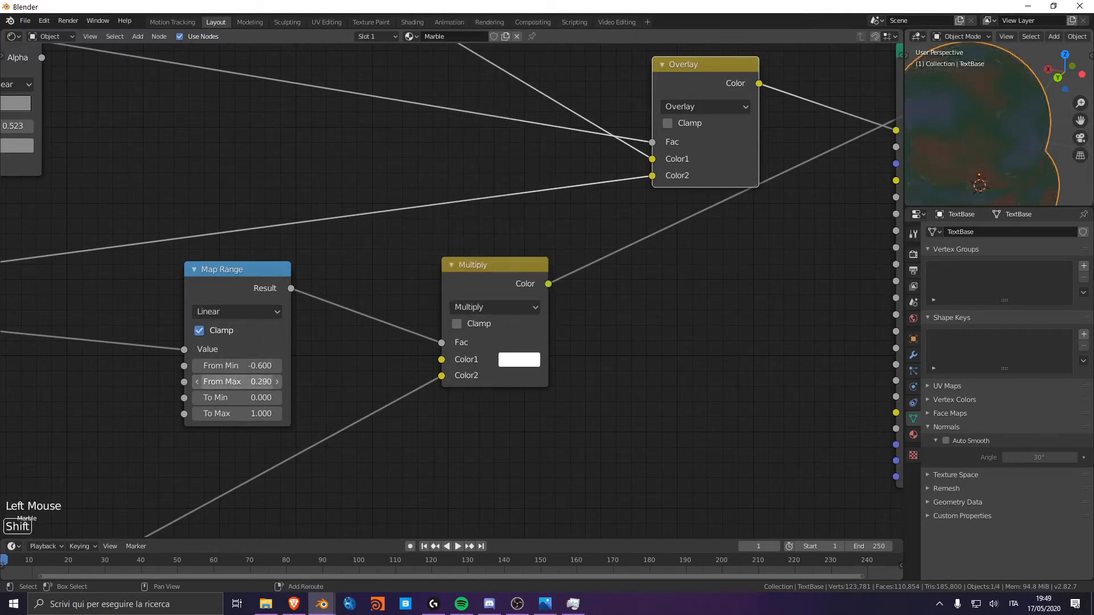
{"action": "left_click_drag", "start_coordinate": [261, 381], "coordinate": [269, 381], "text": "shift"}
{"action": "key", "text": "Escape"}
{"action": "left_click", "coordinate": [495, 307]}
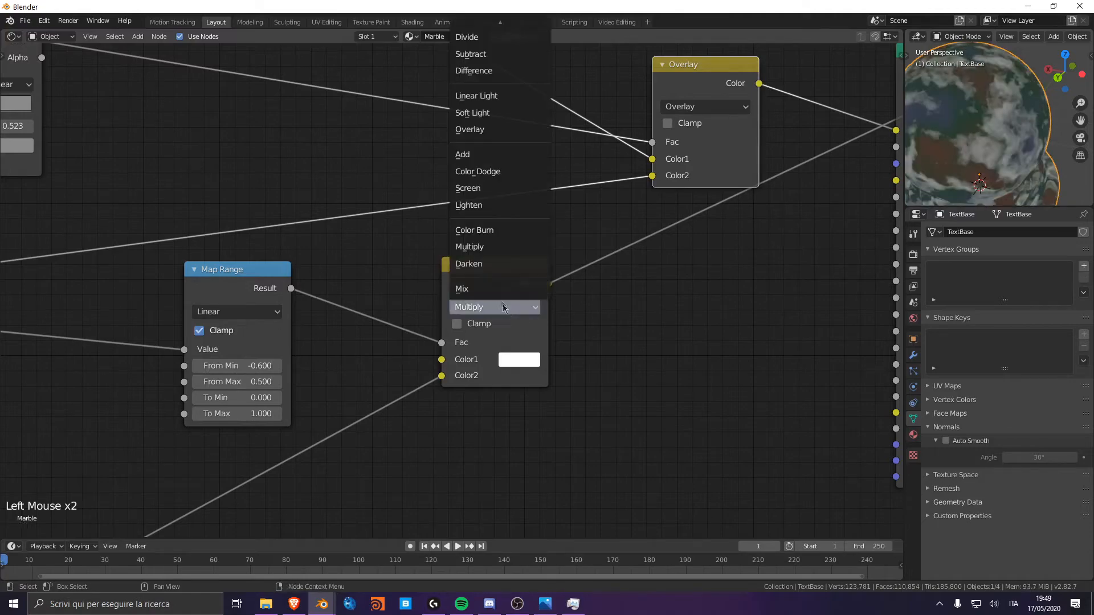
{"action": "left_click", "coordinate": [487, 287]}
- Link the Mix node's Color output to the Overlay node's Color2 input and preview the Overlay result through the Viewer
{"action": "scroll", "coordinate": [487, 288], "scroll_direction": "down", "scroll_amount": 4}
{"action": "middle_click_drag", "start_coordinate": [487, 288], "coordinate": [400, 249]}
{"action": "scroll", "coordinate": [432, 268], "scroll_direction": "up", "scroll_amount": 8}
{"action": "scroll", "coordinate": [410, 256], "scroll_direction": "down", "scroll_amount": 8}
{"action": "scroll", "coordinate": [453, 285], "scroll_direction": "up", "scroll_amount": 3}
{"action": "left_click_drag", "start_coordinate": [418, 388], "coordinate": [471, 325]}
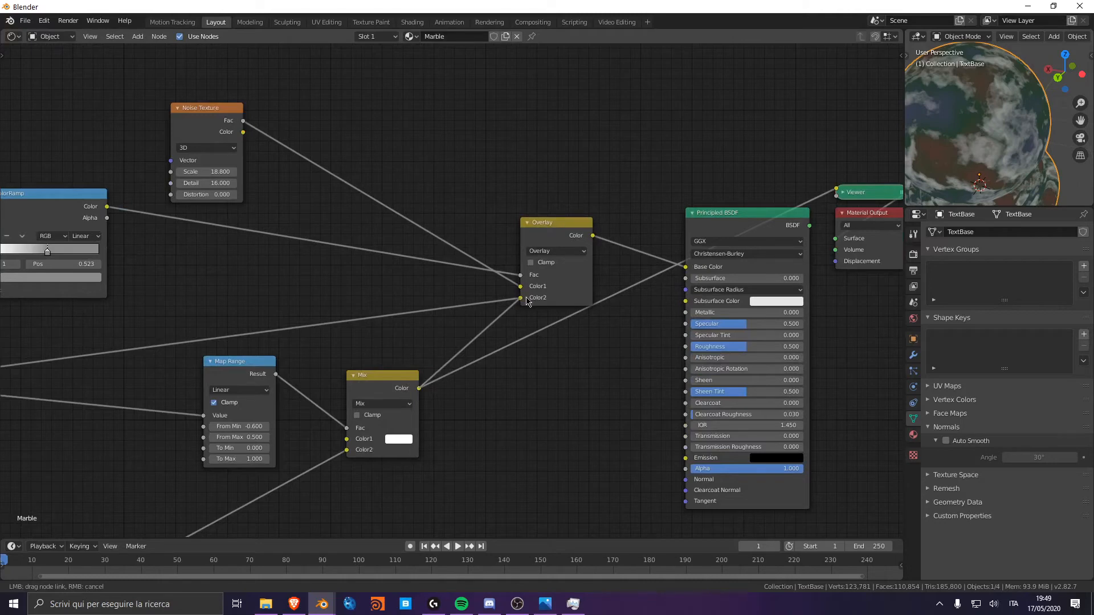
{"action": "left_click_drag", "start_coordinate": [527, 302], "coordinate": [527, 302]}
{"action": "scroll", "coordinate": [527, 302], "scroll_direction": "down", "scroll_amount": 5}
{"action": "middle_click_drag", "start_coordinate": [552, 318], "coordinate": [471, 347]}
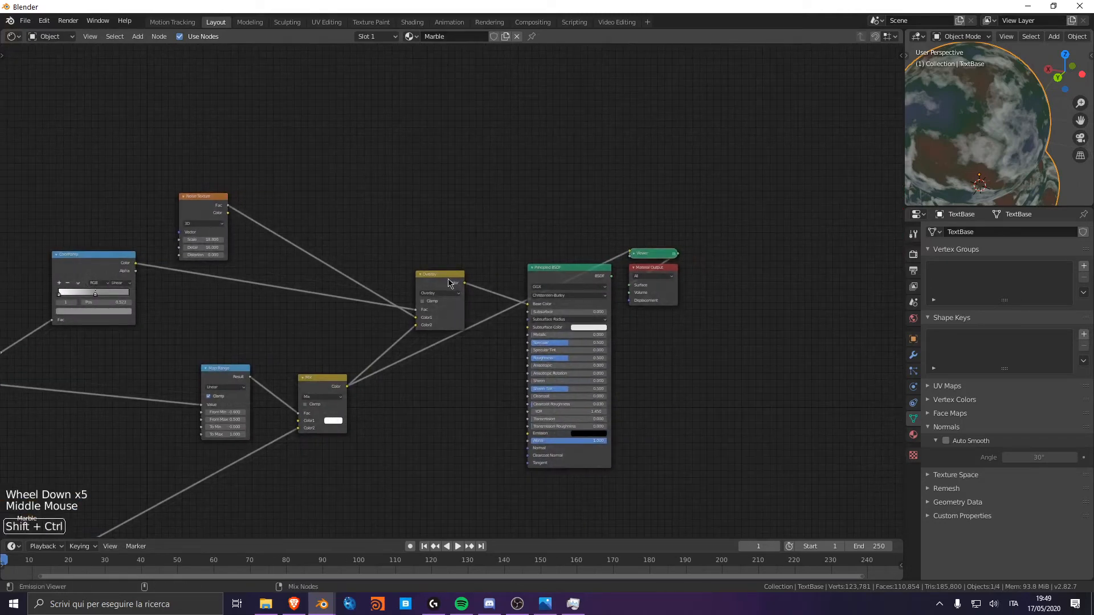
{"action": "left_click", "coordinate": [448, 282], "text": "ctrl+shift"}
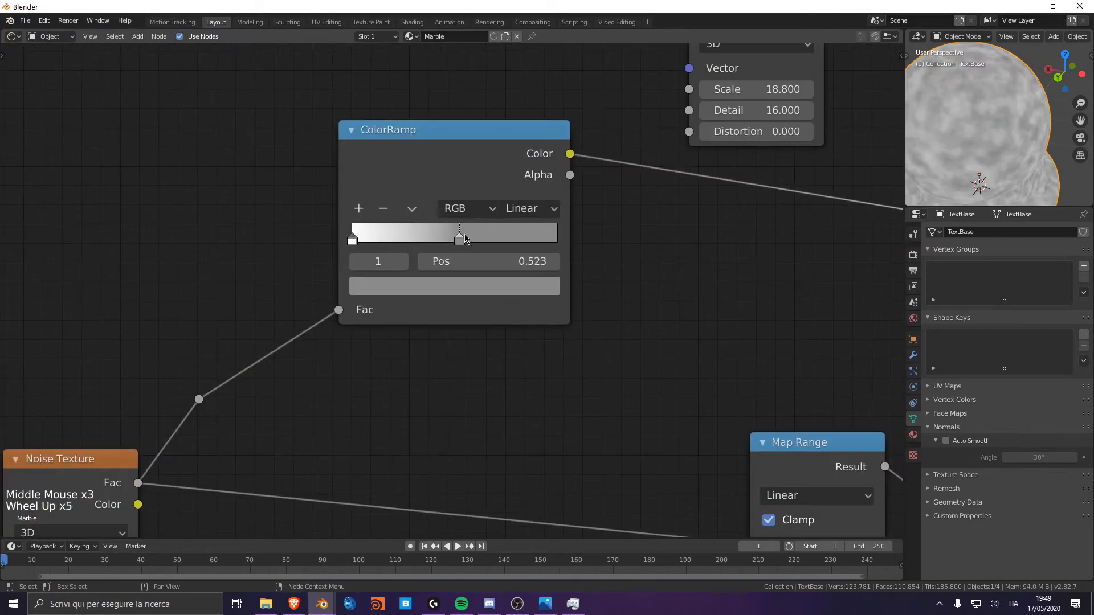
- Lighten the grey stop of the ColorRamp that drives the Overlay node's Fac
{"action": "left_click", "coordinate": [460, 240]}
{"action": "left_click", "coordinate": [482, 289]}
{"action": "left_click", "coordinate": [488, 289]}
{"action": "mouse_move", "coordinate": [516, 370]}
{"action": "left_mouse_down"}
{"action": "mouse_move", "coordinate": [515, 448]}
{"action": "mouse_move", "coordinate": [516, 306]}
{"action": "mouse_move", "coordinate": [516, 356]}
{"action": "left_mouse_up"}
{"action": "scroll", "coordinate": [713, 327], "scroll_direction": "down", "scroll_amount": 3}
{"action": "middle_click_drag", "start_coordinate": [713, 327], "coordinate": [548, 208]}
{"action": "scroll", "coordinate": [527, 256], "scroll_direction": "up", "scroll_amount": 3}
{"action": "left_click_drag", "start_coordinate": [477, 352], "coordinate": [484, 352], "text": "shift"}
{"action": "scroll", "coordinate": [440, 292], "scroll_direction": "down", "scroll_amount": 7}
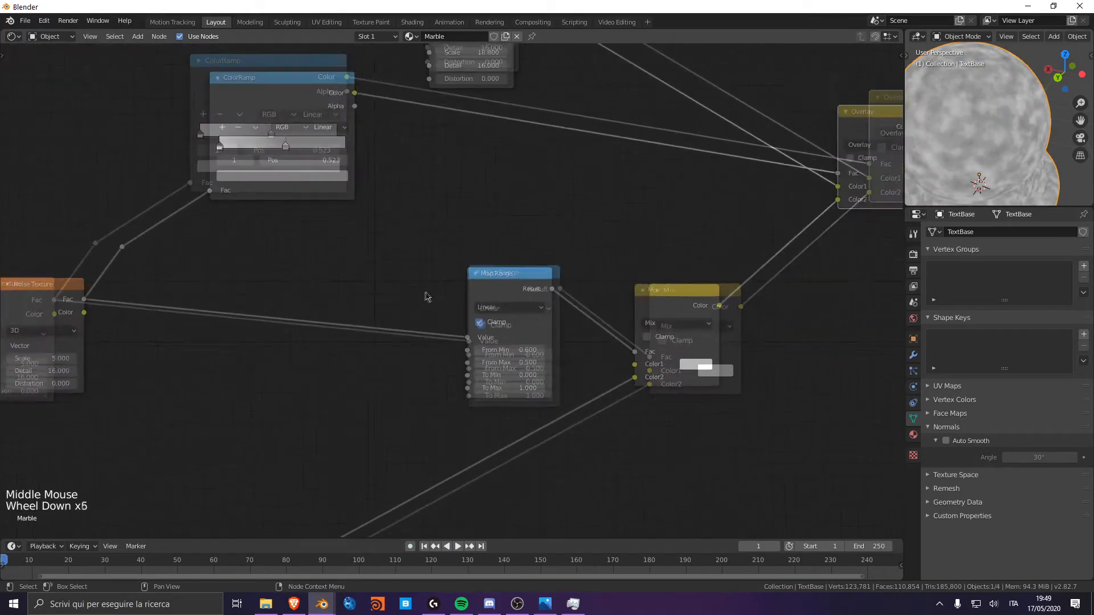
- Shift that ColorRamp's white stop inward, move its grey stop to position 0.677 and readjust the grey's brightness
{"action": "scroll", "coordinate": [434, 254], "scroll_direction": "up", "scroll_amount": 5}
{"action": "left_click", "coordinate": [360, 207]}
{"action": "left_click", "coordinate": [371, 210]}
{"action": "left_click_drag", "start_coordinate": [265, 165], "coordinate": [373, 166]}
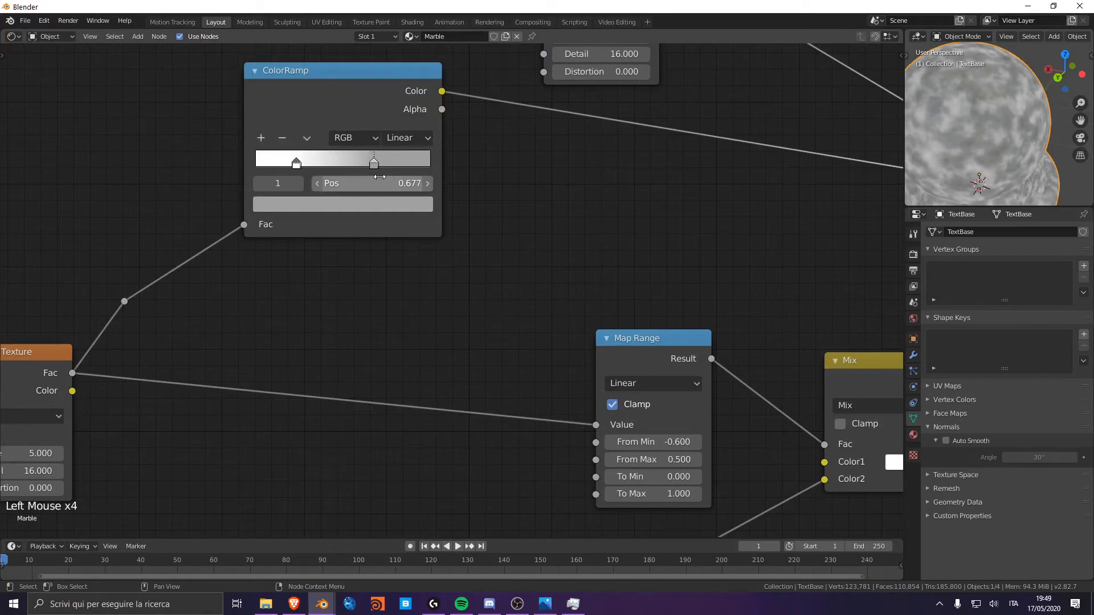
{"action": "left_click", "coordinate": [393, 204]}
{"action": "left_click", "coordinate": [396, 206]}
{"action": "mouse_move", "coordinate": [396, 291]}
{"action": "left_mouse_down"}
{"action": "mouse_move", "coordinate": [395, 319]}
{"action": "mouse_move", "coordinate": [395, 278]}
{"action": "left_mouse_up"}
- Lower the Map Range node's From Max to 0.36
{"action": "scroll", "coordinate": [521, 267], "scroll_direction": "down", "scroll_amount": 9}
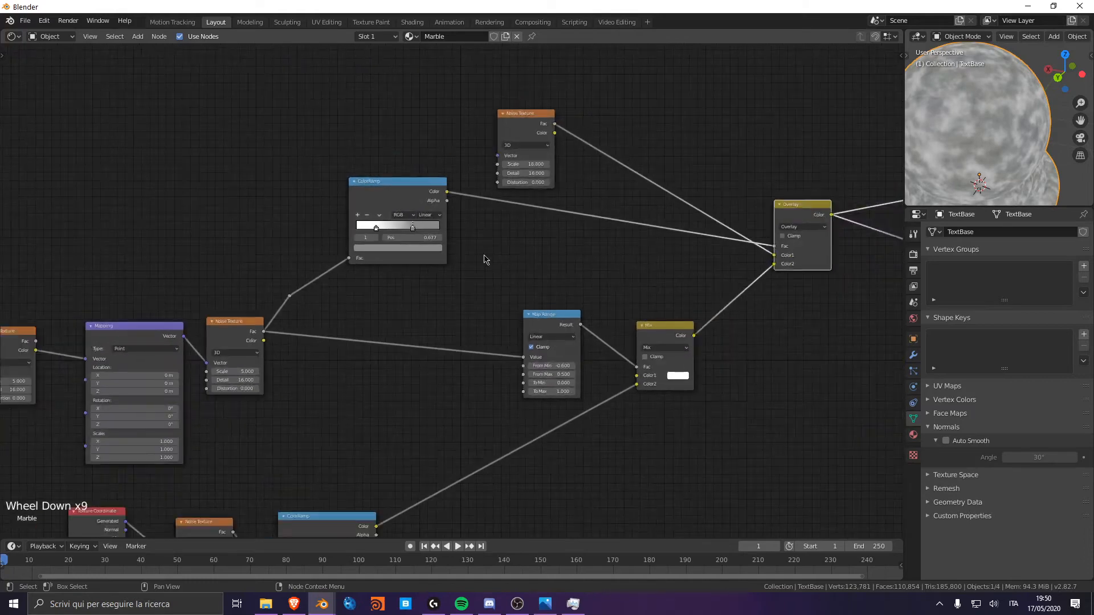
{"action": "scroll", "coordinate": [476, 257], "scroll_direction": "up", "scroll_amount": 3}
{"action": "middle_click_drag", "start_coordinate": [476, 257], "coordinate": [343, 277]}
{"action": "scroll", "coordinate": [398, 271], "scroll_direction": "up", "scroll_amount": 1}
{"action": "left_click_drag", "start_coordinate": [374, 427], "coordinate": [338, 427]}
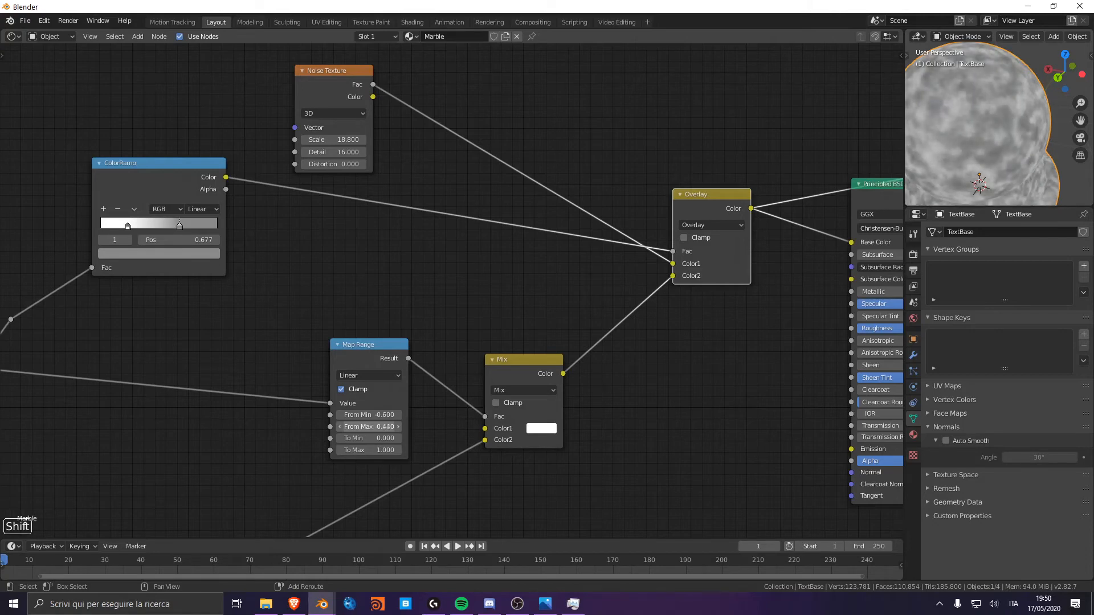
- Link the Overlay node's Color output to the Principled BSDF's Roughness input as well
{"action": "scroll", "coordinate": [483, 413], "scroll_direction": "down", "scroll_amount": 4}
{"action": "middle_click_drag", "start_coordinate": [483, 413], "coordinate": [391, 288]}
{"action": "scroll", "coordinate": [346, 364], "scroll_direction": "down", "scroll_amount": 3}
{"action": "scroll", "coordinate": [432, 340], "scroll_direction": "up", "scroll_amount": 1}
{"action": "scroll", "coordinate": [432, 339], "scroll_direction": "down", "scroll_amount": 4}
{"action": "scroll", "coordinate": [399, 319], "scroll_direction": "down", "scroll_amount": 6}
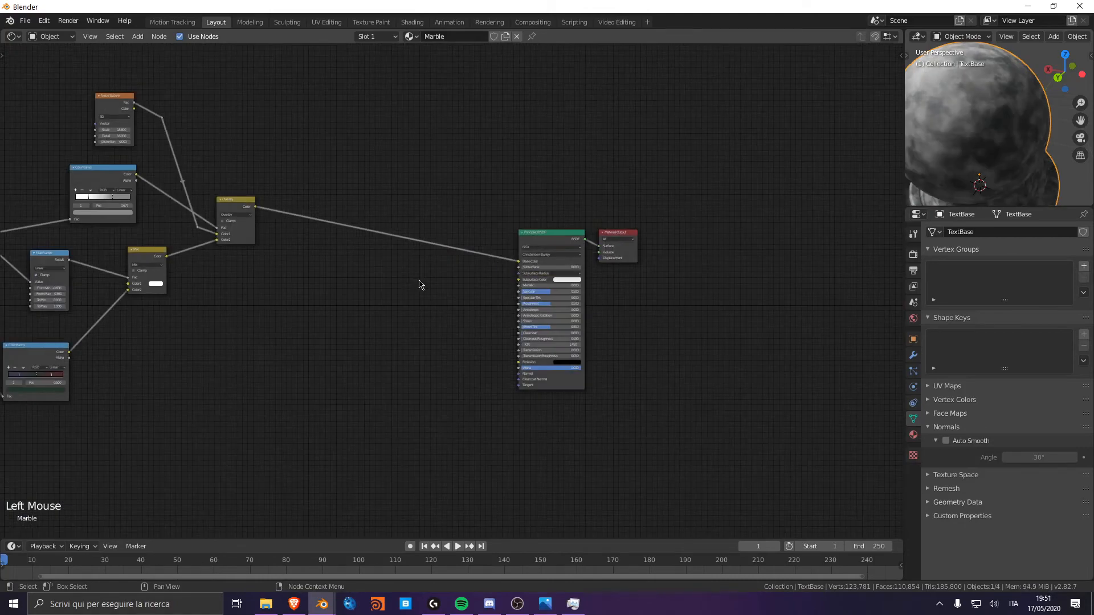
{"action": "middle_click_drag", "start_coordinate": [308, 233], "coordinate": [439, 310]}
{"action": "scroll", "coordinate": [440, 310], "scroll_direction": "up", "scroll_amount": 3}
{"action": "scroll", "coordinate": [333, 212], "scroll_direction": "up", "scroll_amount": 4}
{"action": "left_click_drag", "start_coordinate": [340, 211], "coordinate": [504, 439]}
{"action": "left_click_drag", "start_coordinate": [341, 212], "coordinate": [794, 381]}
{"action": "scroll", "coordinate": [986, 166], "scroll_direction": "up", "scroll_amount": 1}
{"action": "mouse_move", "coordinate": [987, 153]}
{"action": "middle_mouse_down"}
{"action": "mouse_move", "coordinate": [992, 127]}
{"action": "mouse_move", "coordinate": [950, 118]}
{"action": "mouse_move", "coordinate": [996, 158]}
{"action": "mouse_move", "coordinate": [986, 115]}
{"action": "mouse_move", "coordinate": [993, 136]}
{"action": "middle_mouse_up"}
- Insert an RGB to BW node on the link between the Overlay node and the Roughness input
{"action": "scroll", "coordinate": [991, 139], "scroll_direction": "up", "scroll_amount": 2}
{"action": "scroll", "coordinate": [995, 146], "scroll_direction": "down", "scroll_amount": 1}
{"action": "middle_click_drag", "start_coordinate": [432, 390], "coordinate": [449, 332]}
{"action": "key", "text": "shift+a"}
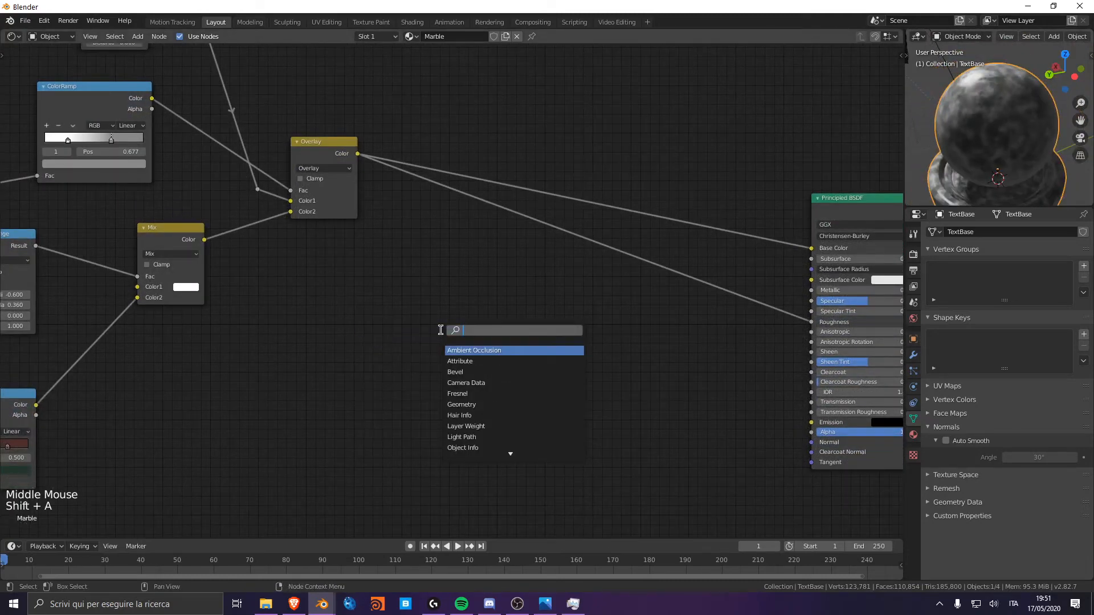
{"action": "type", "text": "bw"}
{"action": "key", "text": "Return"}
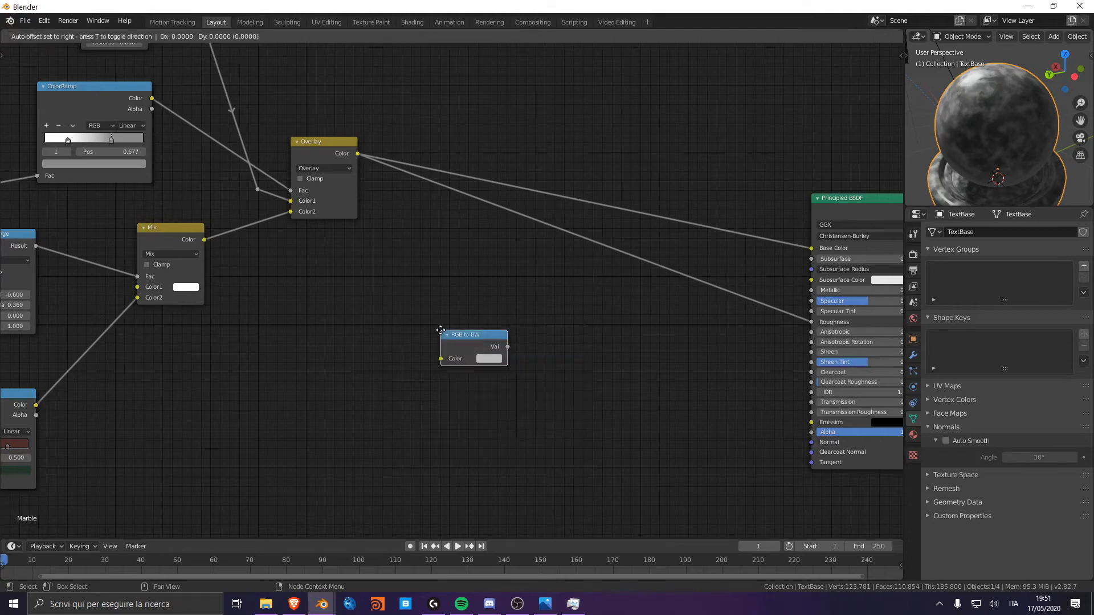
{"action": "left_click", "coordinate": [560, 236]}
{"action": "left_click_drag", "start_coordinate": [593, 242], "coordinate": [675, 283]}
{"action": "left_click", "coordinate": [708, 286]}
- Insert a ColorRamp between the RGB to BW node and the Principled BSDF's Roughness input
{"action": "middle_click_drag", "start_coordinate": [708, 286], "coordinate": [581, 335]}
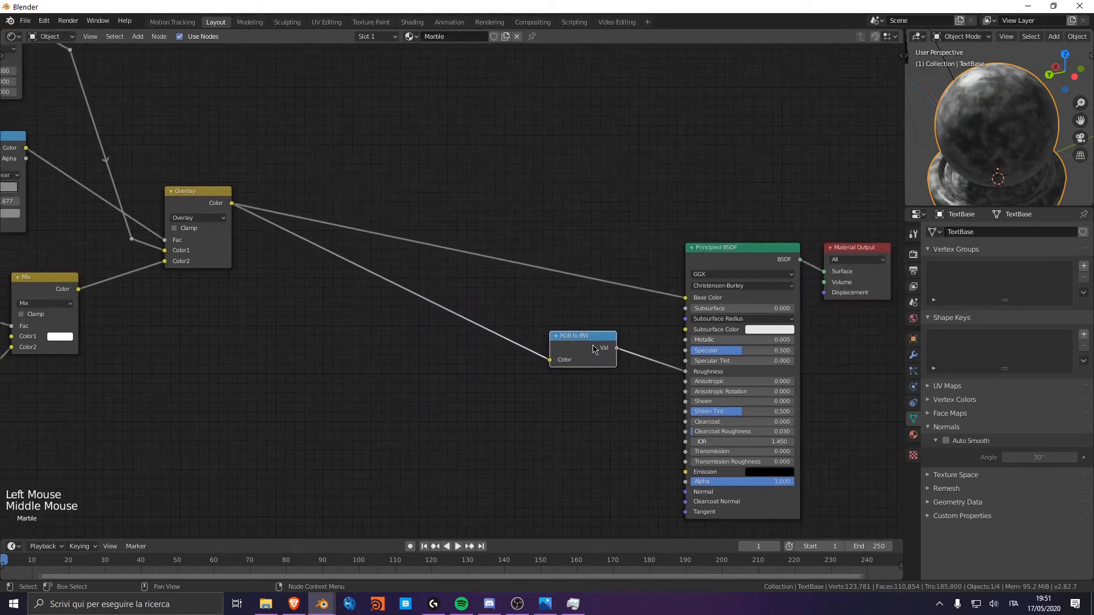
{"action": "key", "text": "shift+a"}
{"action": "type", "text": "ramp"}
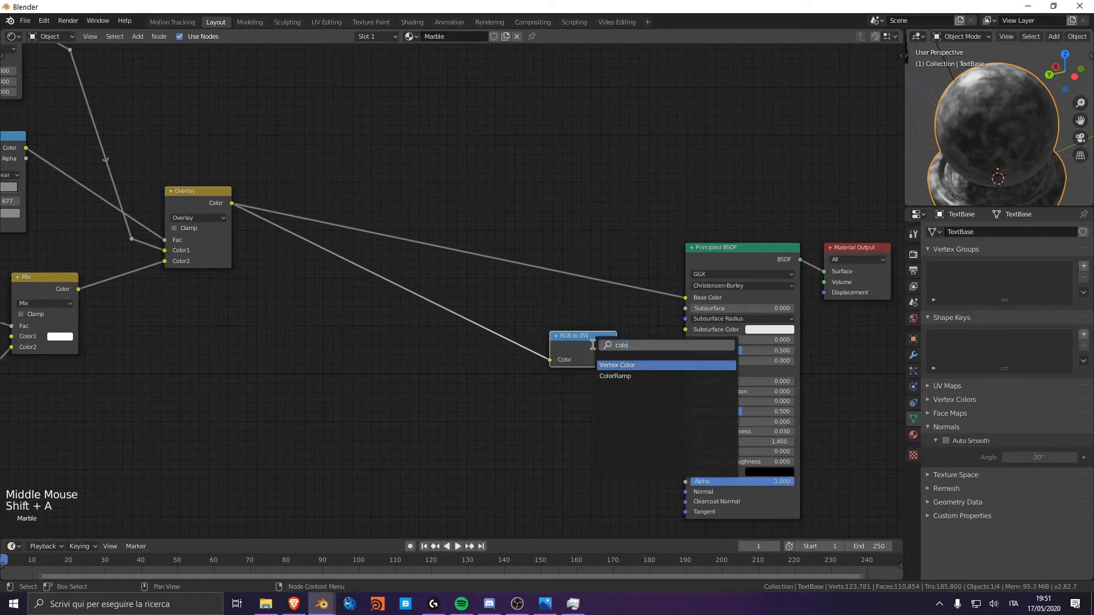
{"action": "key", "text": "Return"}
{"action": "left_click", "coordinate": [611, 344]}
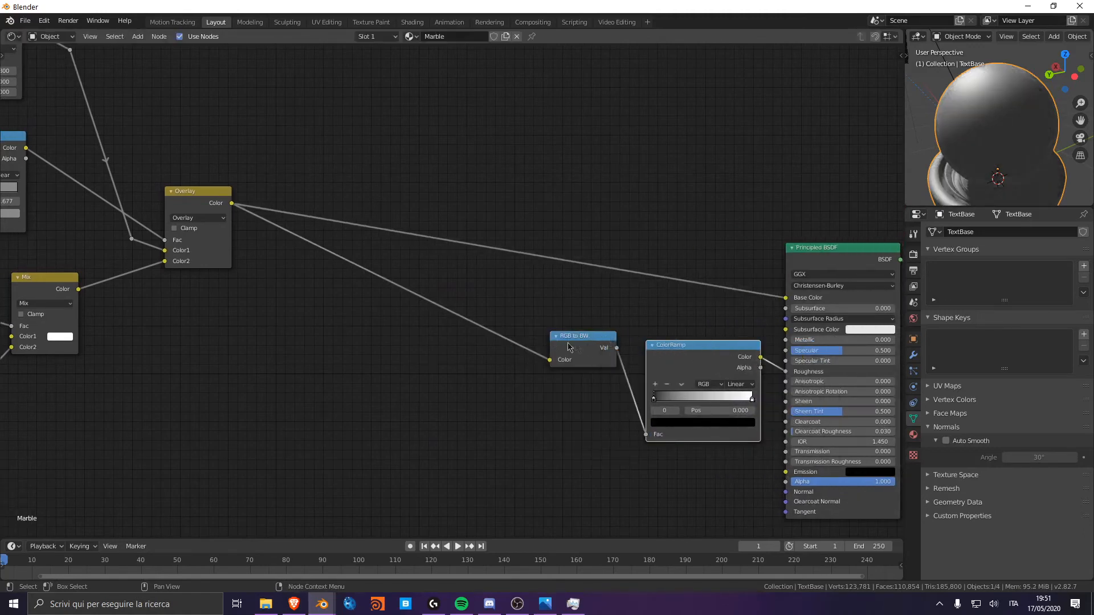
- Preview the roughness ColorRamp through the Viewer and move its black stop to position 0.095
{"action": "scroll", "coordinate": [534, 375], "scroll_direction": "down", "scroll_amount": 5}
{"action": "middle_click_drag", "start_coordinate": [534, 375], "coordinate": [403, 372]}
{"action": "scroll", "coordinate": [501, 319], "scroll_direction": "up", "scroll_amount": 8}
{"action": "middle_click_drag", "start_coordinate": [502, 390], "coordinate": [501, 305]}
{"action": "scroll", "coordinate": [502, 304], "scroll_direction": "up", "scroll_amount": 5}
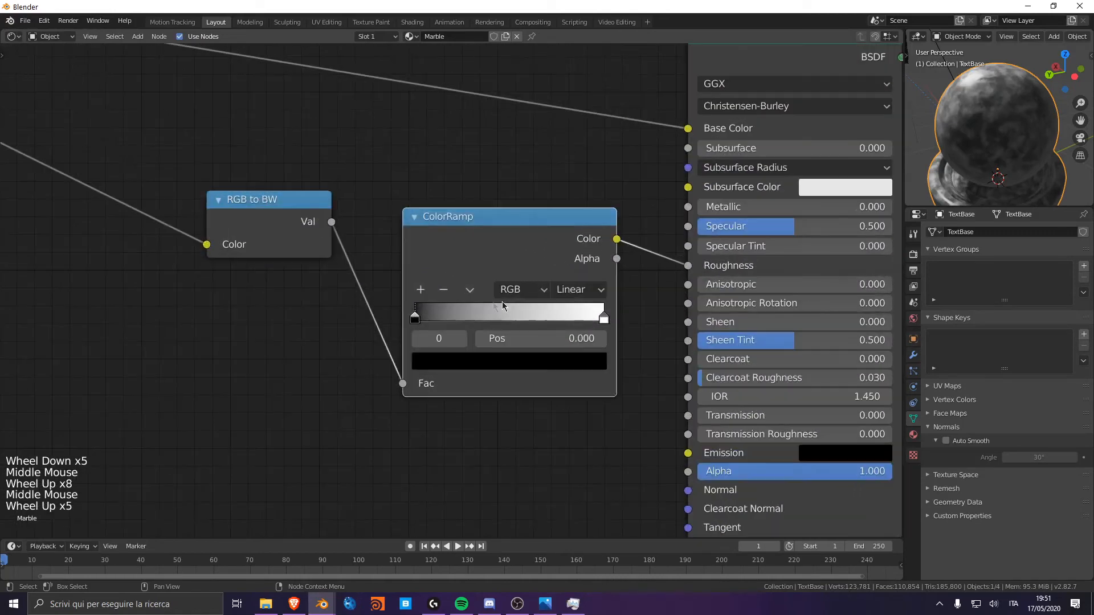
{"action": "left_click", "coordinate": [528, 241], "text": "ctrl+shift"}
{"action": "middle_click_drag", "start_coordinate": [453, 262], "coordinate": [417, 306]}
{"action": "scroll", "coordinate": [417, 306], "scroll_direction": "up", "scroll_amount": 7}
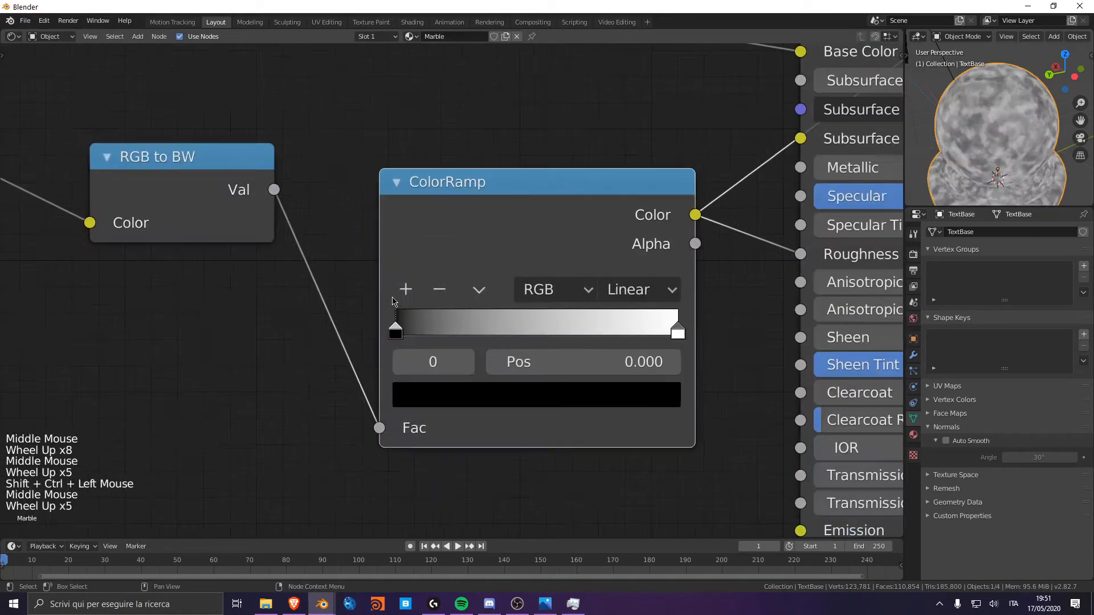
{"action": "mouse_move", "coordinate": [403, 335]}
{"action": "left_mouse_down"}
{"action": "mouse_move", "coordinate": [509, 338]}
{"action": "mouse_move", "coordinate": [424, 331]}
{"action": "left_mouse_up"}
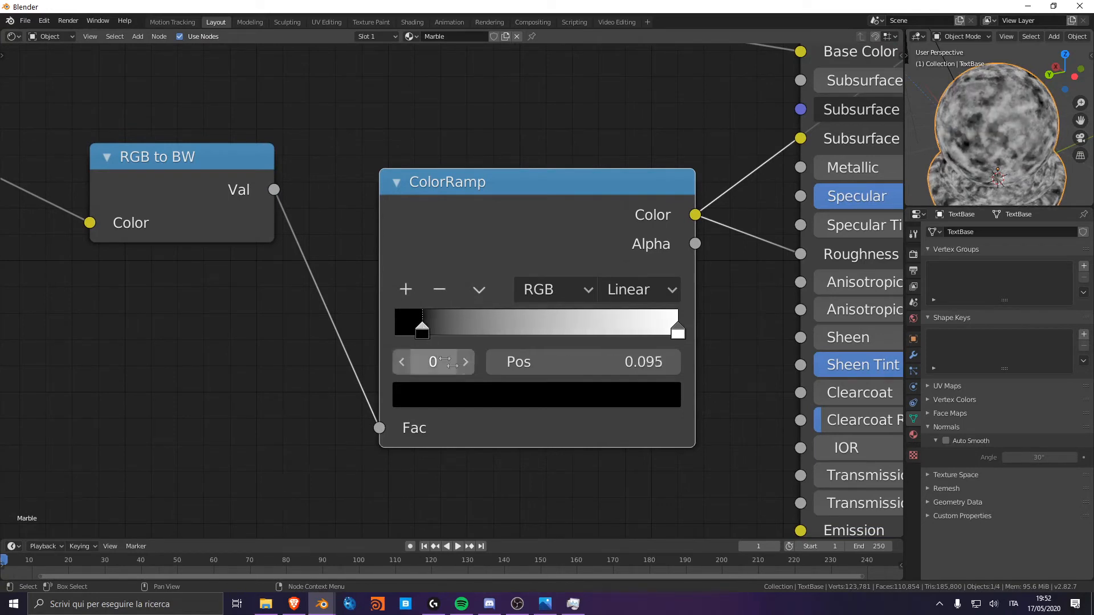
- Lighten the roughness ColorRamp's black stop to a dark grey
{"action": "left_click", "coordinate": [487, 399]}
{"action": "scroll", "coordinate": [516, 407], "scroll_direction": "down", "scroll_amount": 8}
{"action": "middle_click_drag", "start_coordinate": [516, 408], "coordinate": [524, 490]}
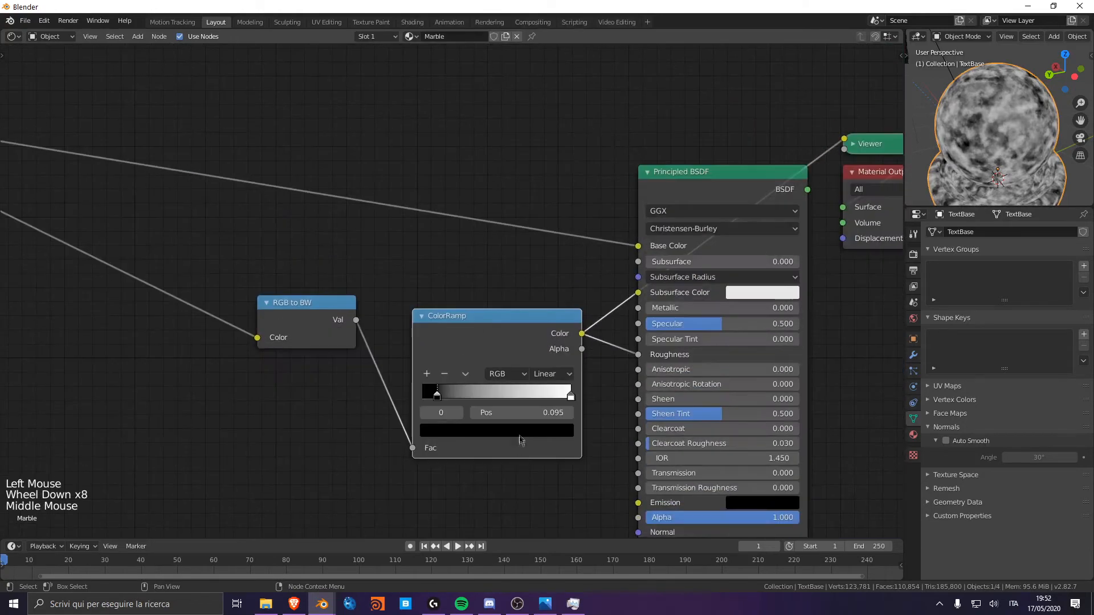
{"action": "left_click", "coordinate": [521, 434]}
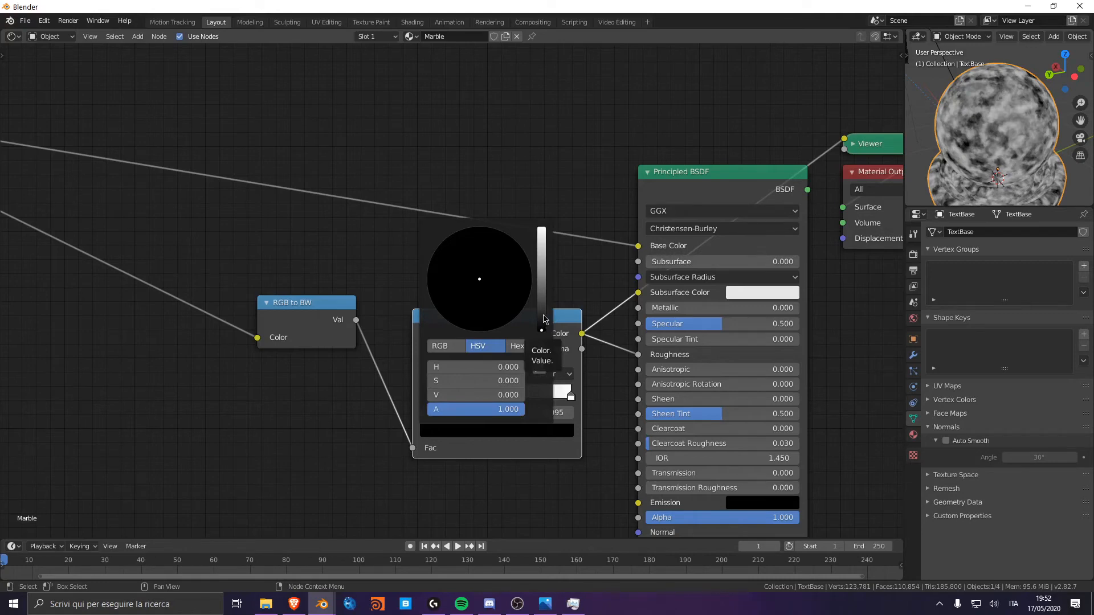
{"action": "left_click_drag", "start_coordinate": [543, 319], "coordinate": [541, 311]}
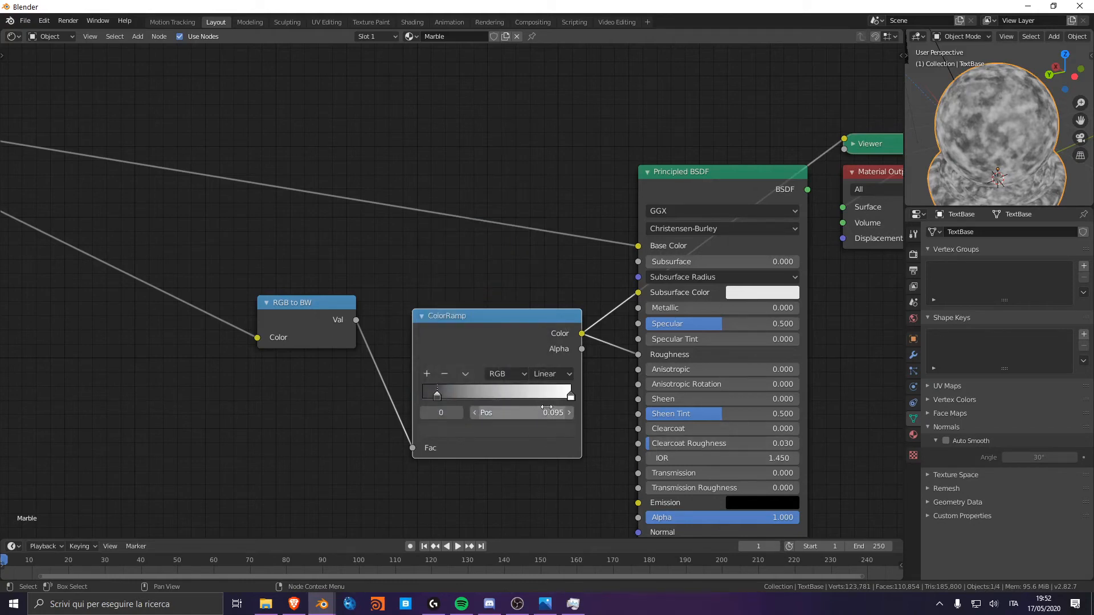
- Move the roughness ColorRamp's white stop to position 0.845 and darken it to a value of 0.635
{"action": "left_click_drag", "start_coordinate": [572, 399], "coordinate": [569, 397]}
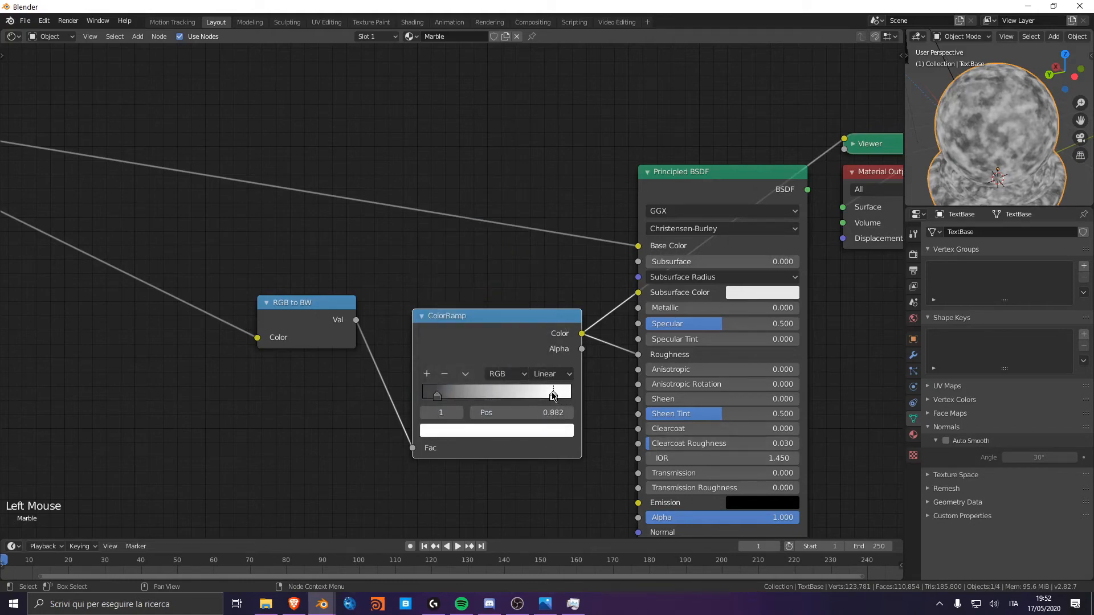
{"action": "left_click", "coordinate": [547, 435]}
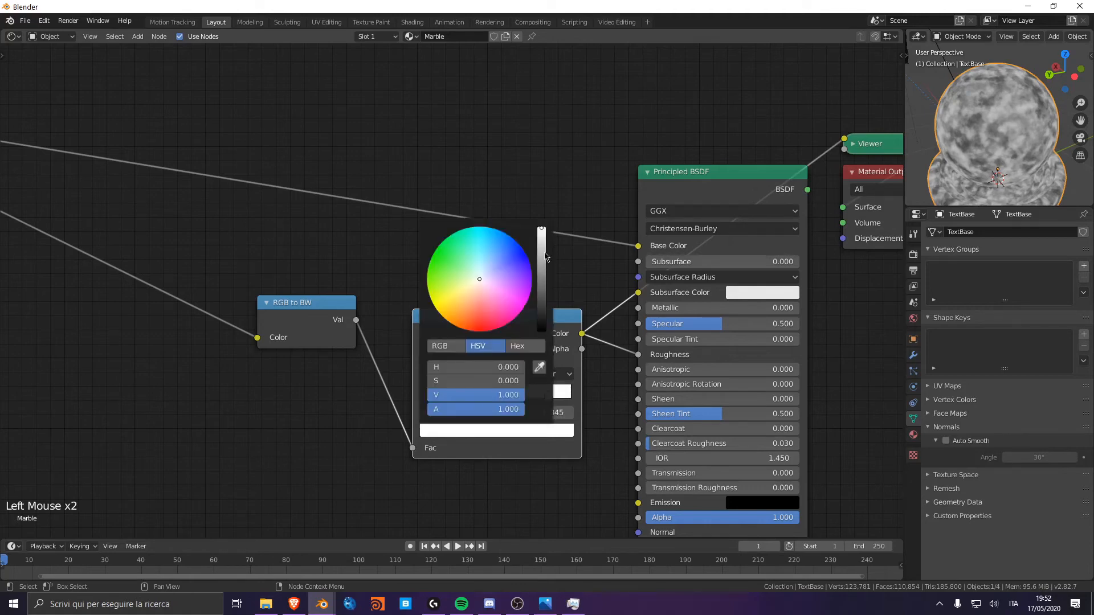
{"action": "left_click_drag", "start_coordinate": [542, 245], "coordinate": [542, 259]}
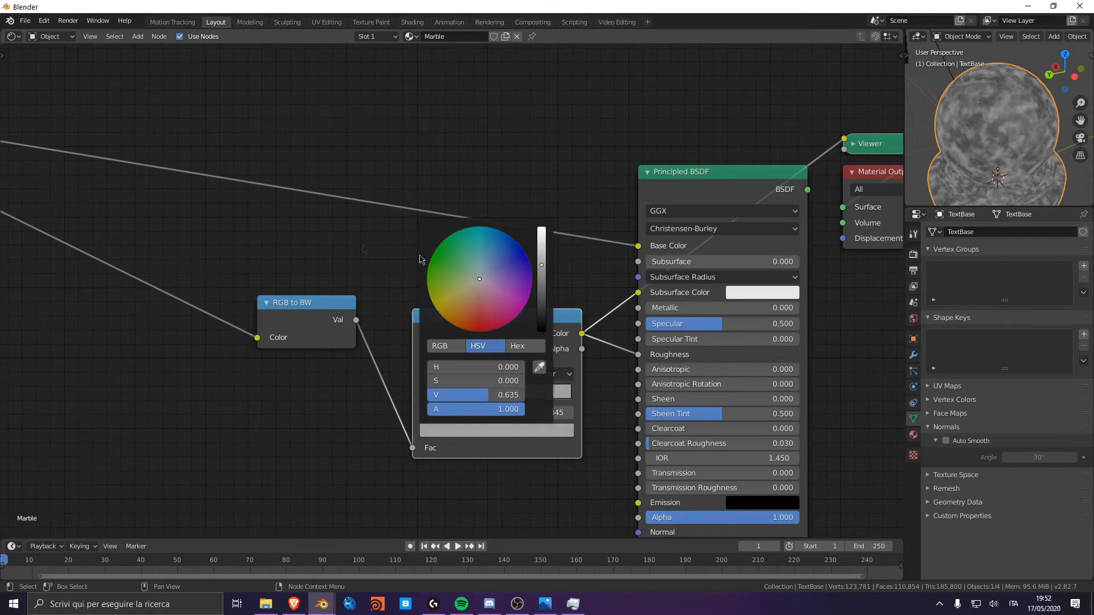
- Switch the preview from the roughness ColorRamp back to the Principled BSDF shader
{"action": "scroll", "coordinate": [444, 373], "scroll_direction": "down", "scroll_amount": 5}
{"action": "middle_click_drag", "start_coordinate": [456, 383], "coordinate": [365, 369]}
{"action": "scroll", "coordinate": [365, 367], "scroll_direction": "up", "scroll_amount": 4}
{"action": "scroll", "coordinate": [364, 367], "scroll_direction": "down", "scroll_amount": 1}
{"action": "scroll", "coordinate": [364, 366], "scroll_direction": "up", "scroll_amount": 3}
{"action": "scroll", "coordinate": [492, 277], "scroll_direction": "down", "scroll_amount": 6}
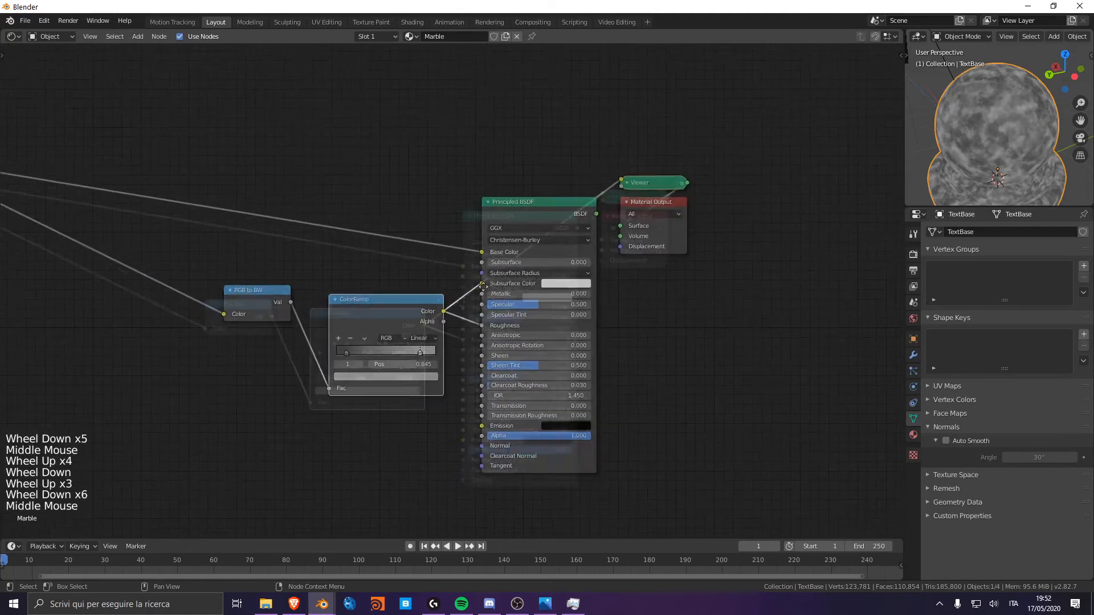
{"action": "middle_click_drag", "start_coordinate": [493, 281], "coordinate": [372, 349]}
{"action": "left_click", "coordinate": [448, 277], "text": "ctrl+shift"}
{"action": "middle_click_drag", "start_coordinate": [424, 294], "coordinate": [667, 225]}
{"action": "scroll", "coordinate": [614, 414], "scroll_direction": "up", "scroll_amount": 5}
{"action": "left_click", "coordinate": [591, 407]}
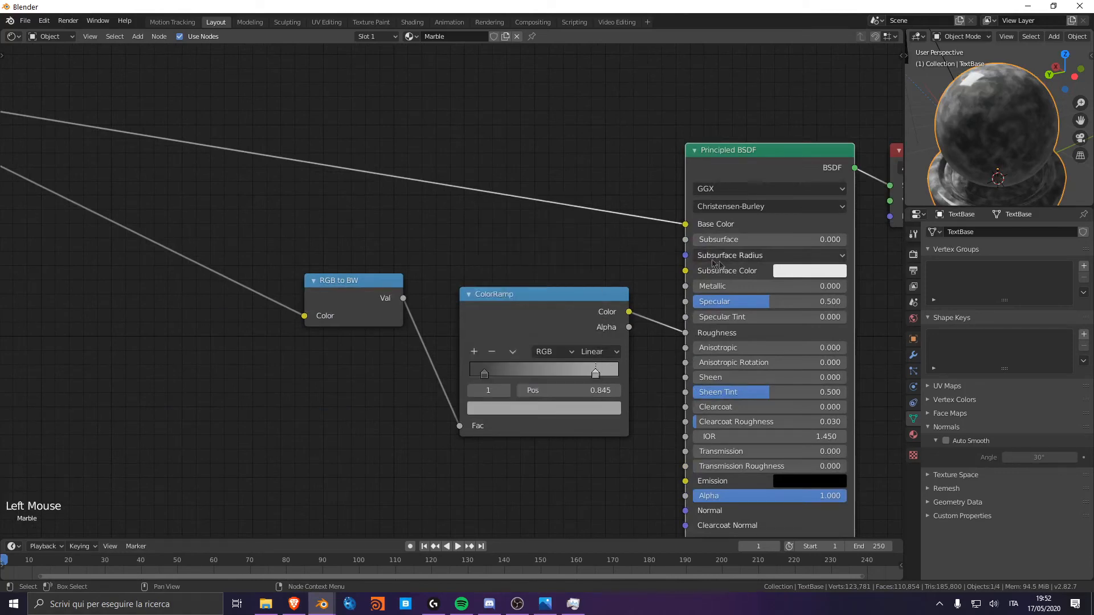
- Examine the marble's reflections on the shader ball from different angles and distances
{"action": "middle_click_drag", "start_coordinate": [777, 265], "coordinate": [669, 274]}
{"action": "middle_click_drag", "start_coordinate": [958, 132], "coordinate": [1089, 91]}
{"action": "scroll", "coordinate": [1003, 125], "scroll_direction": "down", "scroll_amount": 5}
{"action": "scroll", "coordinate": [980, 131], "scroll_direction": "up", "scroll_amount": 5}
{"action": "mouse_move", "coordinate": [1003, 126]}
{"action": "middle_mouse_down"}
{"action": "mouse_move", "coordinate": [956, 143]}
{"action": "mouse_move", "coordinate": [999, 132]}
{"action": "middle_mouse_up"}
{"action": "scroll", "coordinate": [969, 137], "scroll_direction": "down", "scroll_amount": 4}
{"action": "scroll", "coordinate": [956, 141], "scroll_direction": "up", "scroll_amount": 5}
{"action": "scroll", "coordinate": [992, 135], "scroll_direction": "down", "scroll_amount": 2}
{"action": "scroll", "coordinate": [999, 132], "scroll_direction": "up", "scroll_amount": 2}
- Set the roughness ColorRamp's dark stop at position 0.095 to a grey with value 0.397
{"action": "middle_click_drag", "start_coordinate": [476, 291], "coordinate": [544, 271]}
{"action": "scroll", "coordinate": [544, 271], "scroll_direction": "up", "scroll_amount": 2}
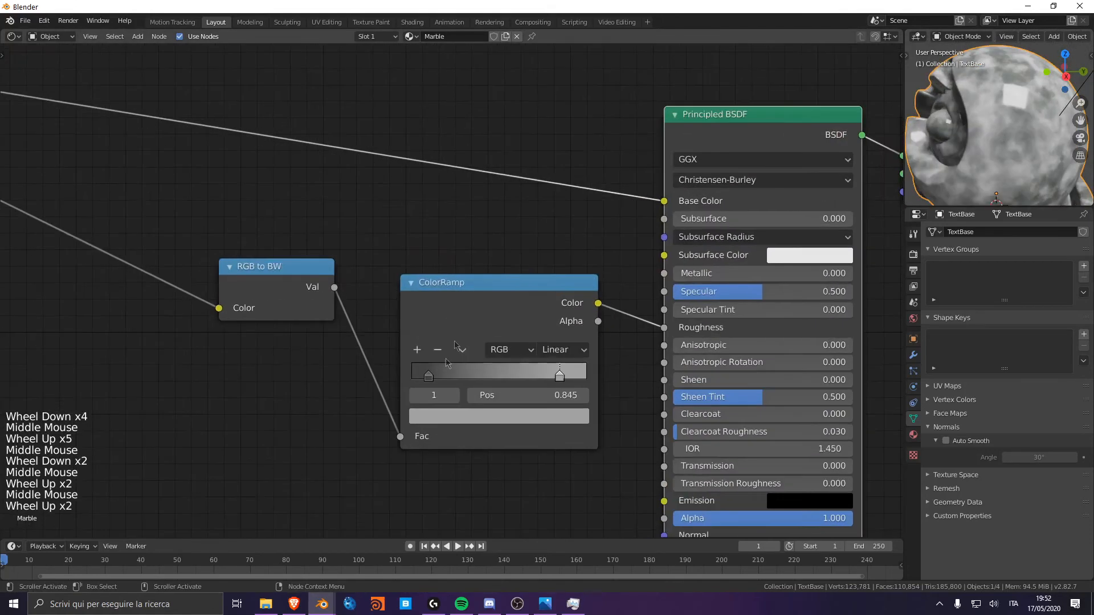
{"action": "left_click", "coordinate": [433, 384]}
{"action": "left_click", "coordinate": [449, 414]}
{"action": "left_click", "coordinate": [429, 376]}
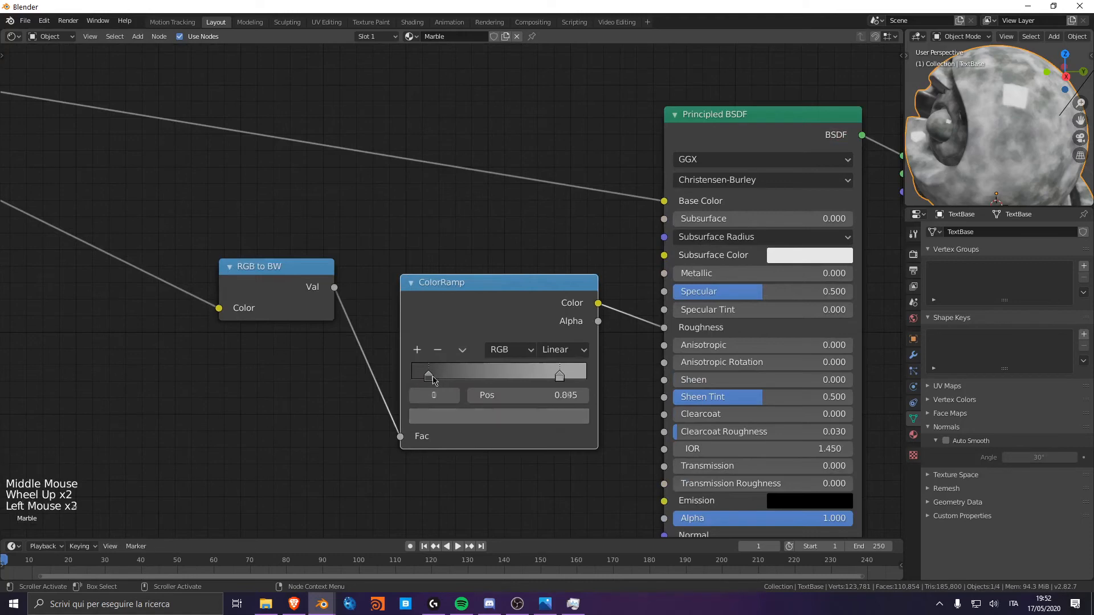
{"action": "left_click", "coordinate": [485, 416]}
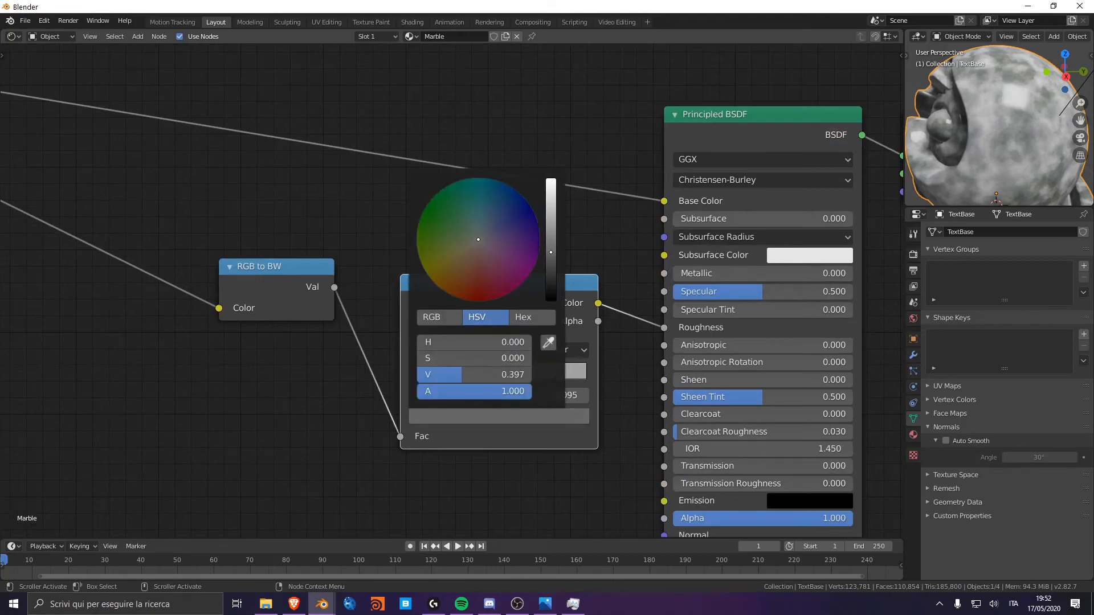
- Reposition the RGB to BW and ColorRamp nodes to tidy the roughness branch beside the Principled BSDF
{"action": "scroll", "coordinate": [348, 331], "scroll_direction": "down", "scroll_amount": 9}
{"action": "middle_click_drag", "start_coordinate": [348, 331], "coordinate": [423, 310]}
{"action": "scroll", "coordinate": [275, 346], "scroll_direction": "down", "scroll_amount": 6}
{"action": "scroll", "coordinate": [275, 346], "scroll_direction": "down", "scroll_amount": 8}
{"action": "scroll", "coordinate": [268, 346], "scroll_direction": "up", "scroll_amount": 1}
{"action": "scroll", "coordinate": [264, 344], "scroll_direction": "down", "scroll_amount": 3}
{"action": "scroll", "coordinate": [264, 344], "scroll_direction": "up", "scroll_amount": 12}
{"action": "middle_click_drag", "start_coordinate": [264, 344], "coordinate": [266, 309]}
{"action": "scroll", "coordinate": [276, 302], "scroll_direction": "up", "scroll_amount": 9}
{"action": "scroll", "coordinate": [266, 310], "scroll_direction": "down", "scroll_amount": 7}
{"action": "left_click_drag", "start_coordinate": [465, 381], "coordinate": [336, 297]}
{"action": "left_click", "coordinate": [342, 264]}
{"action": "left_click_drag", "start_coordinate": [421, 271], "coordinate": [414, 259]}
- Add a Bump node below the roughness branch and connect its Normal output to the Principled BSDF's Normal input
{"action": "scroll", "coordinate": [487, 389], "scroll_direction": "up", "scroll_amount": 8}
{"action": "middle_click_drag", "start_coordinate": [487, 389], "coordinate": [322, 300]}
{"action": "scroll", "coordinate": [442, 349], "scroll_direction": "down", "scroll_amount": 8}
{"action": "scroll", "coordinate": [322, 301], "scroll_direction": "up", "scroll_amount": 1}
{"action": "key", "text": "shift+a"}
{"action": "key", "text": "Return"}
{"action": "type", "text": "bumpo"}
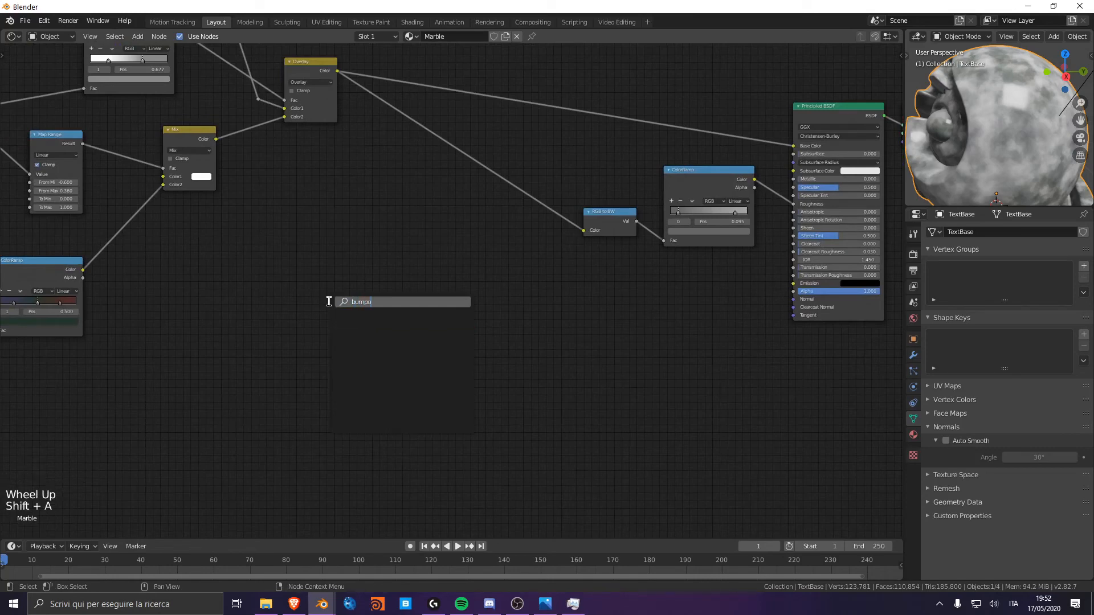
{"action": "key", "text": "BackSpace"}
{"action": "key", "text": "Return"}
{"action": "left_click", "coordinate": [615, 305]}
{"action": "mouse_move", "coordinate": [642, 310]}
{"action": "right_mouse_down", "text": "alt"}
{"action": "mouse_move", "coordinate": [891, 280]}
{"action": "mouse_move", "coordinate": [793, 300]}
{"action": "right_mouse_up", "text": "alt"}
{"action": "mouse_move", "coordinate": [628, 297]}
{"action": "middle_mouse_down"}
{"action": "mouse_move", "coordinate": [627, 327]}
{"action": "mouse_move", "coordinate": [626, 307]}
{"action": "middle_mouse_up"}
{"action": "scroll", "coordinate": [627, 327], "scroll_direction": "up", "scroll_amount": 3}
{"action": "scroll", "coordinate": [578, 310], "scroll_direction": "down", "scroll_amount": 6}
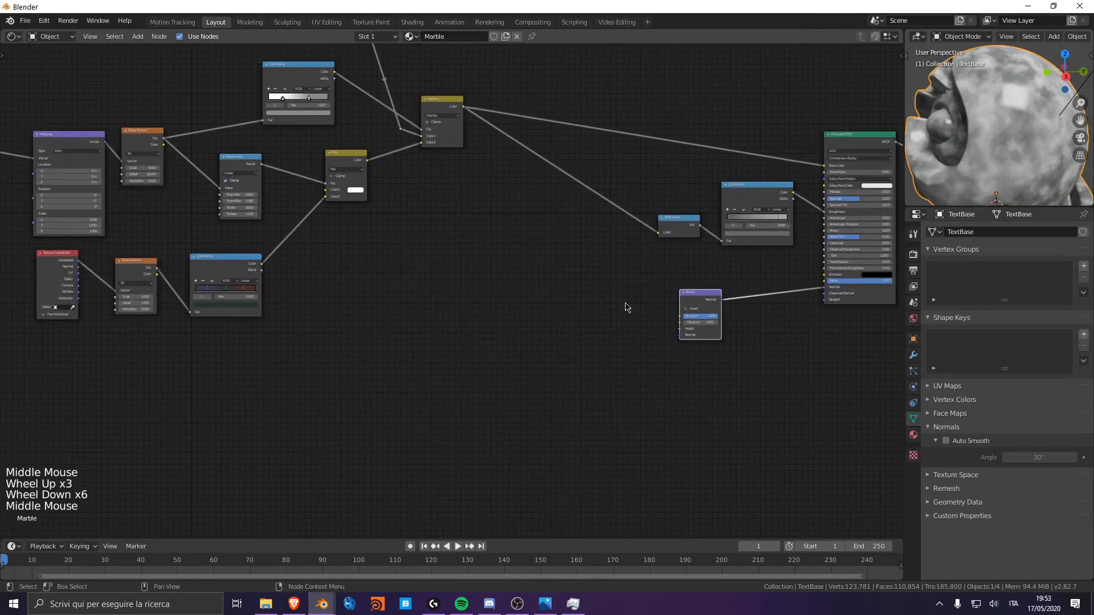
- Add a ColorRamp before the Bump node and connect its Color output to the Bump's Height input
{"action": "key", "text": "shift+a"}
{"action": "type", "text": "co"}
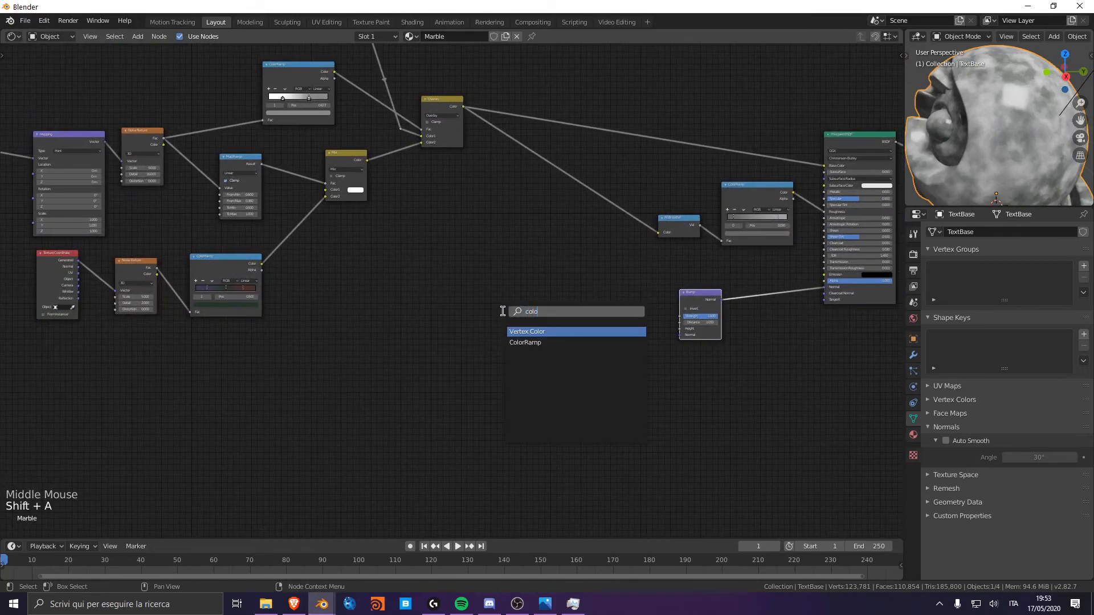
{"action": "type", "text": "lo"}
{"action": "left_click", "coordinate": [525, 342]}
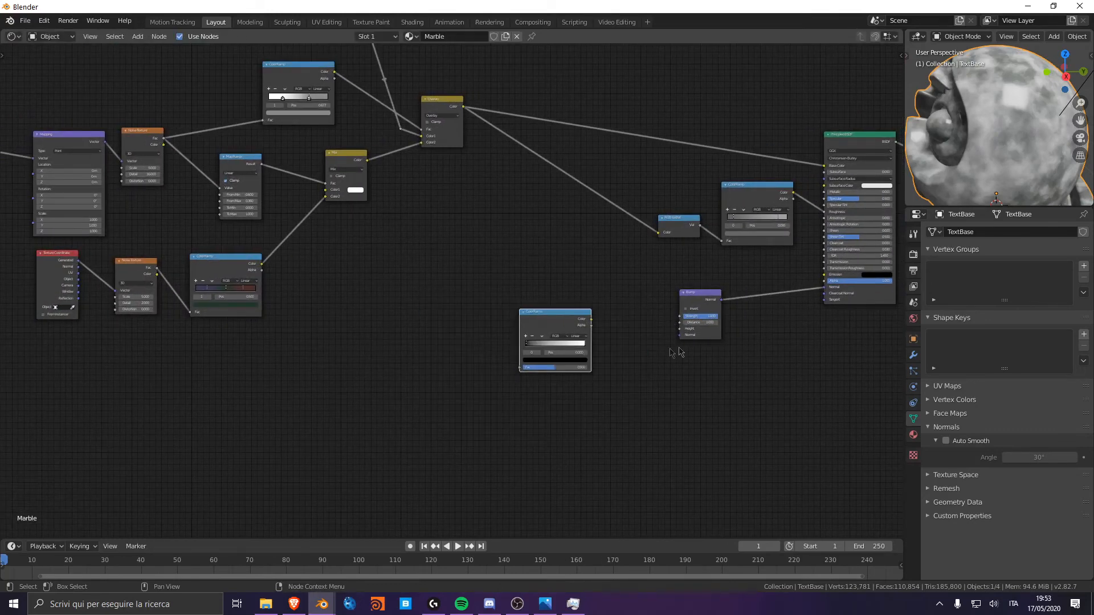
{"action": "mouse_move", "coordinate": [592, 319]}
{"action": "left_mouse_down"}
{"action": "mouse_move", "coordinate": [700, 331]}
{"action": "mouse_move", "coordinate": [688, 331]}
{"action": "left_mouse_up"}
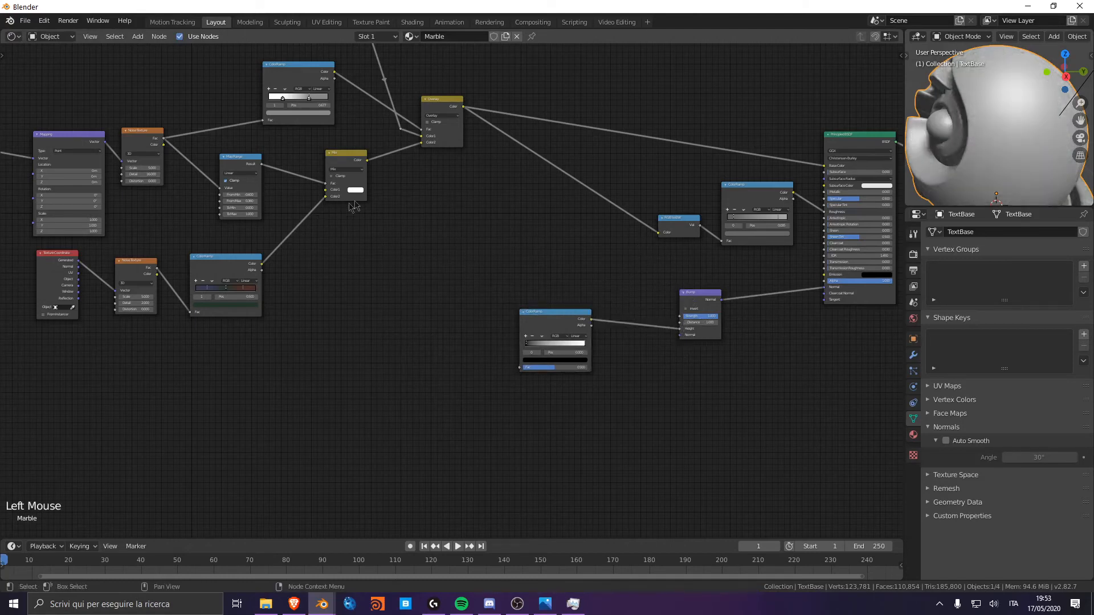
- Add a Noise Texture beside the bump ColorRamp and connect its Fac output to the ramp's Fac input
{"action": "middle_click_drag", "start_coordinate": [442, 119], "coordinate": [447, 114]}
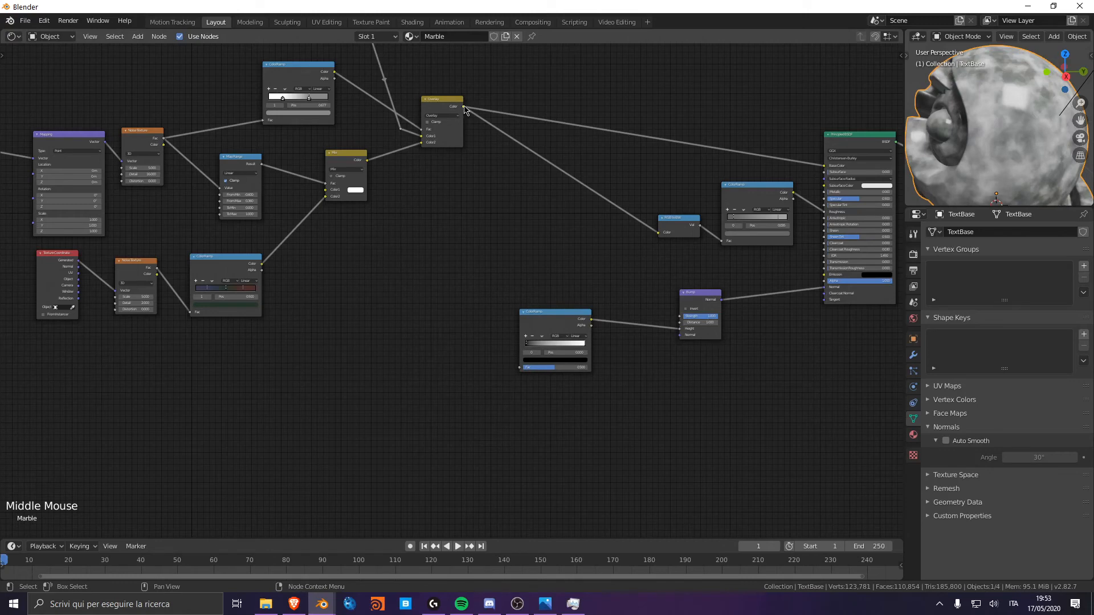
{"action": "key", "text": "shift+a"}
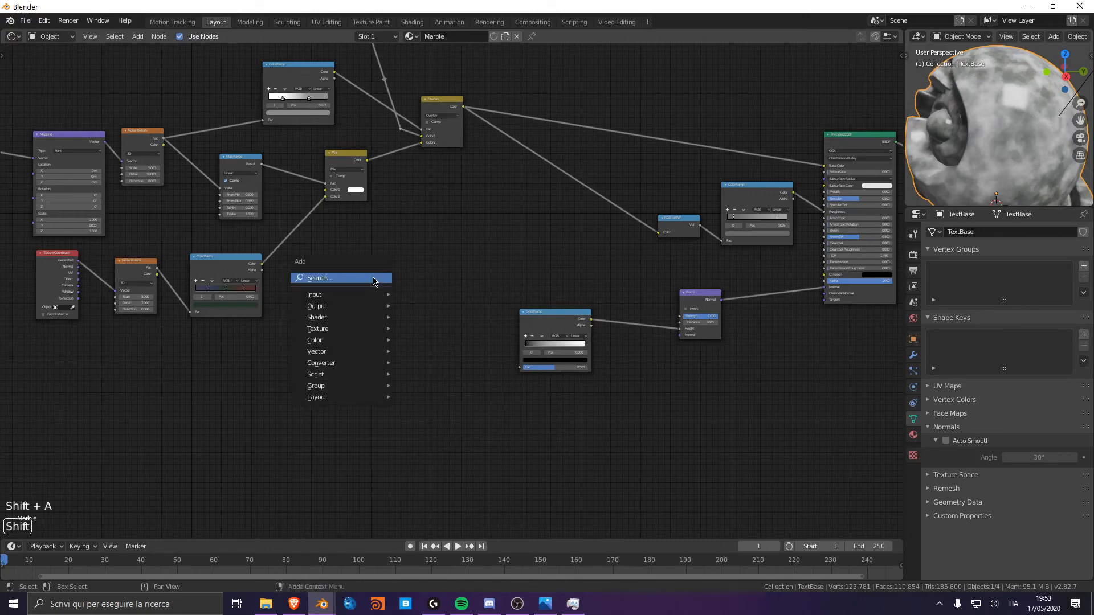
{"action": "left_click", "coordinate": [373, 278]}
{"action": "type", "text": "noi"}
{"action": "key", "text": "Return"}
{"action": "left_click", "coordinate": [426, 306]}
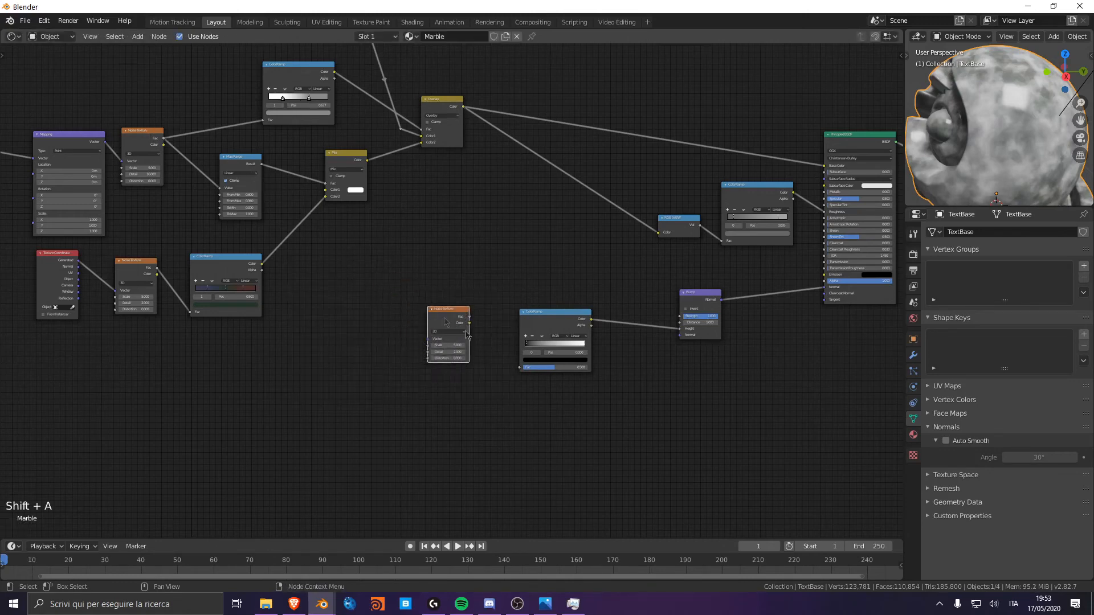
{"action": "scroll", "coordinate": [426, 306], "scroll_direction": "up", "scroll_amount": 1}
{"action": "middle_click_drag", "start_coordinate": [426, 305], "coordinate": [415, 244]}
{"action": "scroll", "coordinate": [416, 244], "scroll_direction": "up", "scroll_amount": 8}
{"action": "left_click_drag", "start_coordinate": [371, 290], "coordinate": [471, 393]}
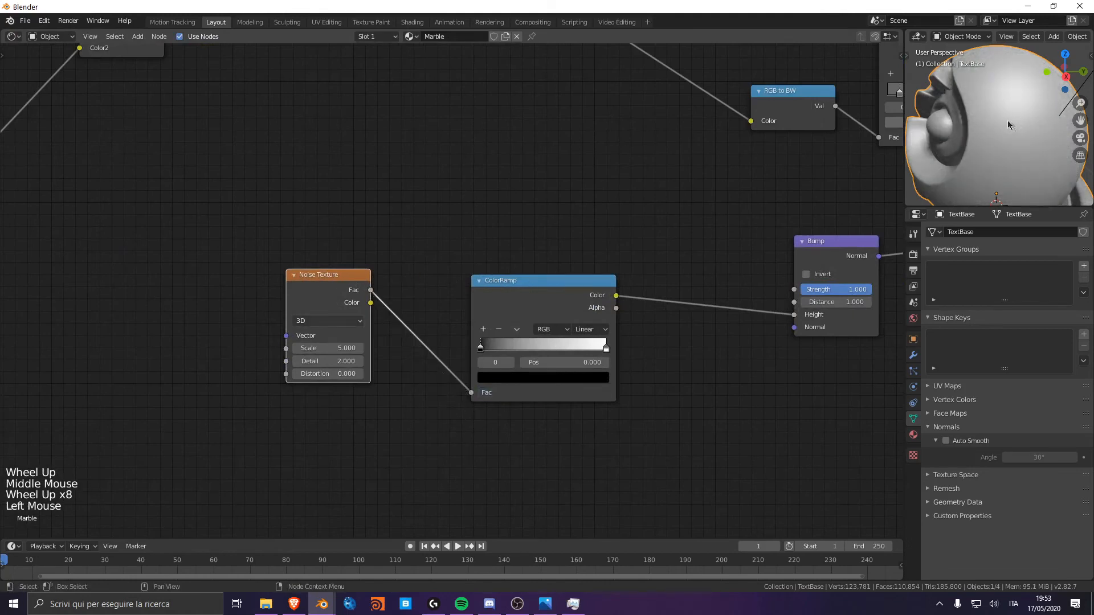
- Set the Bump node's Distance to 0.01 and check the surface on the shader ball
{"action": "middle_click_drag", "start_coordinate": [993, 119], "coordinate": [1003, 117]}
{"action": "middle_click_drag", "start_coordinate": [1002, 116], "coordinate": [1011, 115]}
{"action": "scroll", "coordinate": [1011, 115], "scroll_direction": "down", "scroll_amount": 2}
{"action": "middle_click_drag", "start_coordinate": [1011, 115], "coordinate": [985, 182]}
{"action": "scroll", "coordinate": [996, 104], "scroll_direction": "up", "scroll_amount": 3}
{"action": "scroll", "coordinate": [712, 284], "scroll_direction": "up", "scroll_amount": 5}
{"action": "middle_click_drag", "start_coordinate": [781, 288], "coordinate": [564, 250]}
{"action": "scroll", "coordinate": [564, 250], "scroll_direction": "up", "scroll_amount": 4}
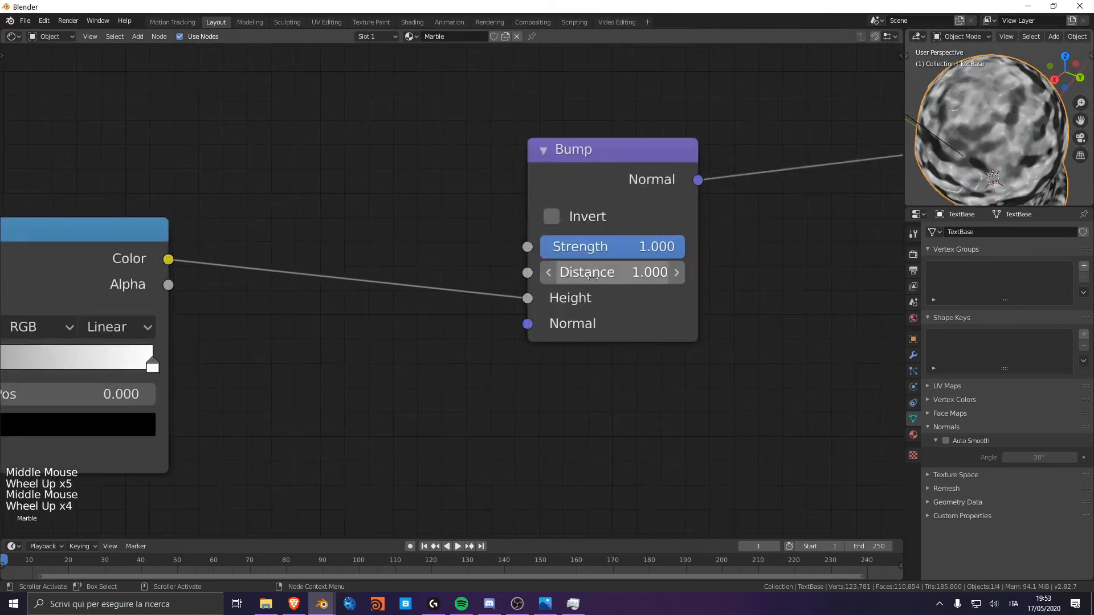
{"action": "left_click", "coordinate": [634, 268]}
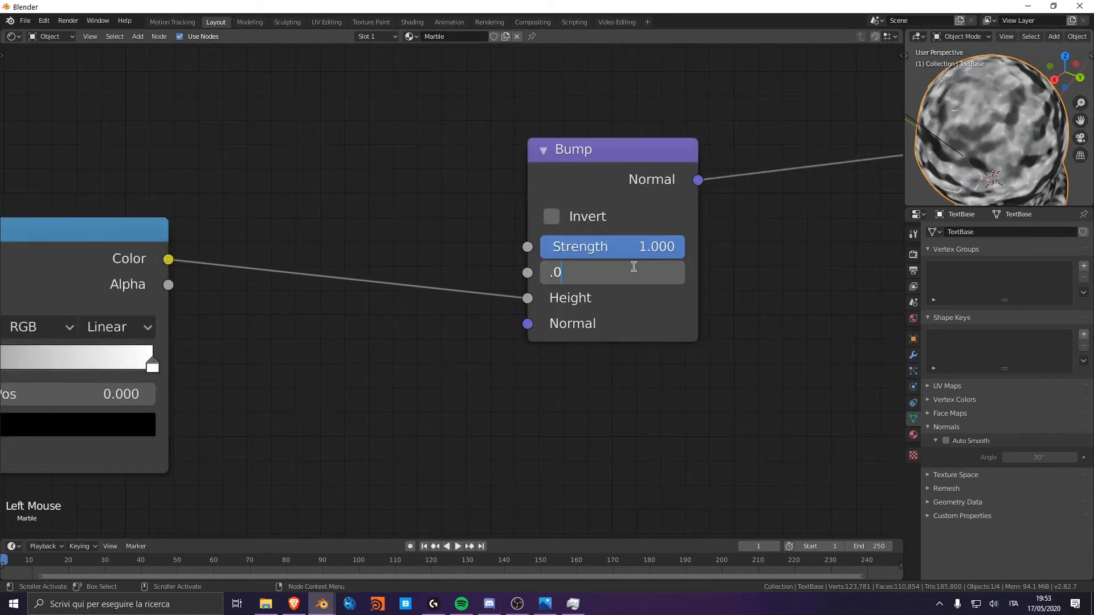
{"action": "type", "text": ".01"}
{"action": "key", "text": "Return"}
{"action": "middle_click_drag", "start_coordinate": [988, 123], "coordinate": [939, 86]}
- Set the Bump node's Distance to 0.1 and check the relief on the shader ball
{"action": "left_click", "coordinate": [618, 267]}
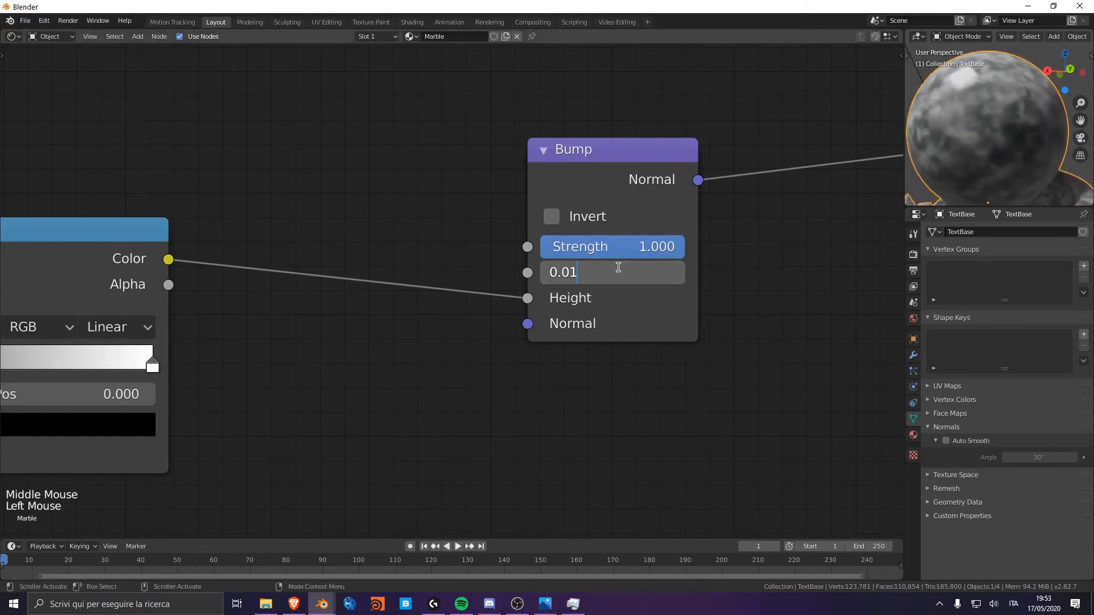
{"action": "key", "text": "Return"}
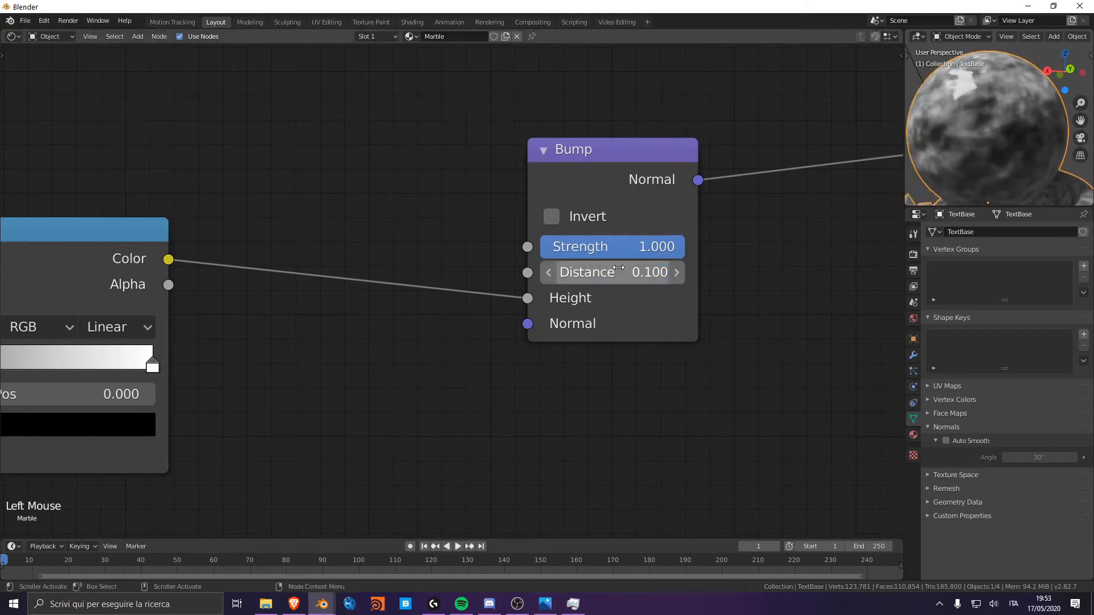
{"action": "mouse_move", "coordinate": [991, 131]}
{"action": "middle_mouse_down"}
{"action": "mouse_move", "coordinate": [1008, 166]}
{"action": "mouse_move", "coordinate": [995, 142]}
{"action": "middle_mouse_up"}
{"action": "scroll", "coordinate": [1005, 160], "scroll_direction": "down", "scroll_amount": 3}
{"action": "scroll", "coordinate": [1009, 166], "scroll_direction": "up", "scroll_amount": 2}
- Preview the bump branch's Noise Texture and its ColorRamp output directly on the shader ball
{"action": "middle_click_drag", "start_coordinate": [231, 255], "coordinate": [547, 220]}
{"action": "scroll", "coordinate": [547, 219], "scroll_direction": "down", "scroll_amount": 6}
{"action": "middle_click_drag", "start_coordinate": [74, 240], "coordinate": [415, 245]}
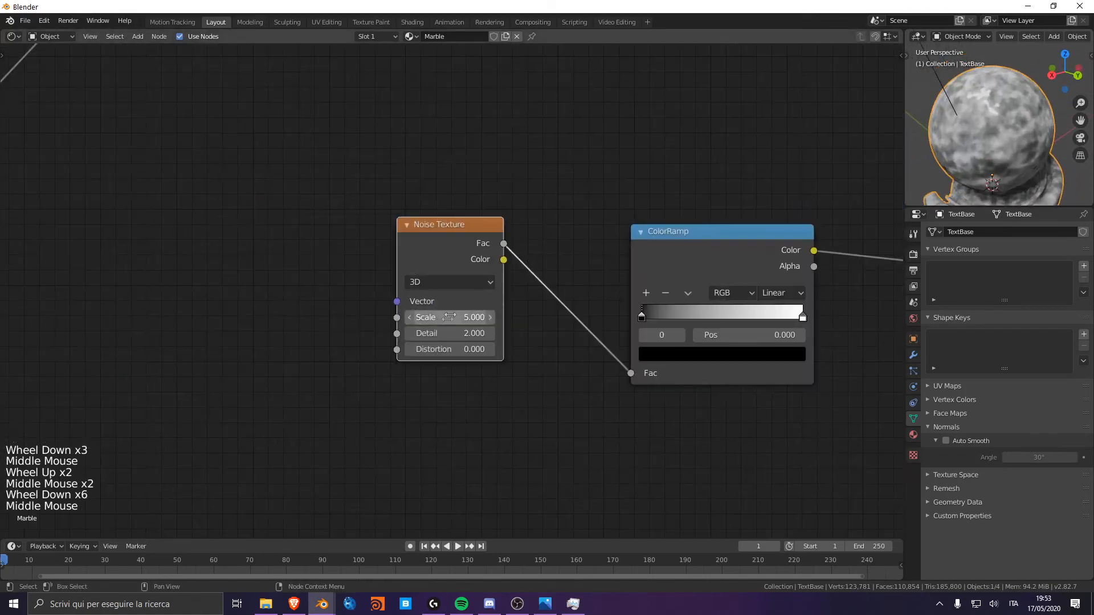
{"action": "left_click", "coordinate": [479, 268], "text": "ctrl+shift"}
{"action": "middle_click_drag", "start_coordinate": [561, 244], "coordinate": [480, 239]}
{"action": "scroll", "coordinate": [480, 239], "scroll_direction": "up", "scroll_amount": 3}
{"action": "left_click", "coordinate": [684, 237]}
{"action": "left_click", "coordinate": [684, 237], "text": "ctrl+shift"}
- Move the bump ColorRamp's black stop to position 0.332 and its white stop to 0.714
{"action": "scroll", "coordinate": [627, 273], "scroll_direction": "up", "scroll_amount": 1}
{"action": "middle_click_drag", "start_coordinate": [627, 274], "coordinate": [570, 311]}
{"action": "scroll", "coordinate": [569, 311], "scroll_direction": "up", "scroll_amount": 5}
{"action": "left_click", "coordinate": [558, 317]}
{"action": "left_click_drag", "start_coordinate": [559, 319], "coordinate": [670, 311]}
{"action": "left_click_drag", "start_coordinate": [846, 321], "coordinate": [747, 321]}
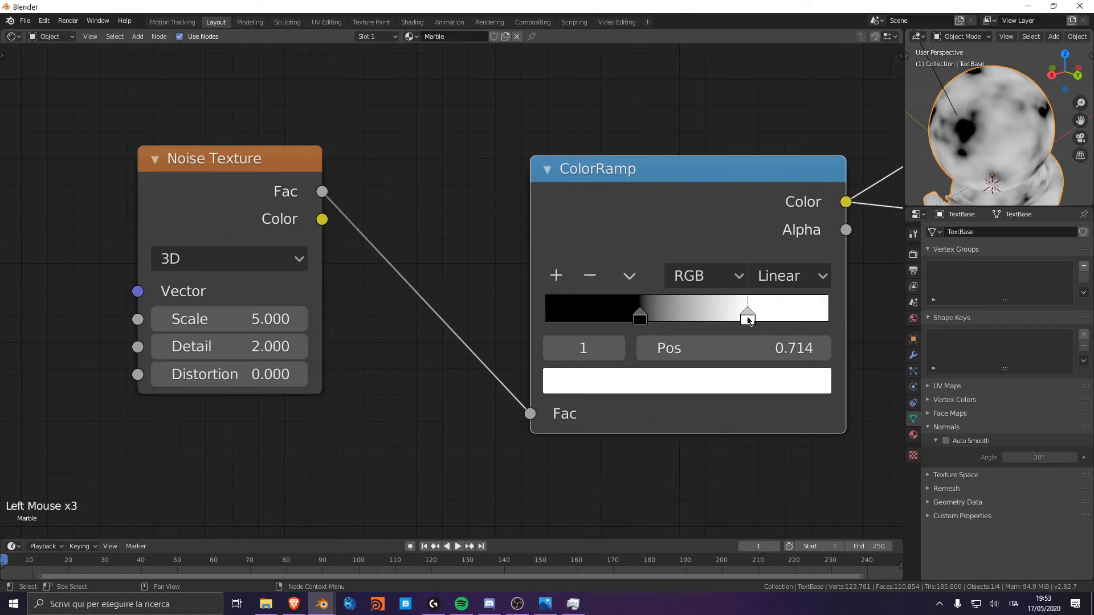
- Set the bump ColorRamp's dark stop at 0.332 to a dark grey with value 0.272
{"action": "left_click", "coordinate": [640, 318]}
{"action": "left_click", "coordinate": [667, 380]}
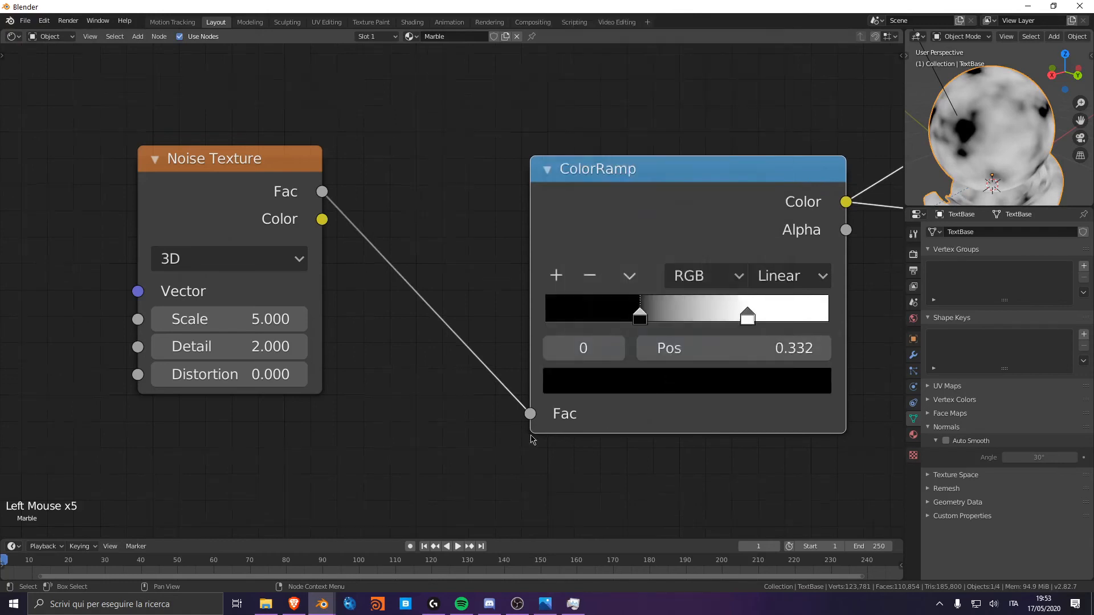
{"action": "scroll", "coordinate": [576, 369], "scroll_direction": "down", "scroll_amount": 8}
{"action": "left_click", "coordinate": [585, 339]}
{"action": "left_click", "coordinate": [618, 222]}
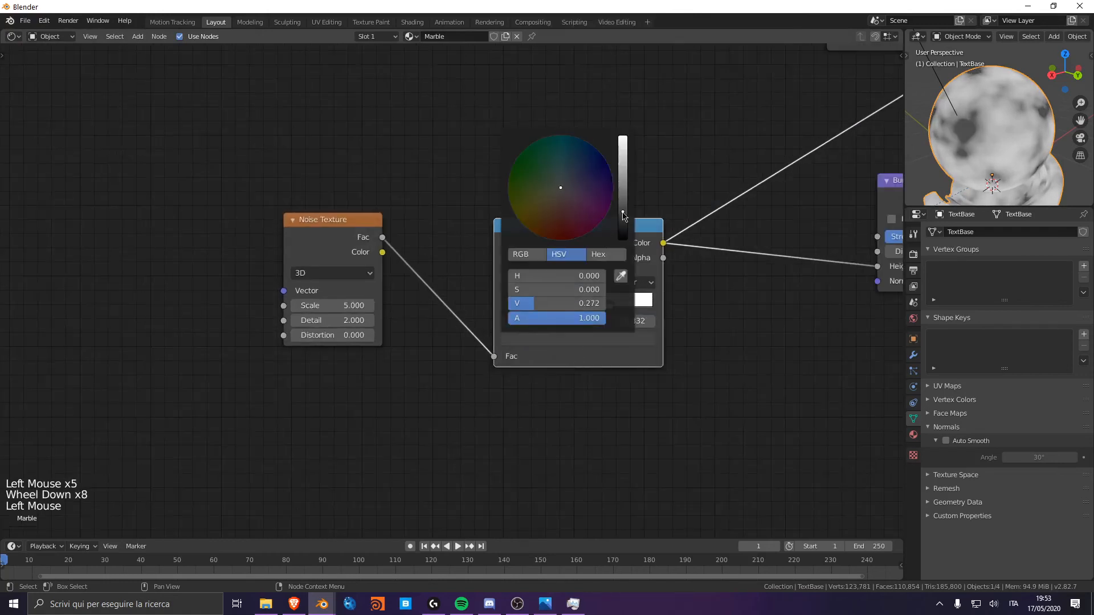
- Set the bump Noise Texture's Detail to 16
{"action": "scroll", "coordinate": [542, 309], "scroll_direction": "up", "scroll_amount": 2}
{"action": "middle_click_drag", "start_coordinate": [340, 359], "coordinate": [605, 310]}
{"action": "scroll", "coordinate": [541, 310], "scroll_direction": "up", "scroll_amount": 4}
{"action": "scroll", "coordinate": [398, 327], "scroll_direction": "down", "scroll_amount": 10}
{"action": "scroll", "coordinate": [606, 310], "scroll_direction": "up", "scroll_amount": 6}
{"action": "left_click_drag", "start_coordinate": [262, 326], "coordinate": [342, 325]}
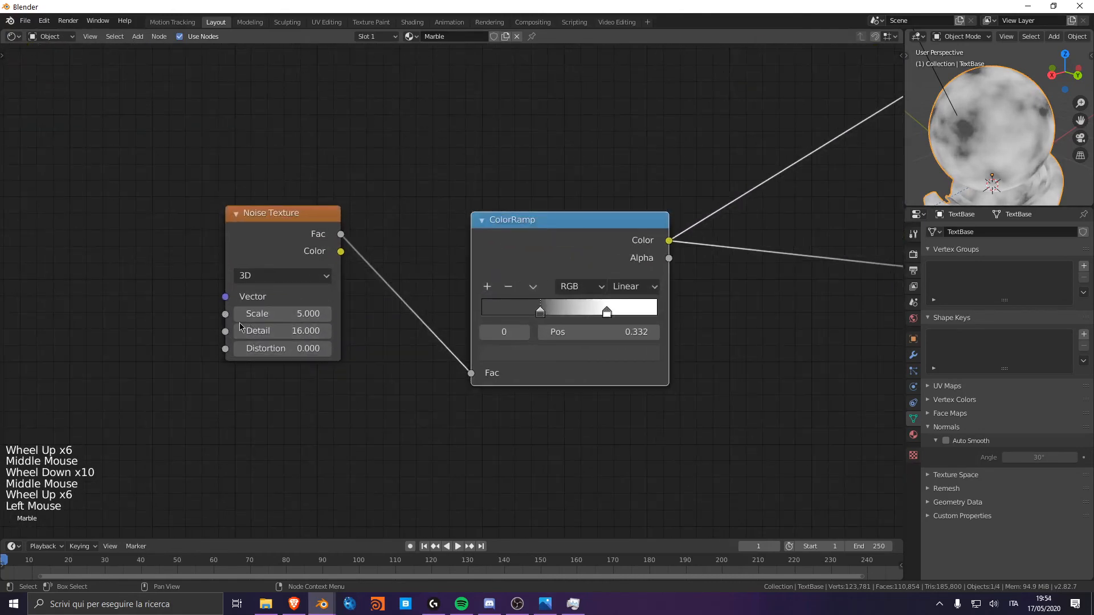
- Switch the bump Noise Texture to 4D and set its W value to 2.7
{"action": "left_click", "coordinate": [269, 275]}
{"action": "left_click", "coordinate": [267, 349]}
{"action": "left_click_drag", "start_coordinate": [265, 315], "coordinate": [315, 314]}
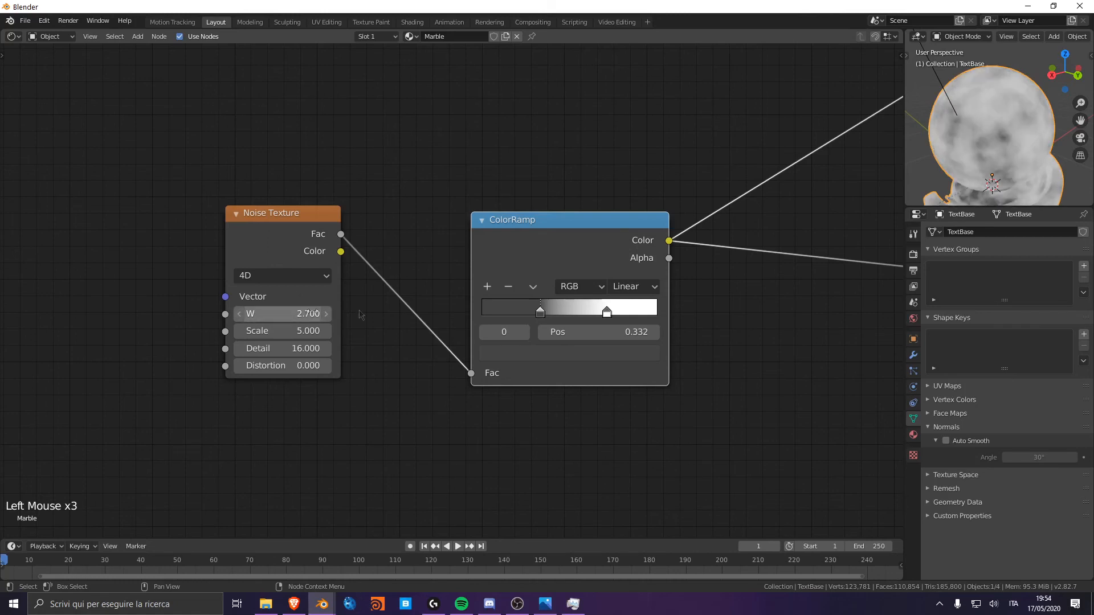
- Move the bump ColorRamp's white stop closer to the dark stop at 0.332 and set the Noise Texture's Scale to 6.5
{"action": "left_click_drag", "start_coordinate": [540, 315], "coordinate": [516, 315]}
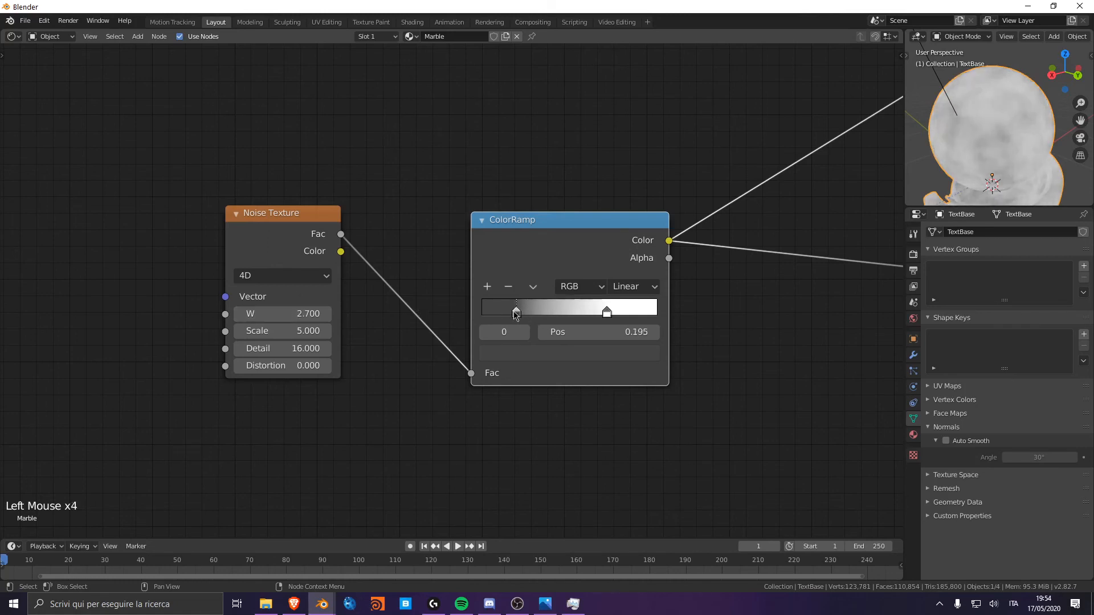
{"action": "left_click_drag", "start_coordinate": [604, 315], "coordinate": [542, 315]}
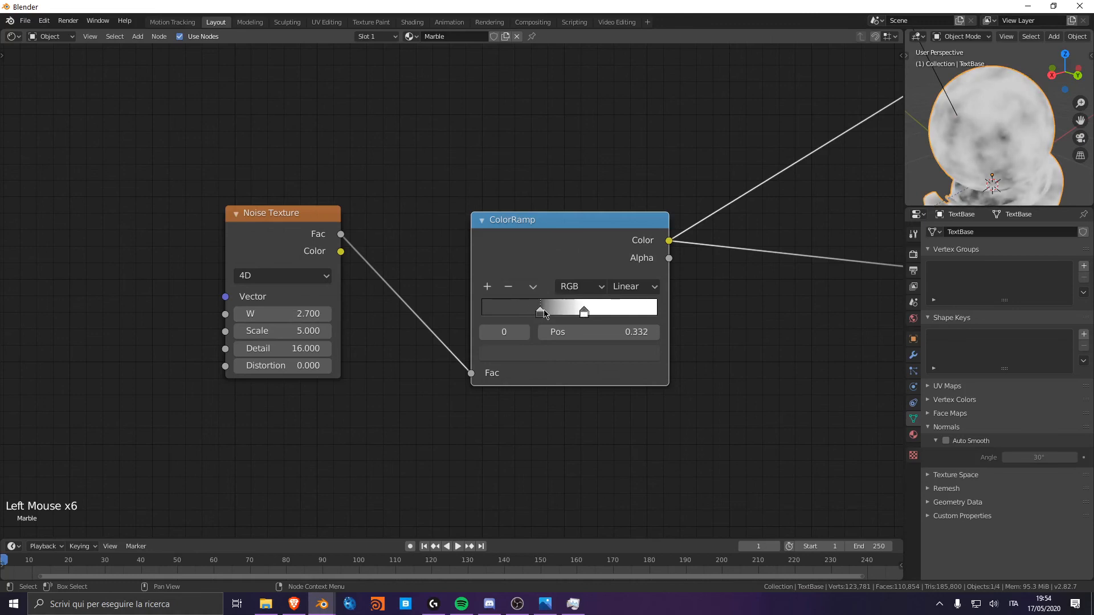
{"action": "scroll", "coordinate": [980, 137], "scroll_direction": "down", "scroll_amount": 3}
{"action": "middle_click_drag", "start_coordinate": [980, 137], "coordinate": [946, 137]}
{"action": "scroll", "coordinate": [262, 350], "scroll_direction": "up", "scroll_amount": 3}
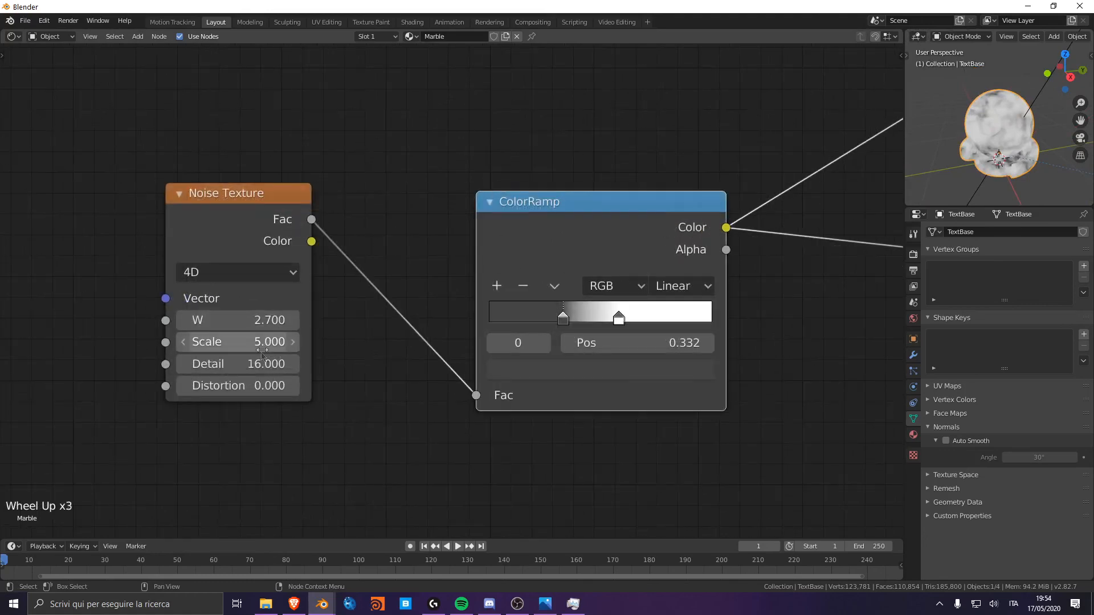
{"action": "left_click_drag", "start_coordinate": [262, 350], "coordinate": [294, 342]}
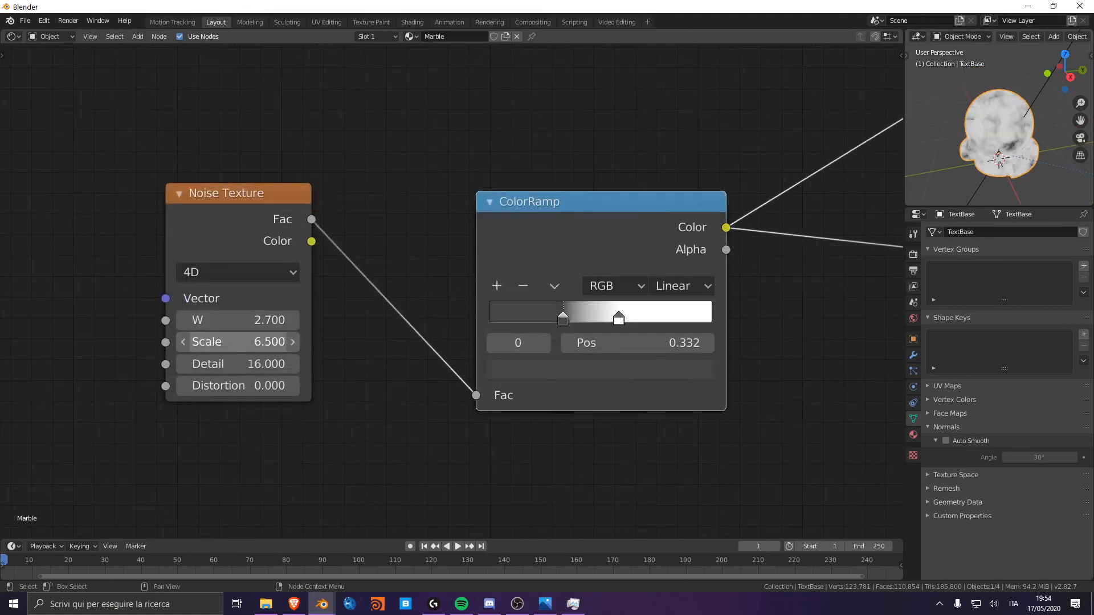
- Switch the preview back to the Principled BSDF and examine the bumpy surface from several angles
{"action": "scroll", "coordinate": [980, 149], "scroll_direction": "up", "scroll_amount": 6}
{"action": "middle_click_drag", "start_coordinate": [979, 148], "coordinate": [971, 160]}
{"action": "scroll", "coordinate": [971, 160], "scroll_direction": "down", "scroll_amount": 3}
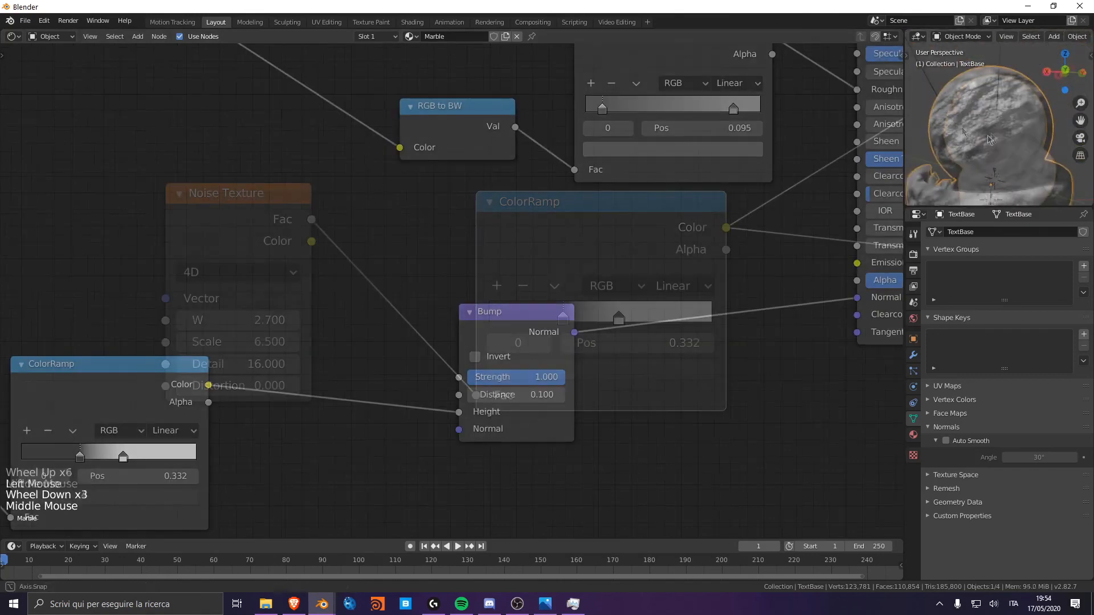
{"action": "scroll", "coordinate": [1022, 130], "scroll_direction": "up", "scroll_amount": 3}
{"action": "scroll", "coordinate": [1022, 130], "scroll_direction": "down", "scroll_amount": 2}
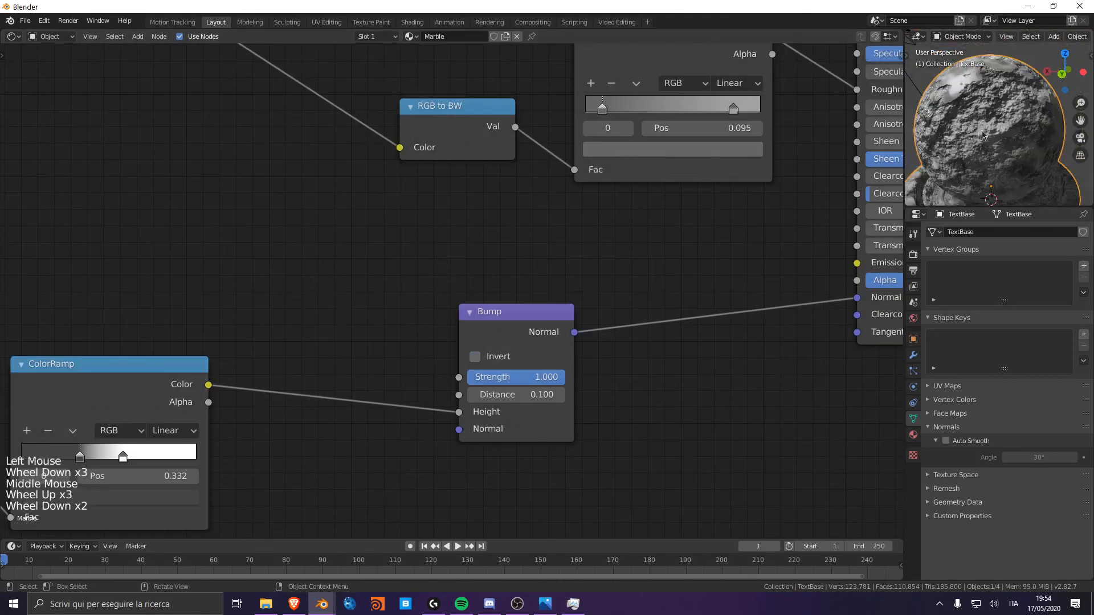
{"action": "middle_click_drag", "start_coordinate": [1023, 130], "coordinate": [1002, 115]}
- Examine the bump ColorRamp's stops and its link to the Bump node's Height input
{"action": "middle_click_drag", "start_coordinate": [183, 452], "coordinate": [481, 364]}
{"action": "scroll", "coordinate": [480, 364], "scroll_direction": "up", "scroll_amount": 4}
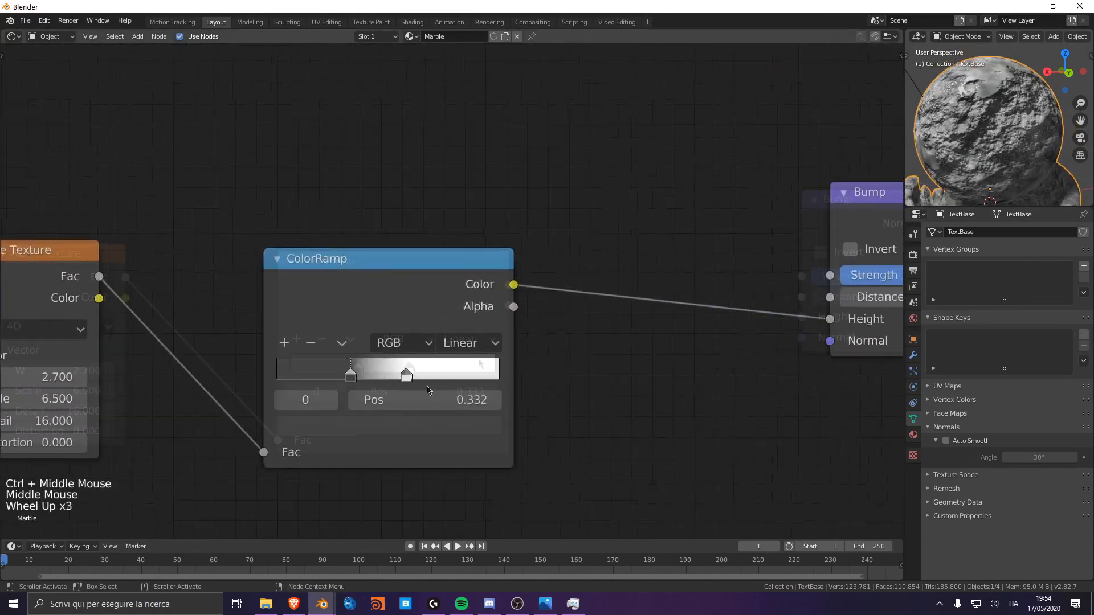
{"action": "middle_click_drag", "start_coordinate": [387, 385], "coordinate": [542, 360]}
{"action": "scroll", "coordinate": [541, 360], "scroll_direction": "up", "scroll_amount": 4}
{"action": "mouse_move", "coordinate": [495, 350]}
{"action": "left_mouse_down"}
{"action": "mouse_move", "coordinate": [687, 341]}
{"action": "mouse_move", "coordinate": [497, 341]}
{"action": "left_mouse_up"}
{"action": "scroll", "coordinate": [602, 343], "scroll_direction": "down", "scroll_amount": 4}
{"action": "scroll", "coordinate": [602, 343], "scroll_direction": "down", "scroll_amount": 4}
{"action": "middle_click_drag", "start_coordinate": [601, 343], "coordinate": [547, 381]}
{"action": "scroll", "coordinate": [547, 382], "scroll_direction": "down", "scroll_amount": 3}
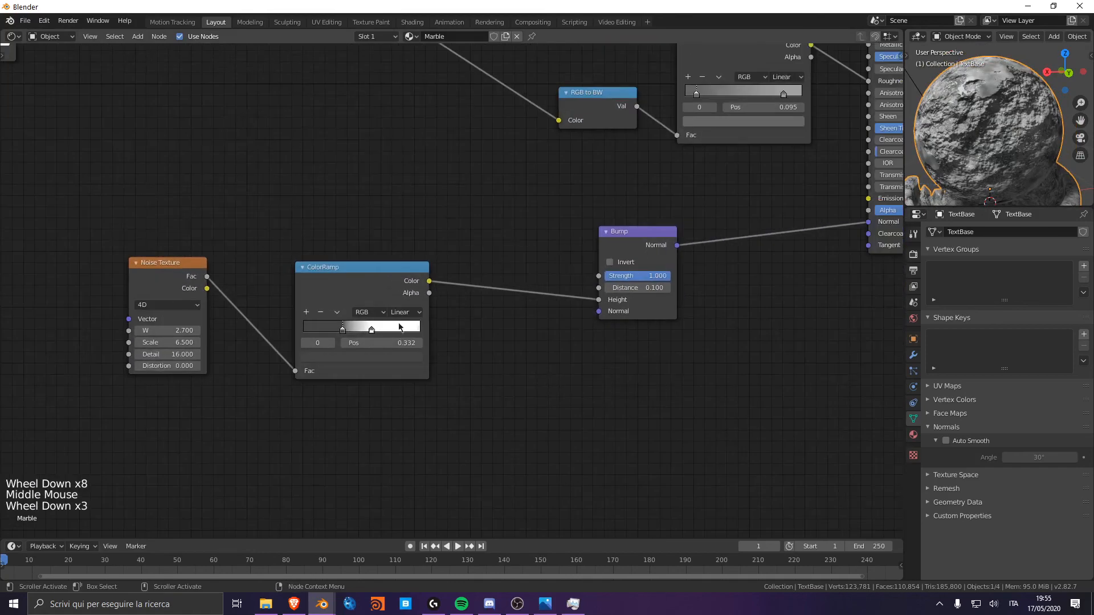
- Toggle the Bump node's Invert option on and off to compare the relief, leaving it disabled
{"action": "scroll", "coordinate": [397, 330], "scroll_direction": "down", "scroll_amount": 4}
{"action": "scroll", "coordinate": [586, 281], "scroll_direction": "up", "scroll_amount": 10}
{"action": "middle_click_drag", "start_coordinate": [586, 281], "coordinate": [490, 285]}
{"action": "scroll", "coordinate": [512, 276], "scroll_direction": "up", "scroll_amount": 11}
{"action": "left_click", "coordinate": [517, 275]}
{"action": "left_click", "coordinate": [517, 275]}
{"action": "left_click", "coordinate": [517, 276]}
{"action": "double_click", "coordinate": [516, 276]}
{"action": "double_click", "coordinate": [516, 276]}
{"action": "double_click", "coordinate": [517, 276]}
{"action": "left_click", "coordinate": [517, 276]}
{"action": "double_click", "coordinate": [517, 276]}
{"action": "double_click", "coordinate": [517, 275]}
{"action": "left_click", "coordinate": [517, 275]}
{"action": "left_click", "coordinate": [517, 276]}
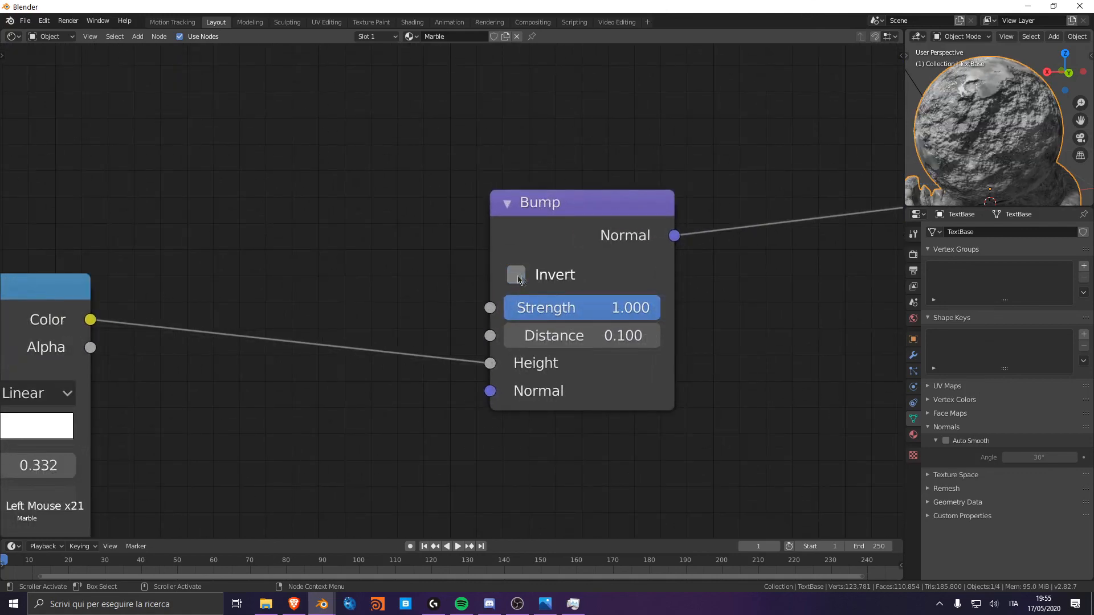
- Group all nodes feeding the Principled BSDF into one node group, leaving the Principled BSDF and Material Output outside
{"action": "scroll", "coordinate": [517, 279], "scroll_direction": "down", "scroll_amount": 7}
{"action": "middle_click_drag", "start_coordinate": [517, 278], "coordinate": [408, 285]}
{"action": "scroll", "coordinate": [408, 285], "scroll_direction": "up", "scroll_amount": 1}
{"action": "scroll", "coordinate": [409, 285], "scroll_direction": "down", "scroll_amount": 20}
{"action": "scroll", "coordinate": [303, 292], "scroll_direction": "down", "scroll_amount": 2}
{"action": "middle_click_drag", "start_coordinate": [302, 291], "coordinate": [342, 312]}
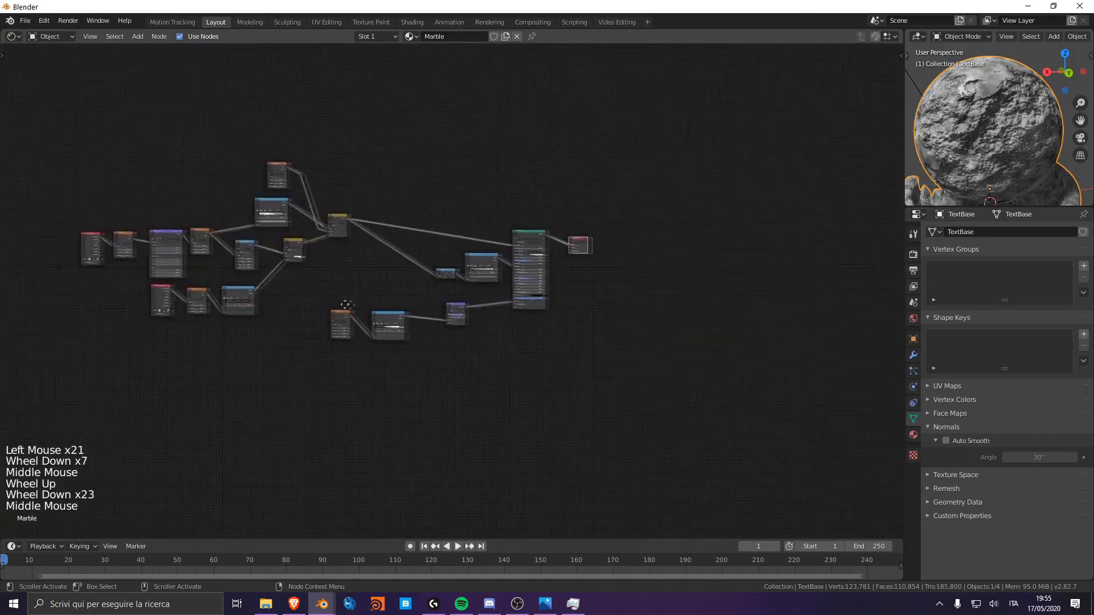
{"action": "scroll", "coordinate": [342, 312], "scroll_direction": "up", "scroll_amount": 13}
{"action": "scroll", "coordinate": [410, 310], "scroll_direction": "down", "scroll_amount": 11}
{"action": "scroll", "coordinate": [481, 310], "scroll_direction": "up", "scroll_amount": 6}
{"action": "middle_click_drag", "start_coordinate": [410, 310], "coordinate": [398, 351]}
{"action": "scroll", "coordinate": [399, 351], "scroll_direction": "down", "scroll_amount": 7}
{"action": "scroll", "coordinate": [398, 351], "scroll_direction": "down", "scroll_amount": 1}
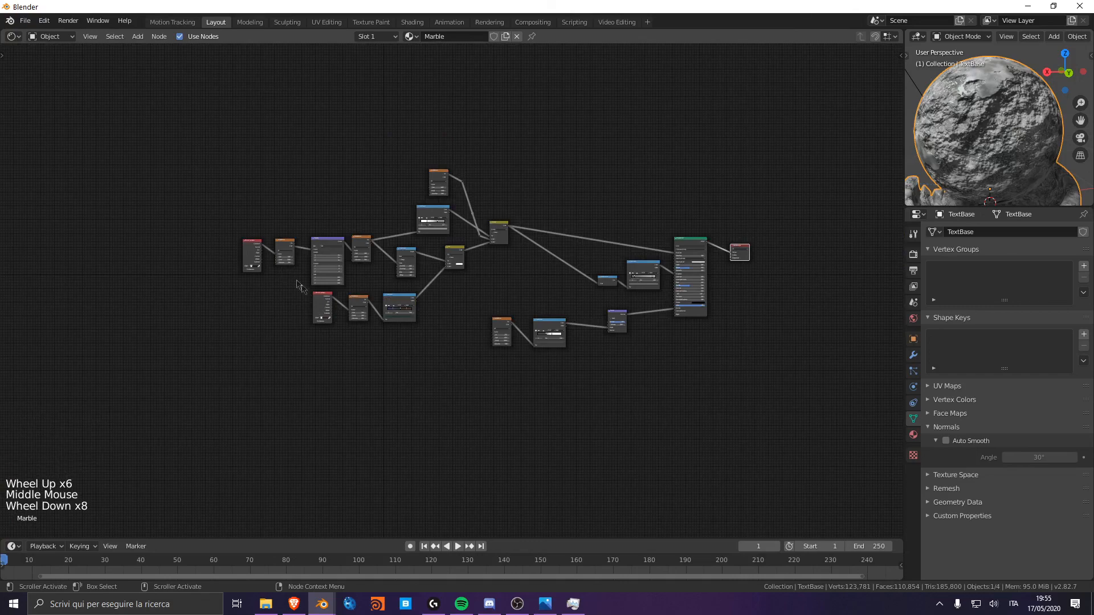
{"action": "left_click_drag", "start_coordinate": [218, 151], "coordinate": [655, 405]}
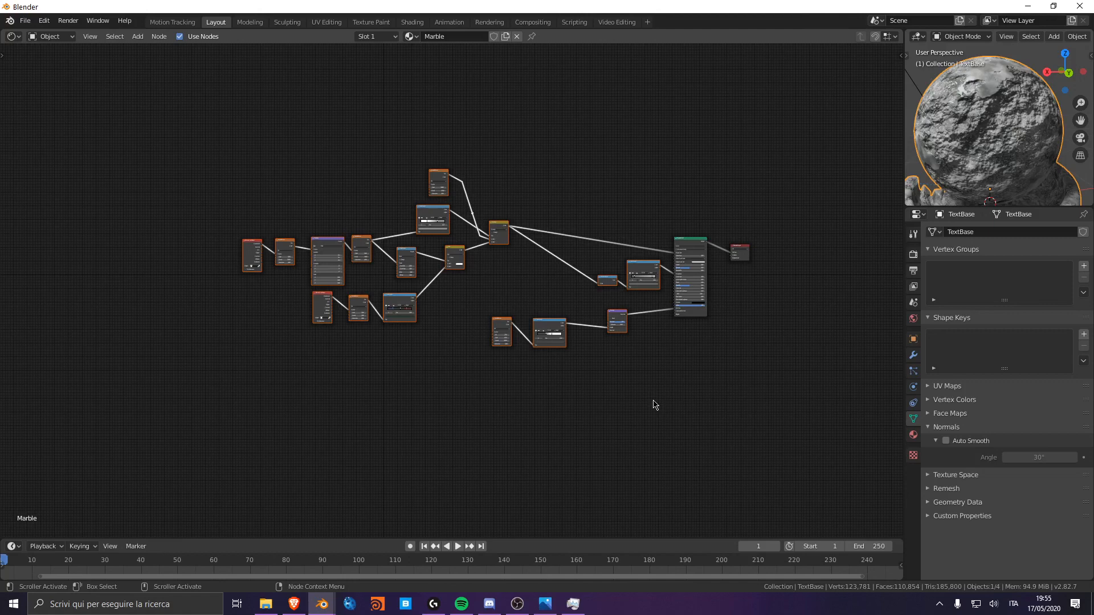
{"action": "key", "text": "ctrl+g"}
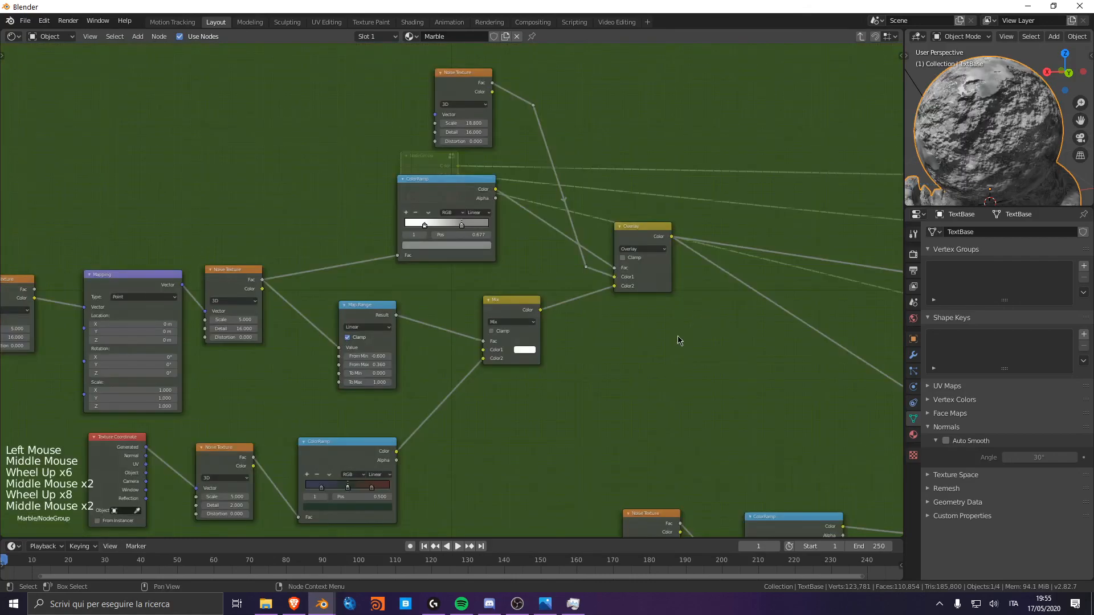
- Move the Group Output node clear of the roughness ColorRamp, beyond the ramp's outputs
{"action": "scroll", "coordinate": [779, 335], "scroll_direction": "up", "scroll_amount": 5}
{"action": "middle_click_drag", "start_coordinate": [779, 335], "coordinate": [515, 284]}
{"action": "scroll", "coordinate": [855, 315], "scroll_direction": "down", "scroll_amount": 6}
{"action": "middle_click_drag", "start_coordinate": [854, 314], "coordinate": [521, 295]}
{"action": "scroll", "coordinate": [520, 294], "scroll_direction": "up", "scroll_amount": 5}
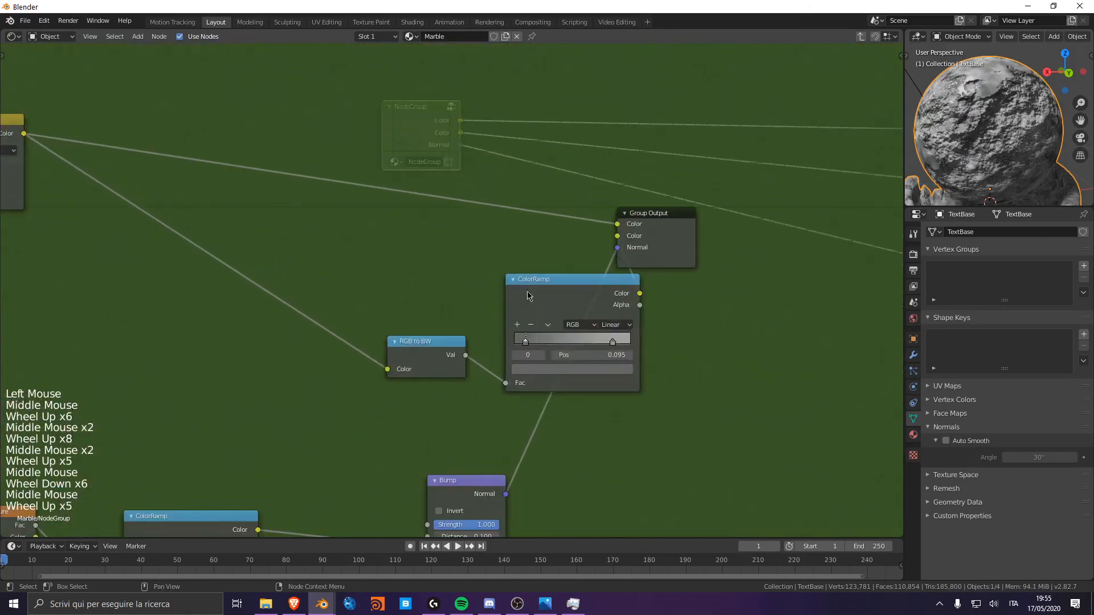
{"action": "left_click_drag", "start_coordinate": [654, 220], "coordinate": [783, 271]}
{"action": "scroll", "coordinate": [521, 349], "scroll_direction": "down", "scroll_amount": 7}
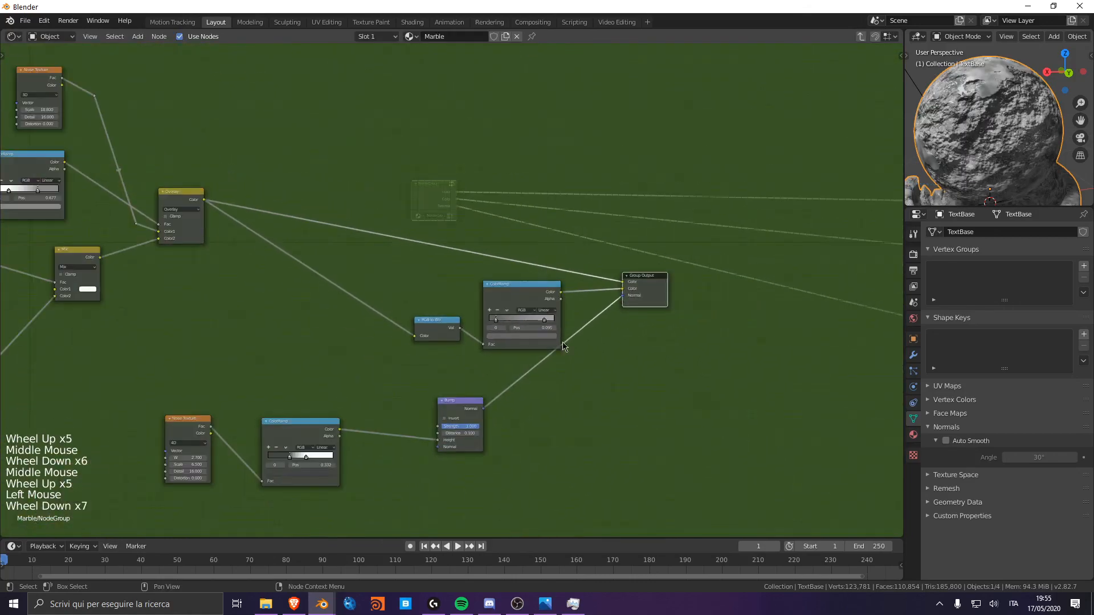
- Leave the node group's contents and move the group node close to the Principled BSDF
{"action": "key", "text": "Tab"}
{"action": "middle_click_drag", "start_coordinate": [505, 342], "coordinate": [466, 374]}
{"action": "scroll", "coordinate": [422, 361], "scroll_direction": "down", "scroll_amount": 7}
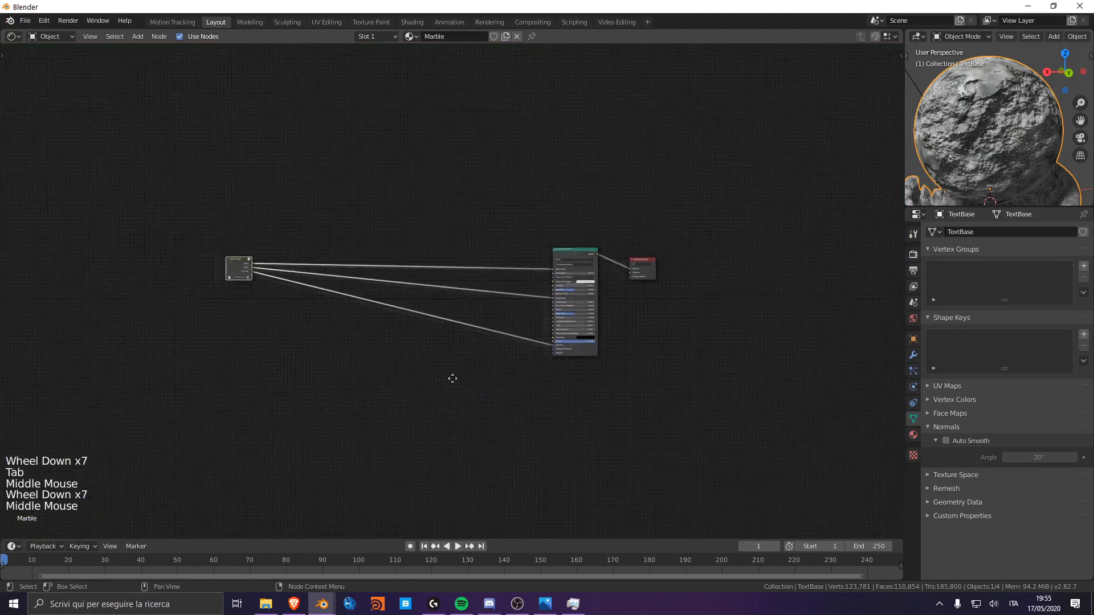
{"action": "scroll", "coordinate": [527, 385], "scroll_direction": "up", "scroll_amount": 9}
{"action": "scroll", "coordinate": [527, 385], "scroll_direction": "down", "scroll_amount": 6}
{"action": "scroll", "coordinate": [557, 378], "scroll_direction": "up", "scroll_amount": 13}
{"action": "scroll", "coordinate": [556, 336], "scroll_direction": "down", "scroll_amount": 10}
{"action": "middle_click_drag", "start_coordinate": [143, 251], "coordinate": [182, 255]}
{"action": "left_click_drag", "start_coordinate": [205, 254], "coordinate": [605, 284]}
{"action": "middle_click_drag", "start_coordinate": [605, 284], "coordinate": [513, 273]}
- Open the node group for editing and examine the Group Input node and the marble network inside
{"action": "scroll", "coordinate": [540, 279], "scroll_direction": "up", "scroll_amount": 8}
{"action": "scroll", "coordinate": [413, 273], "scroll_direction": "up", "scroll_amount": 7}
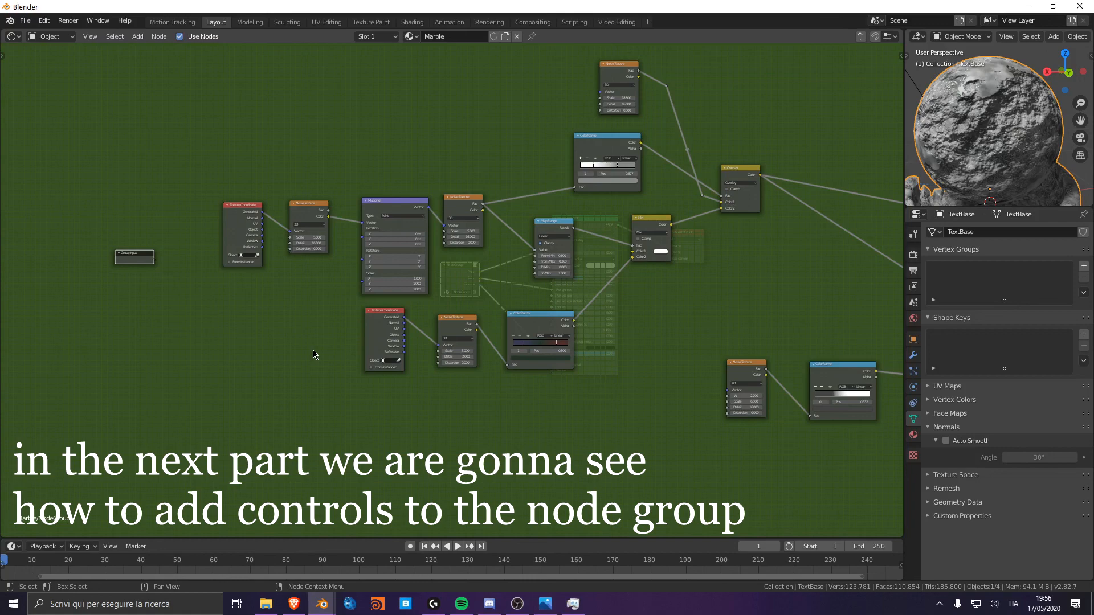
{"action": "scroll", "coordinate": [312, 354], "scroll_direction": "up", "scroll_amount": 10}
{"action": "scroll", "coordinate": [420, 346], "scroll_direction": "down", "scroll_amount": 10}
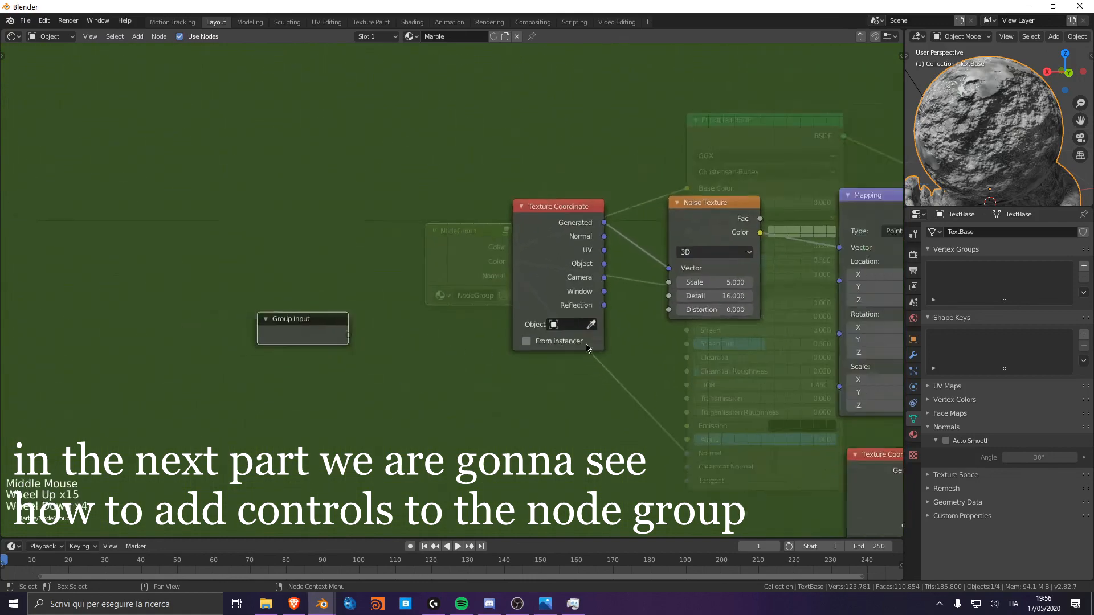
{"action": "middle_click_drag", "start_coordinate": [300, 333], "coordinate": [353, 283]}
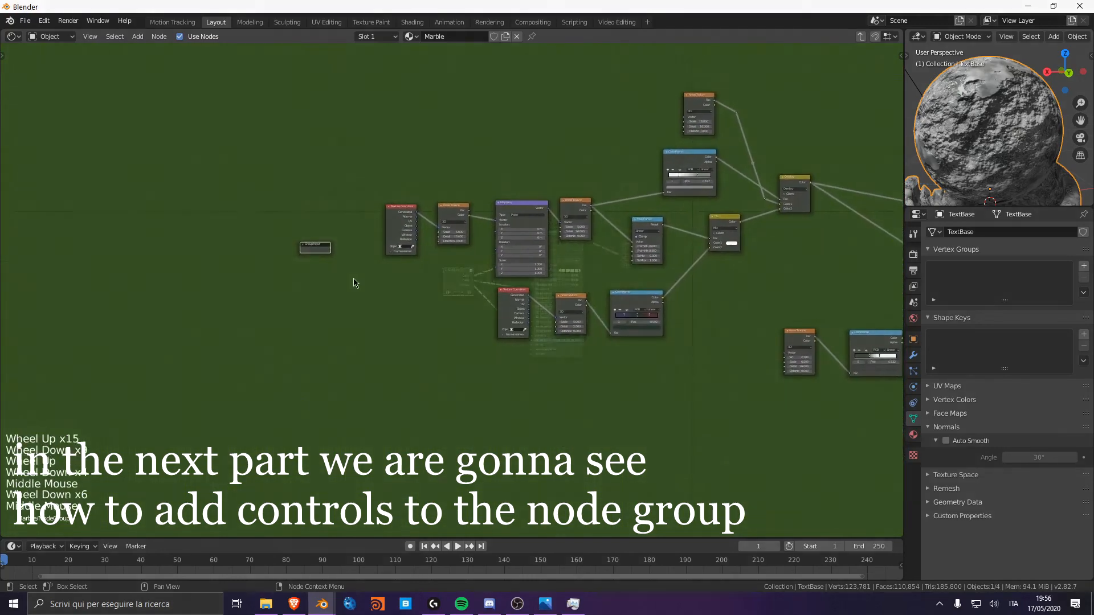